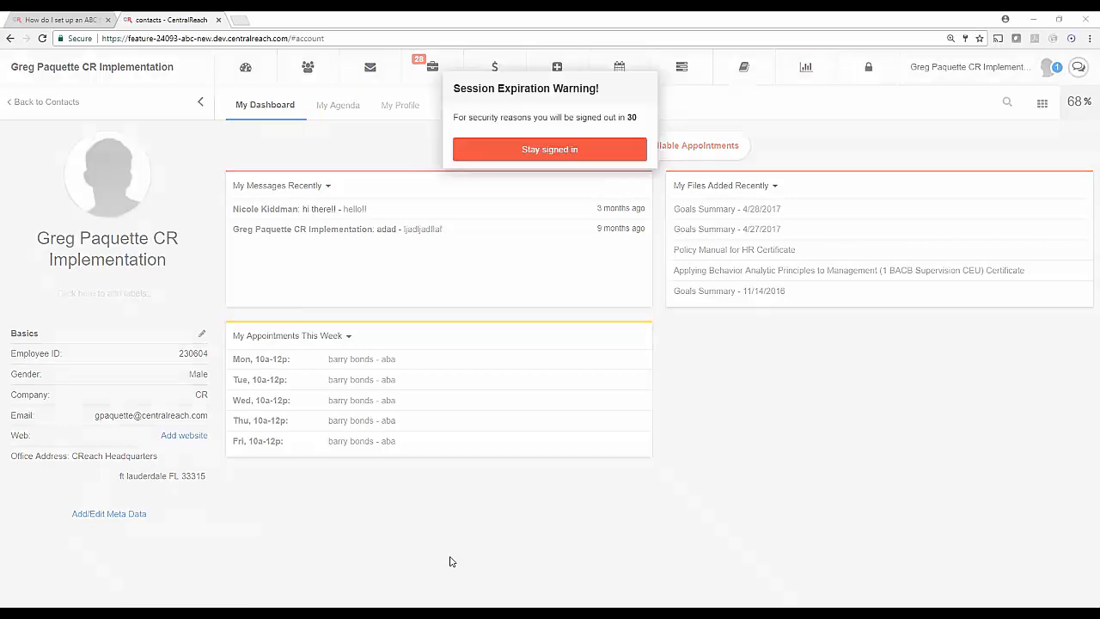
Keep the session signed in and open the list of clinical learning trees.
left_click(549, 149)
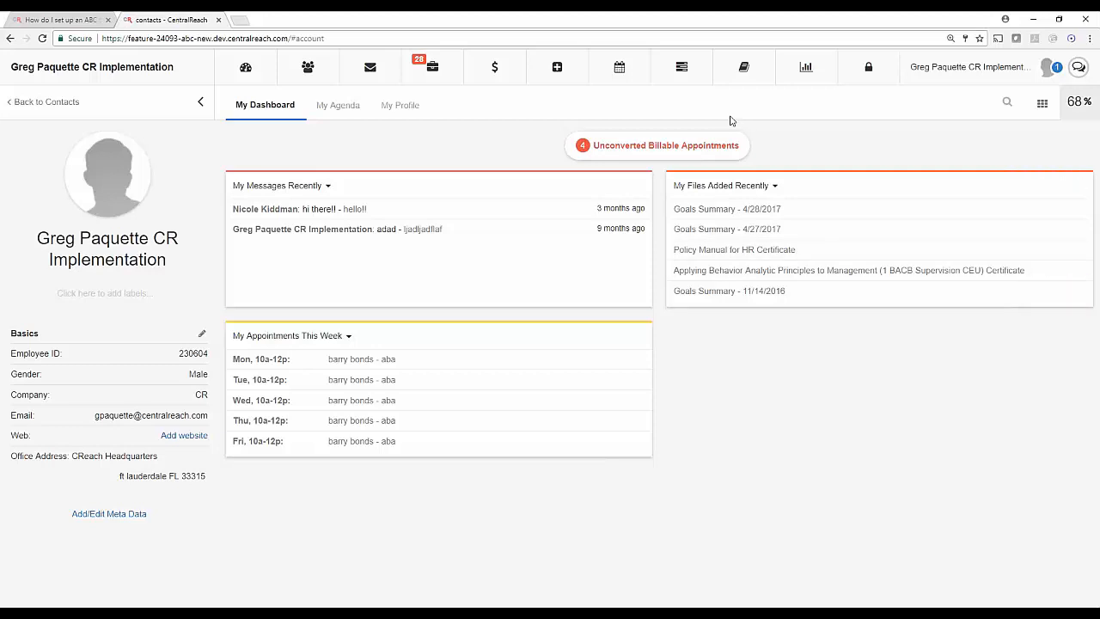
left_click(746, 76)
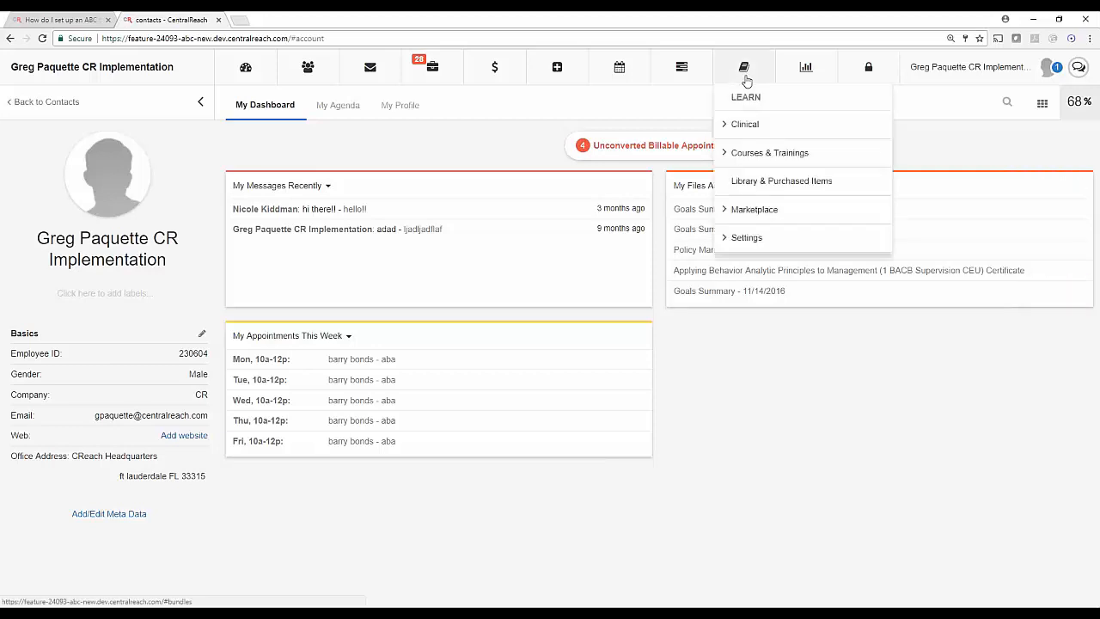
left_click(745, 134)
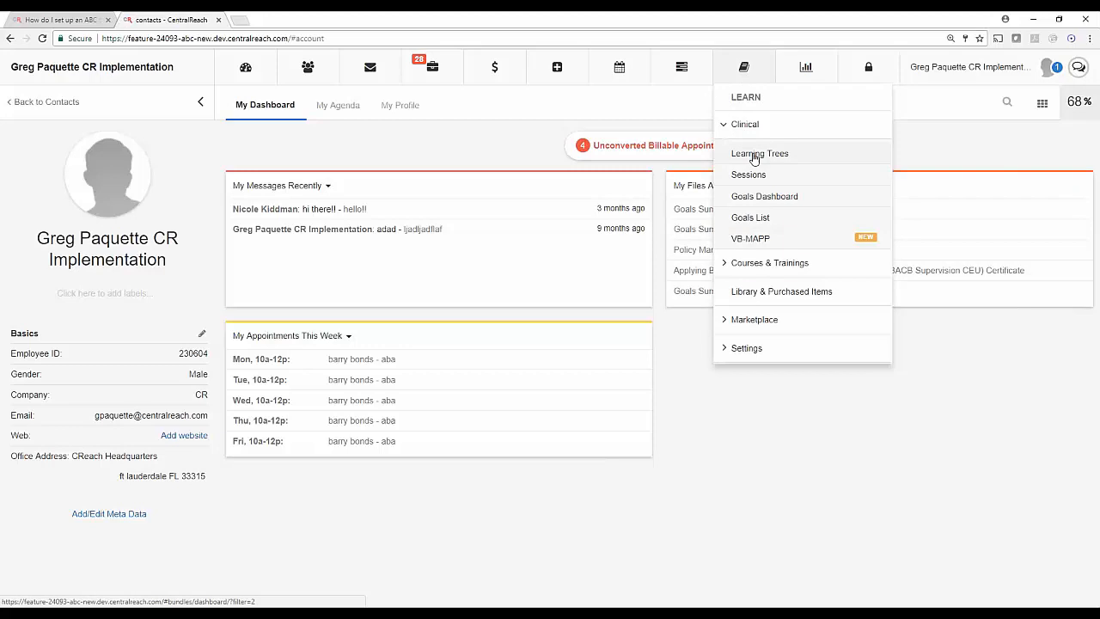
left_click(767, 160)
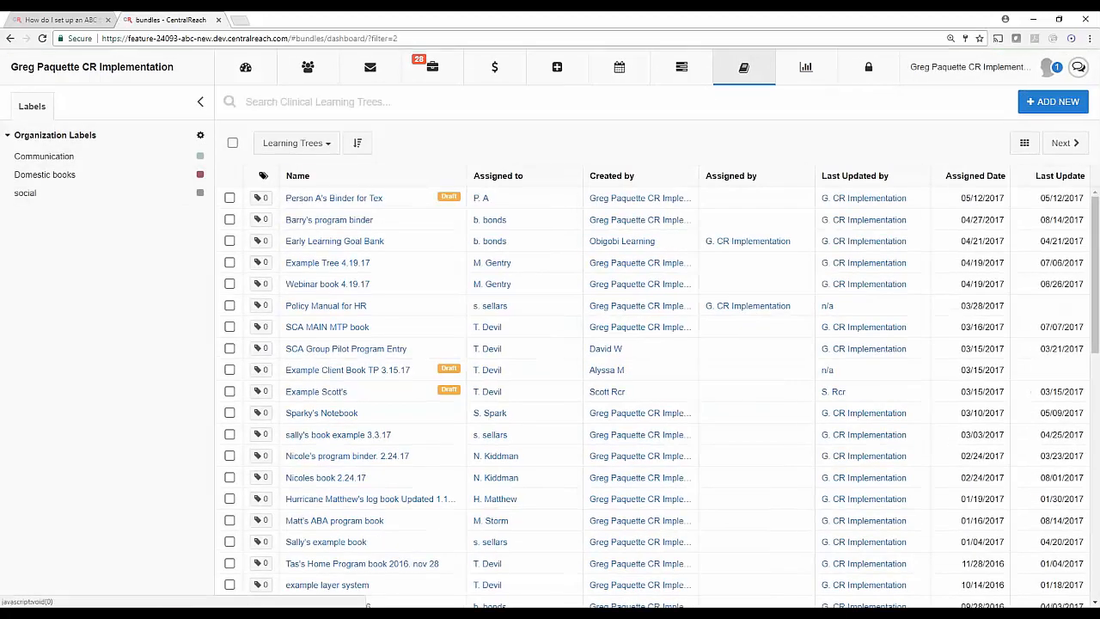
Filter the learning trees by the assigned client's name and open that client's ABA program book.
left_click(333, 102)
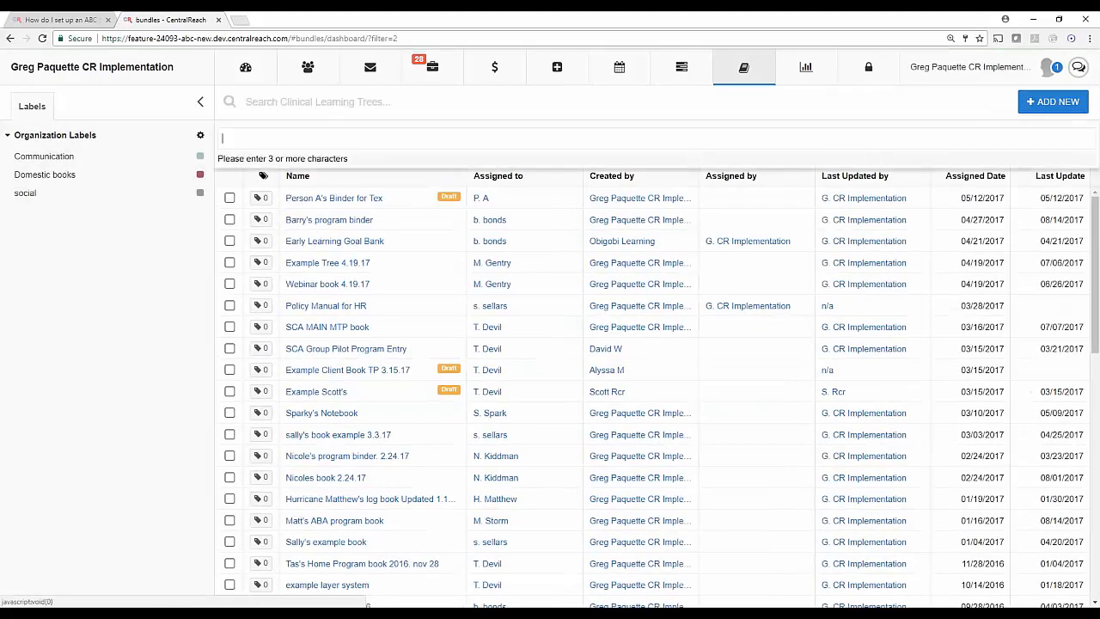
type("matt")
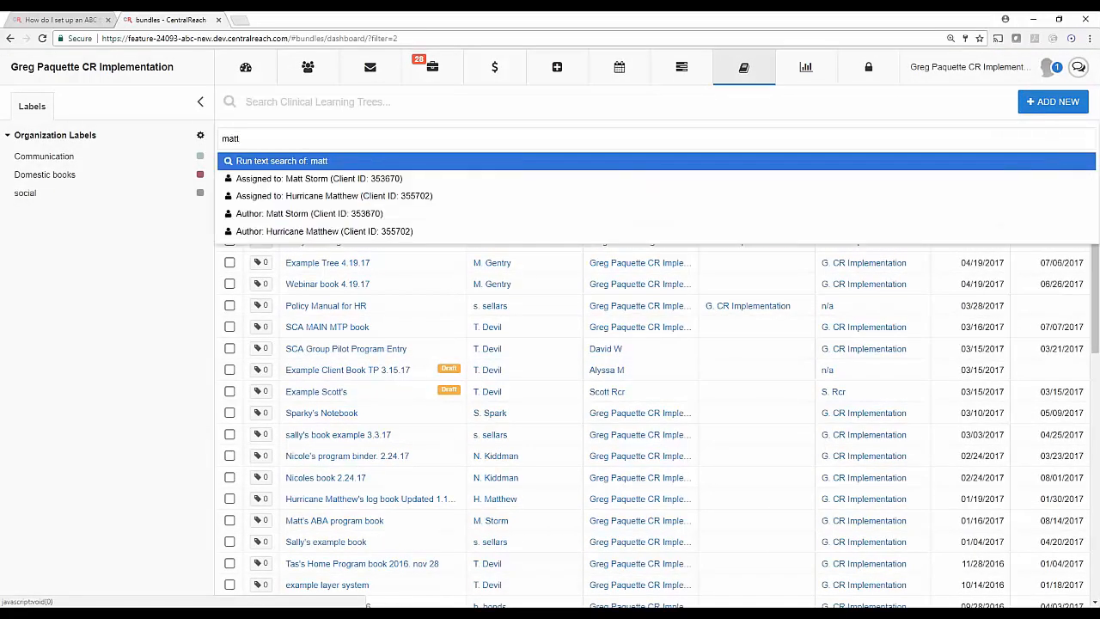
left_click(309, 181)
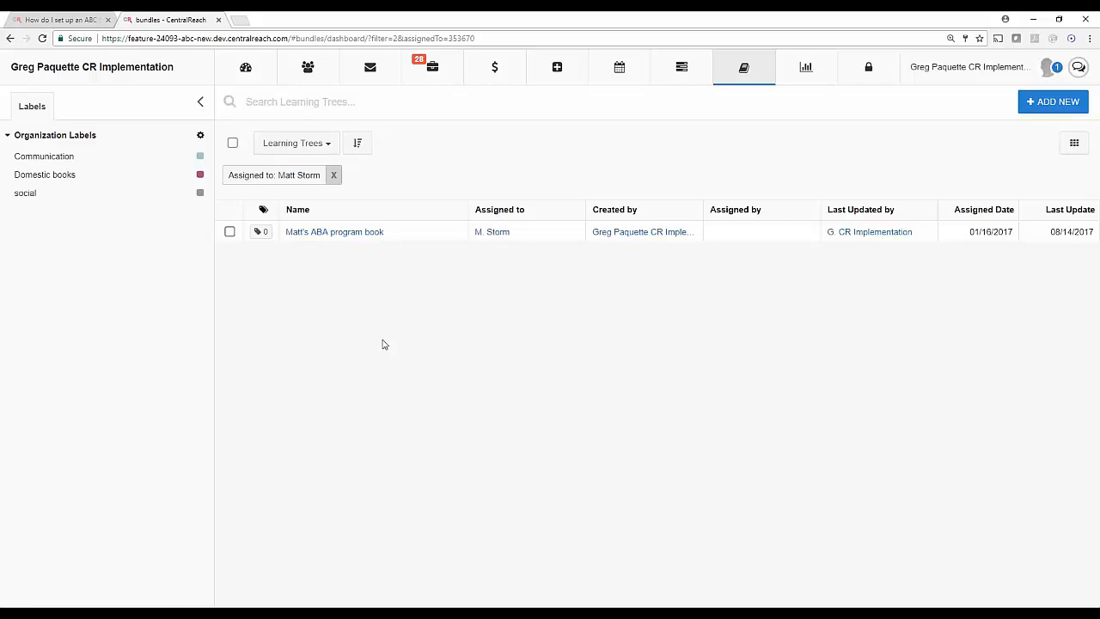
left_click(327, 232)
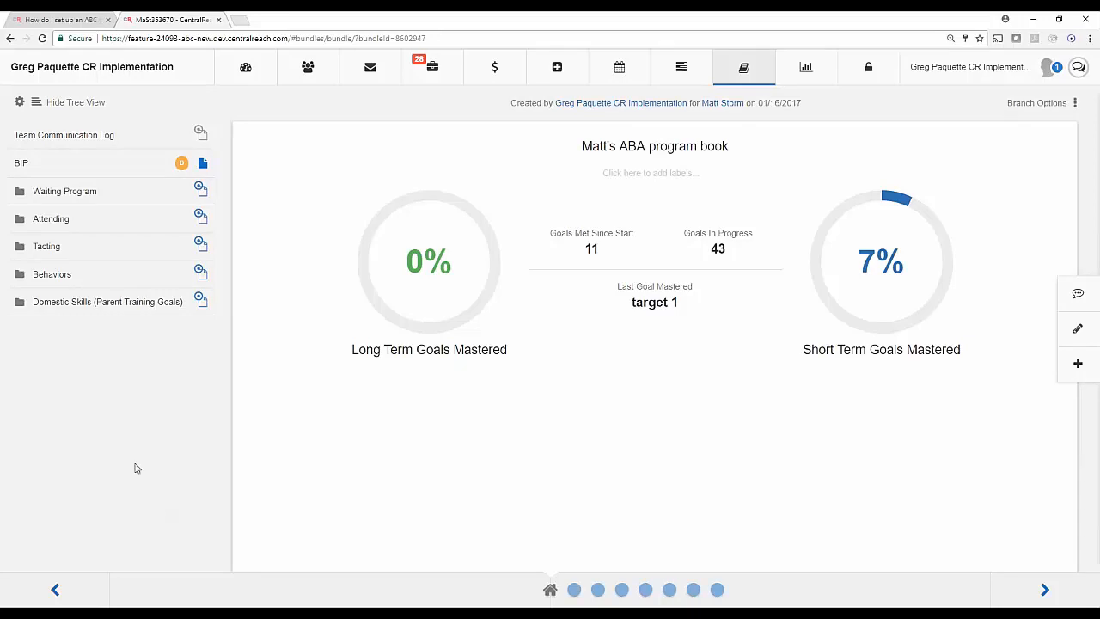
Open the ABC Table Selector in the learning tree's options and go to the management of the ABC templates.
left_click(20, 107)
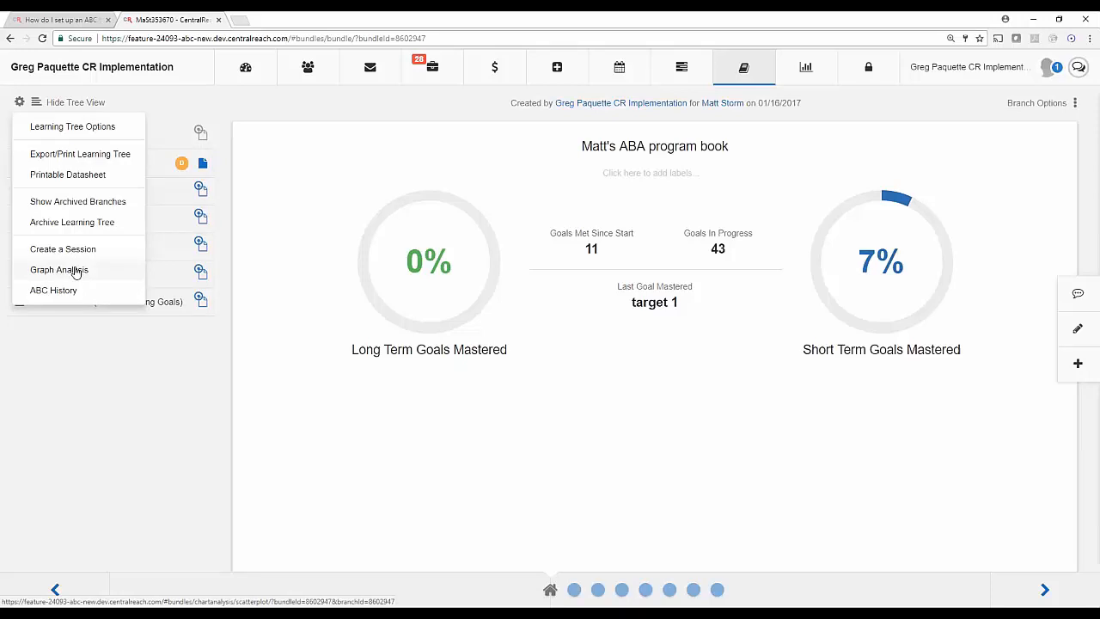
left_click(67, 128)
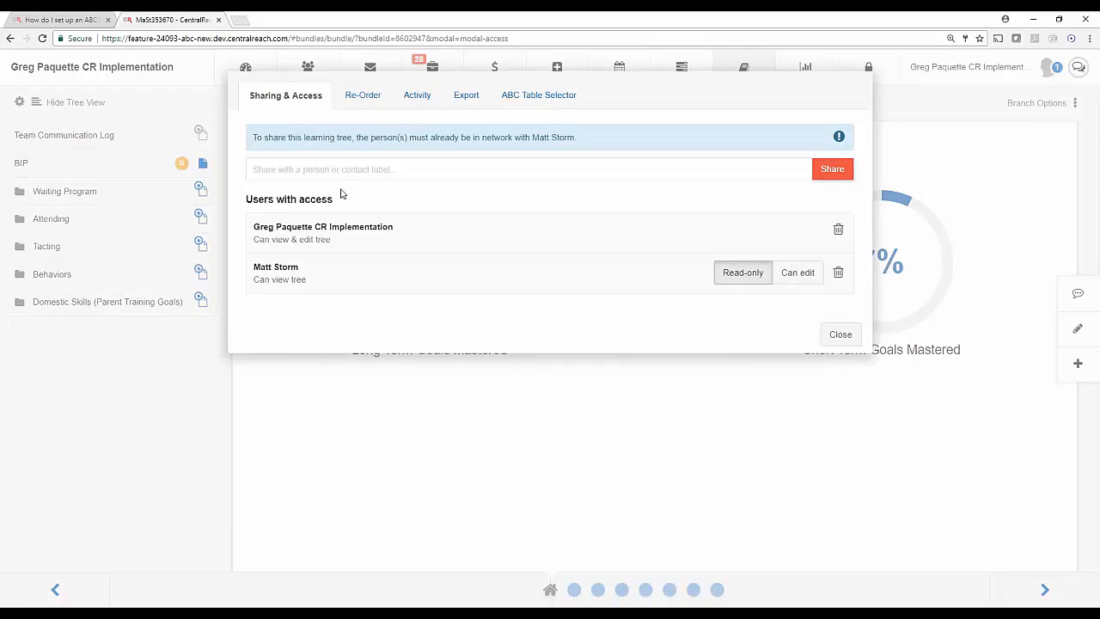
left_click(534, 105)
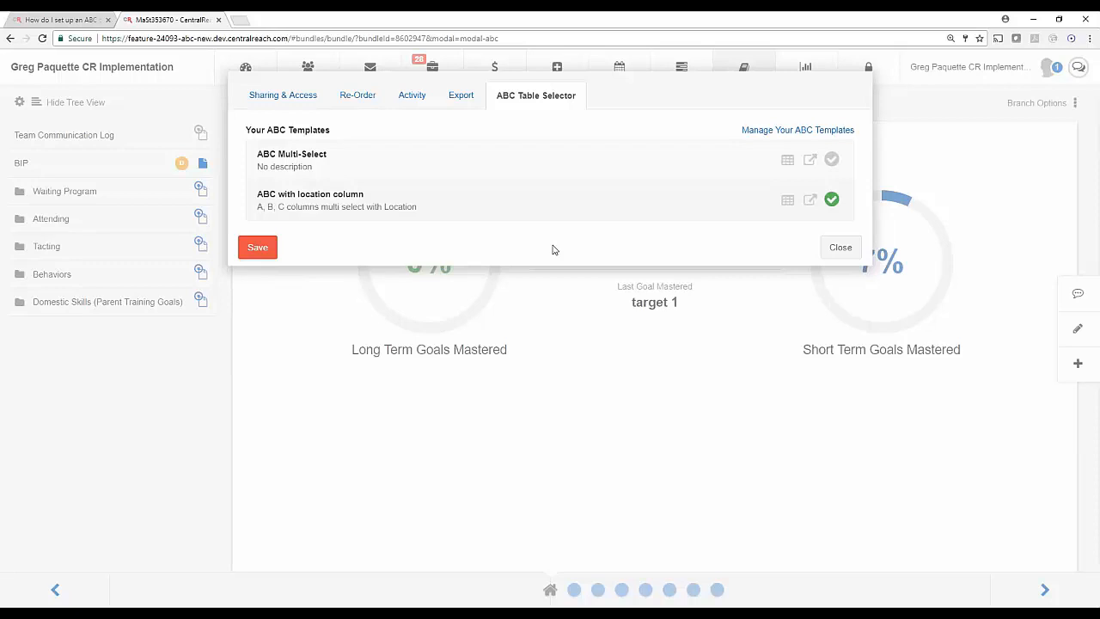
left_click_drag(246, 130, 343, 135)
left_click(358, 132)
left_click(798, 138)
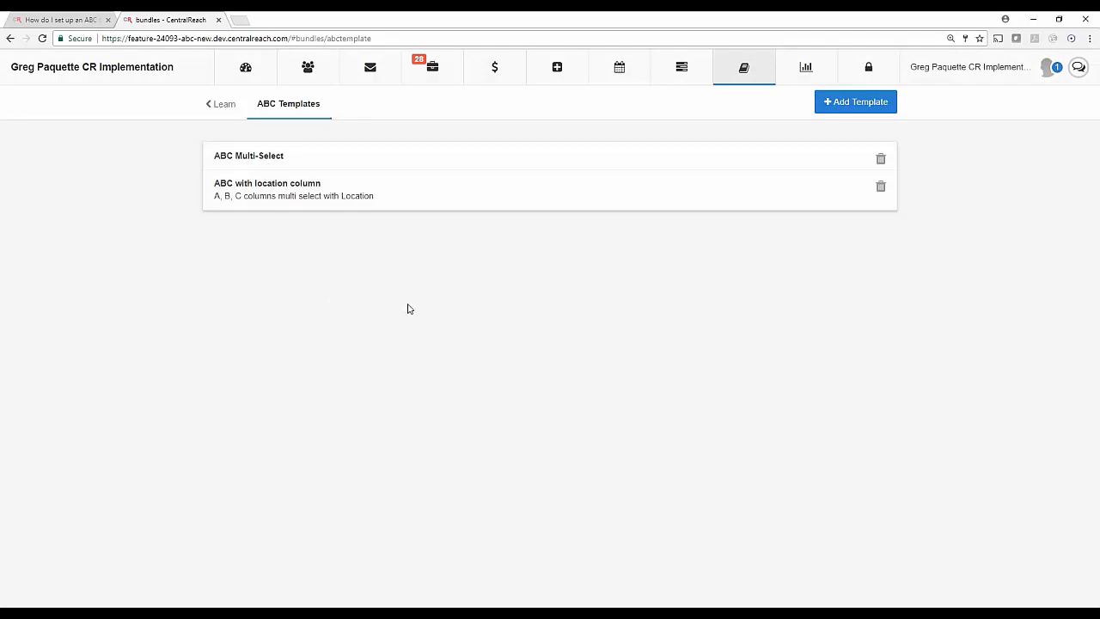
Create an ABC template named "ABC with location column" with the description "A, B, C, with a single select location column".
left_click(862, 109)
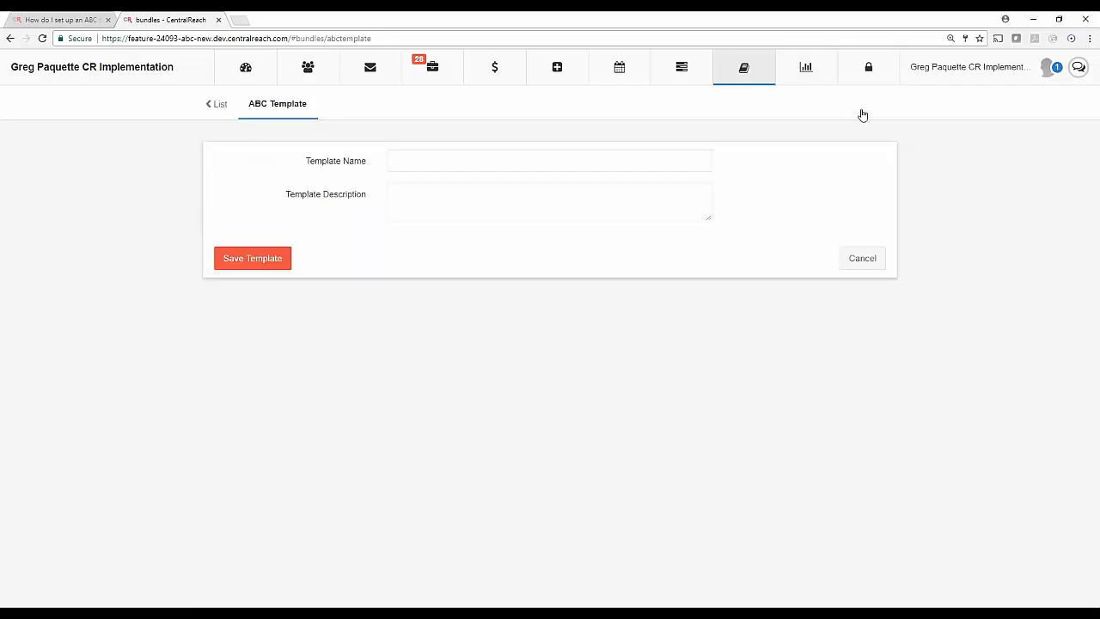
left_click(400, 160)
type("ABC with location column")
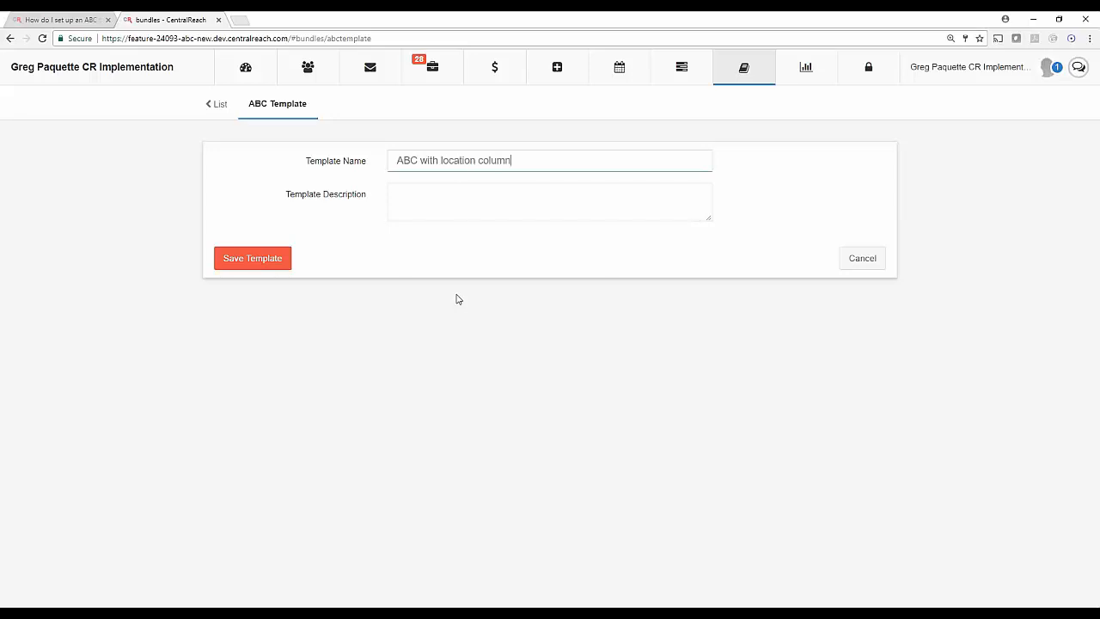
left_click(427, 208)
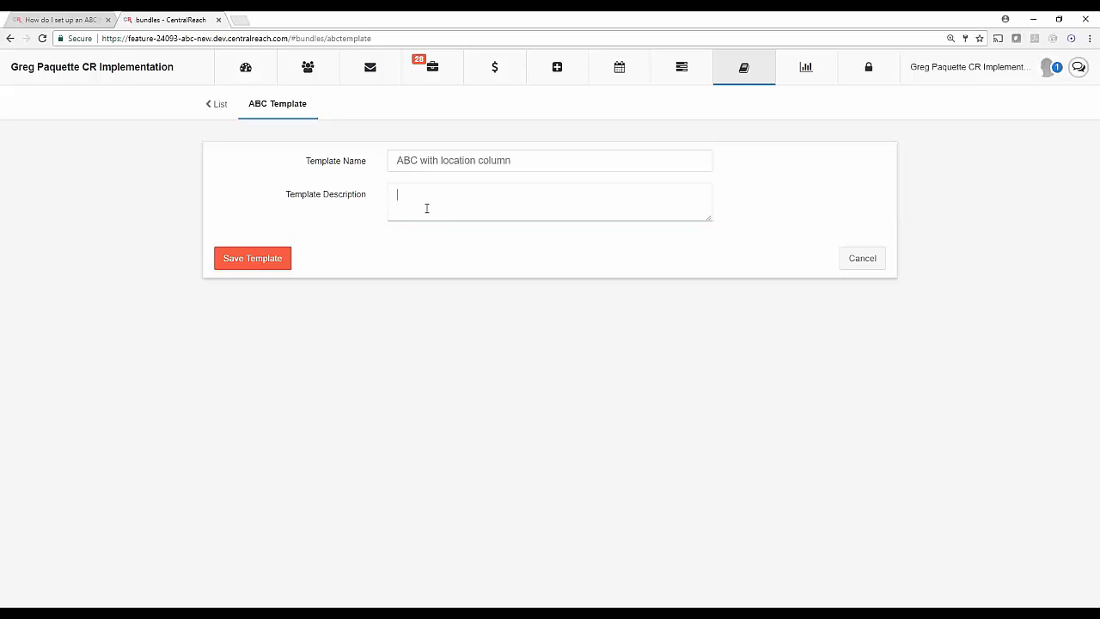
type("A, B, C, with a single select location column")
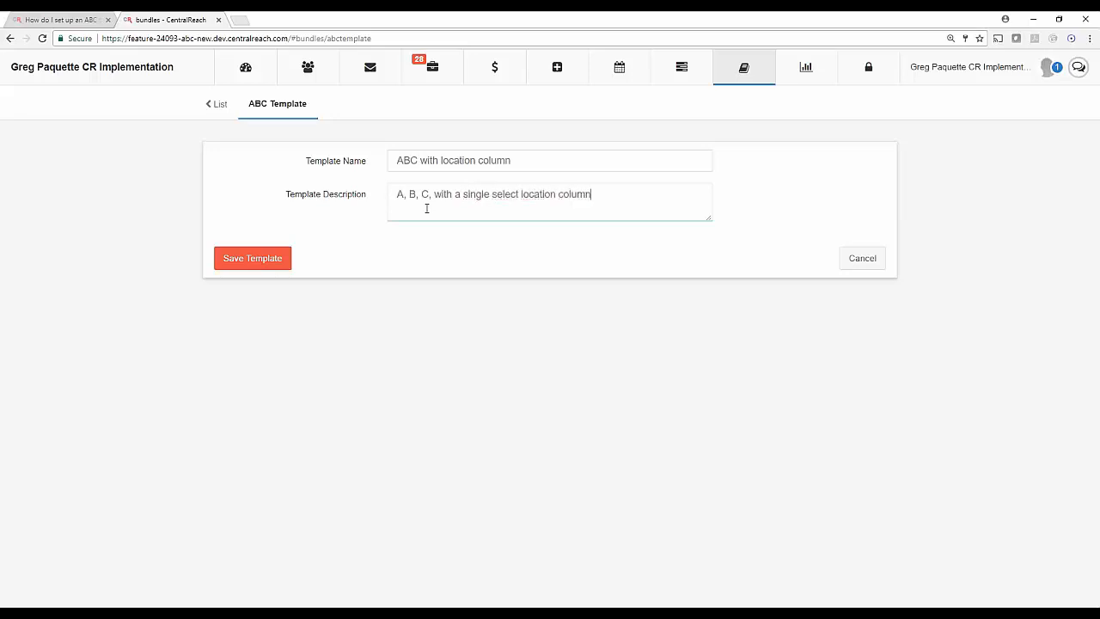
left_click(253, 258)
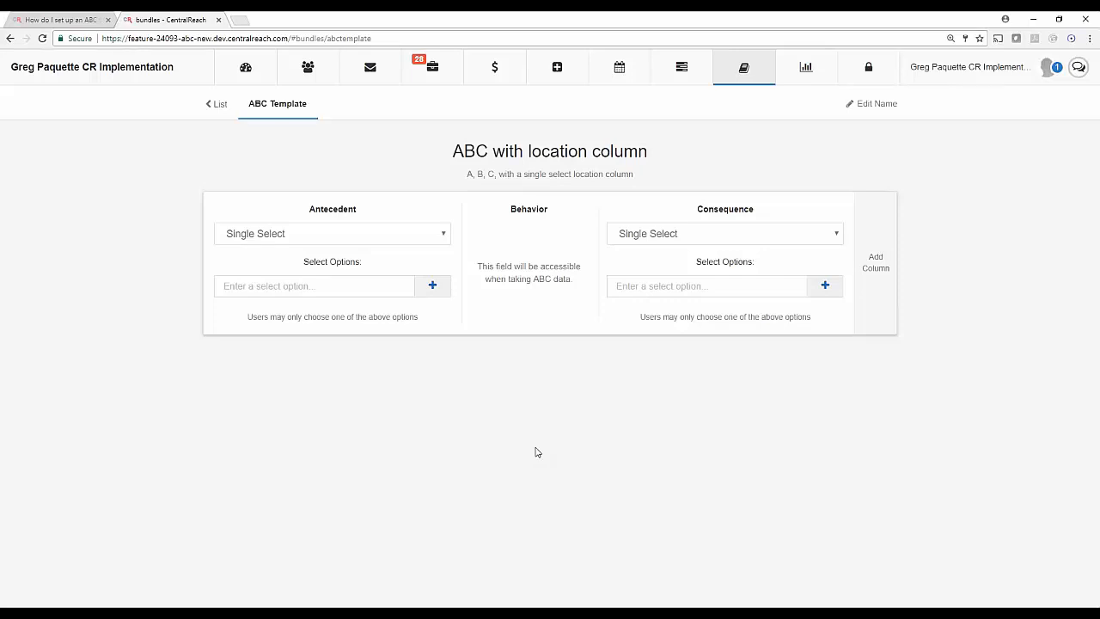
left_click_drag(305, 212, 406, 223)
left_click_drag(508, 210, 554, 221)
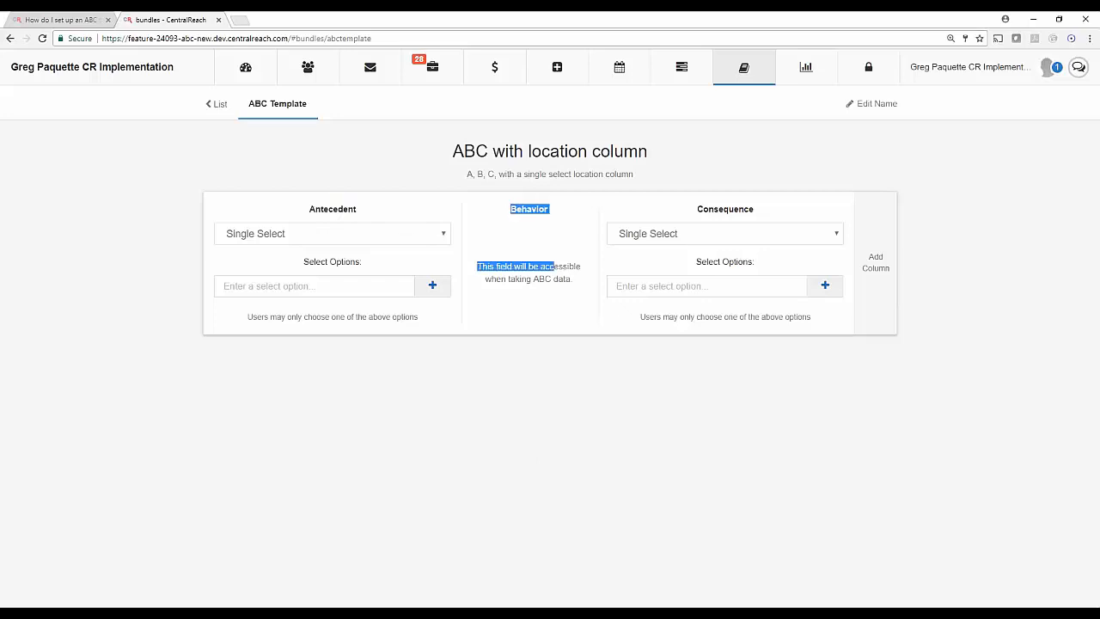
left_click(556, 222)
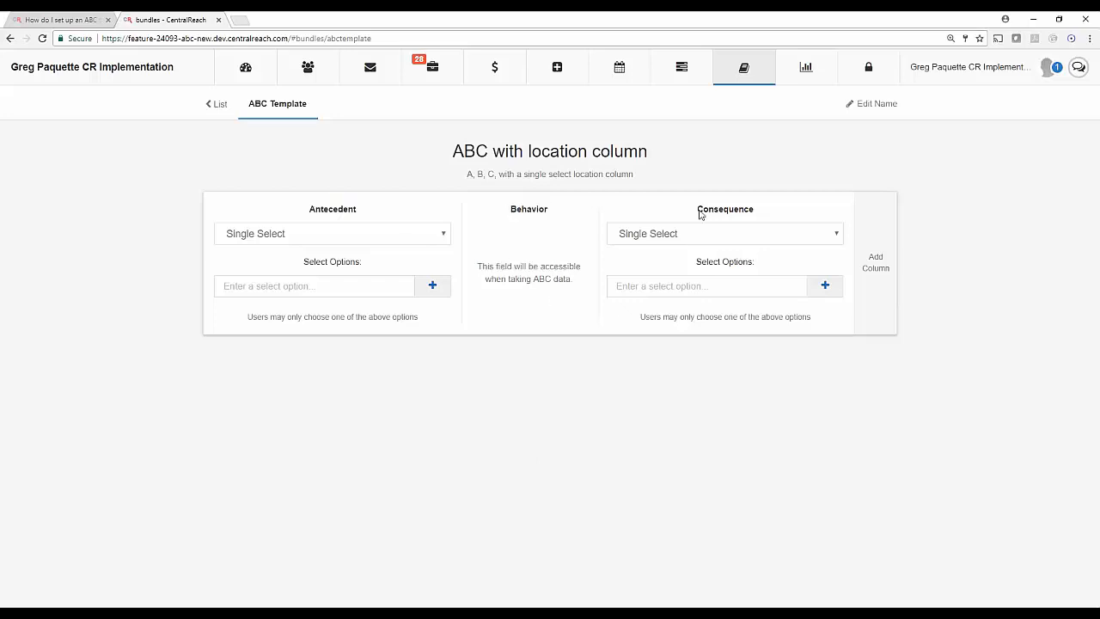
left_click_drag(696, 210, 773, 227)
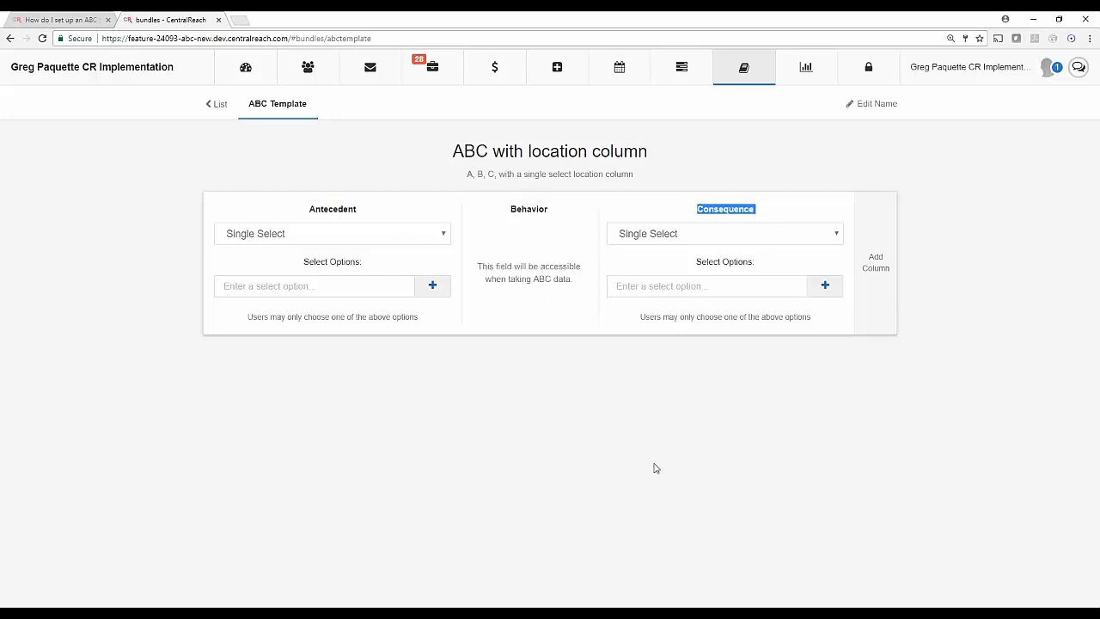
Add a column named Location to the ABC template.
left_click(875, 267)
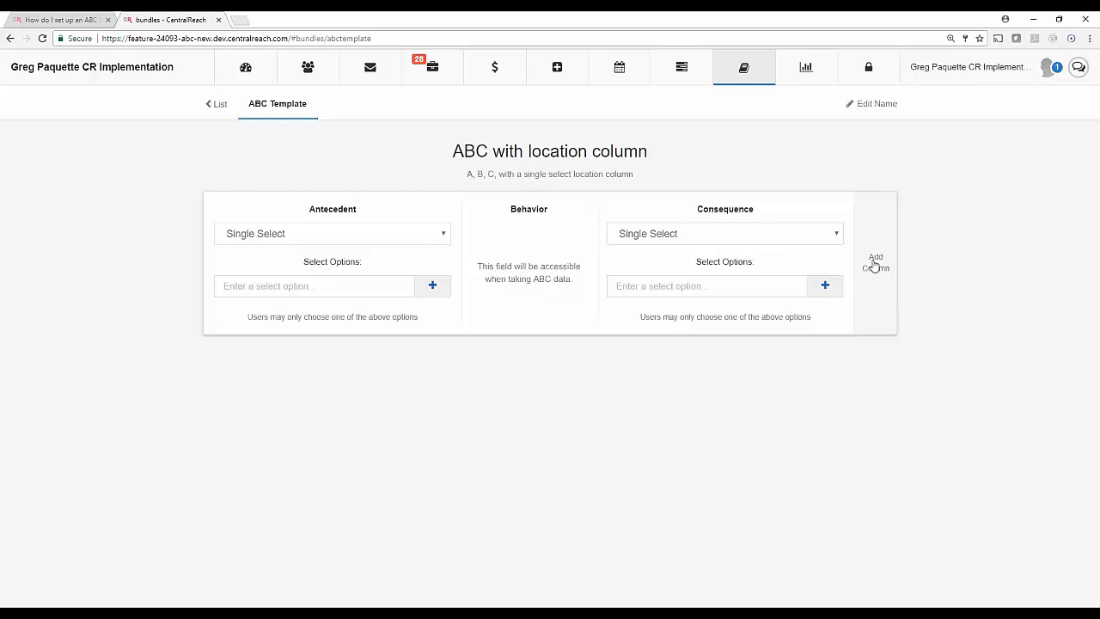
type("Locato")
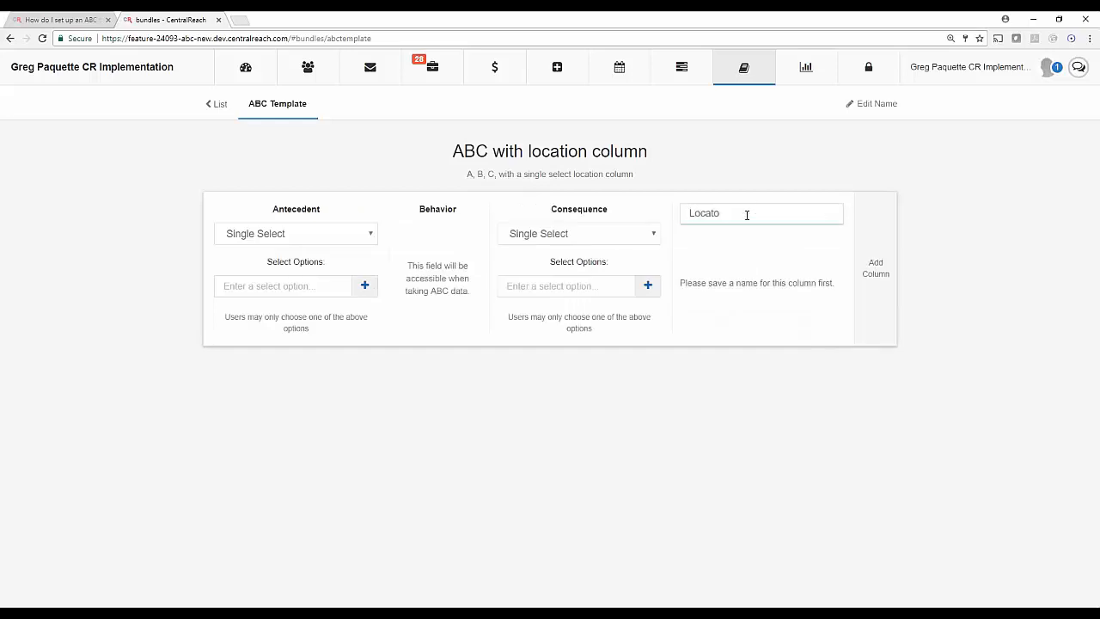
key("BackSpace")
type("ion")
key("Return")
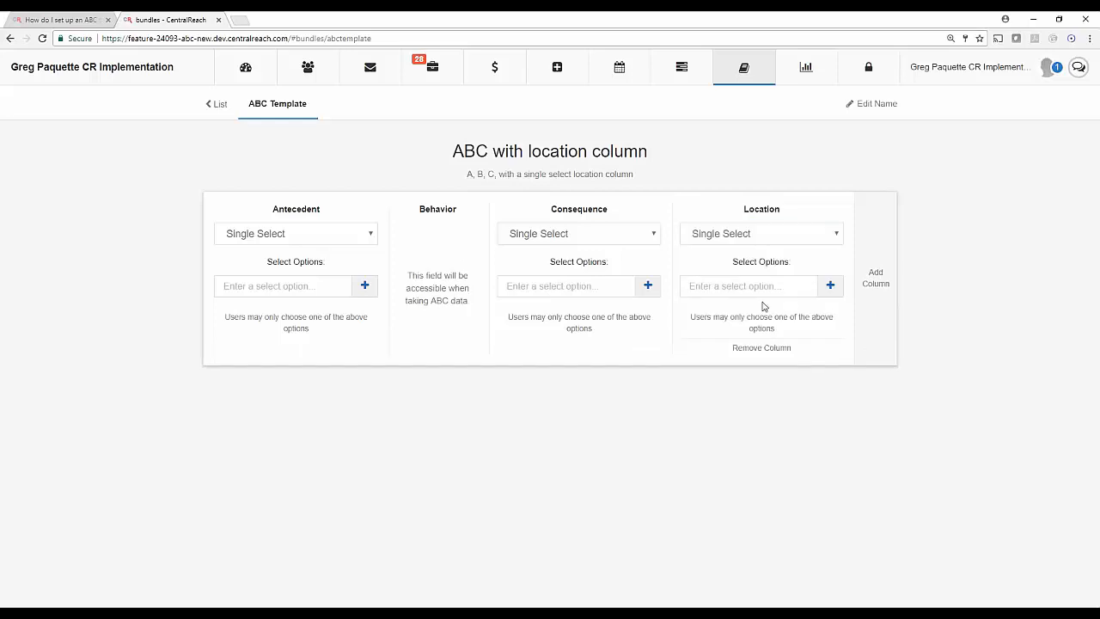
Add the select options school, home, kitchen and mcdonalds to the Location column.
left_click(733, 287)
type("school")
key("Return")
type("home")
key("Return")
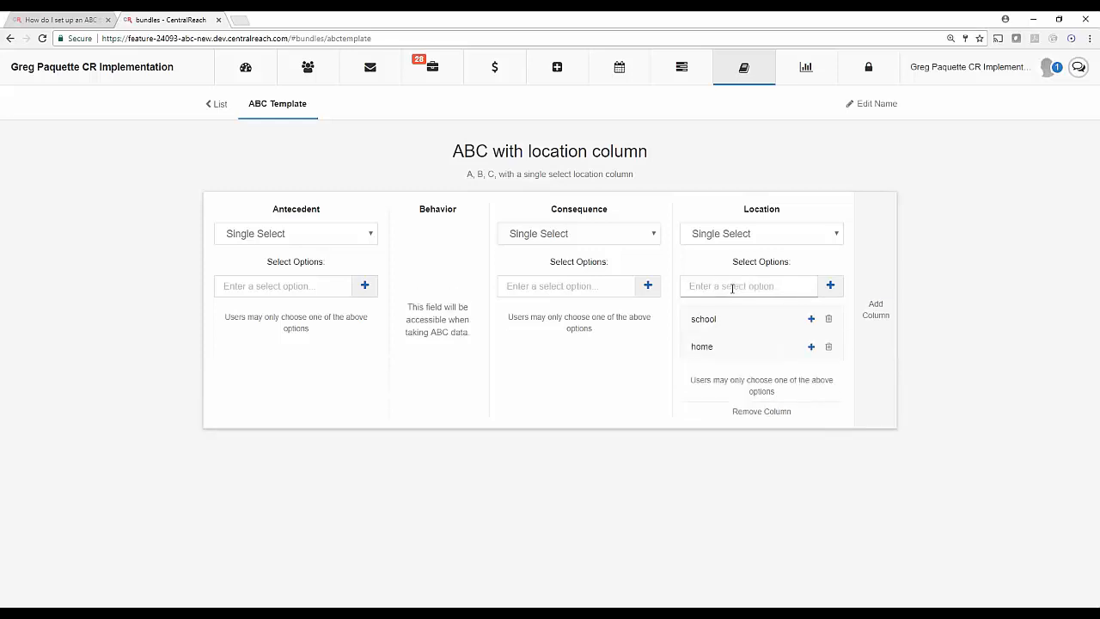
type("kitchen")
key("Return")
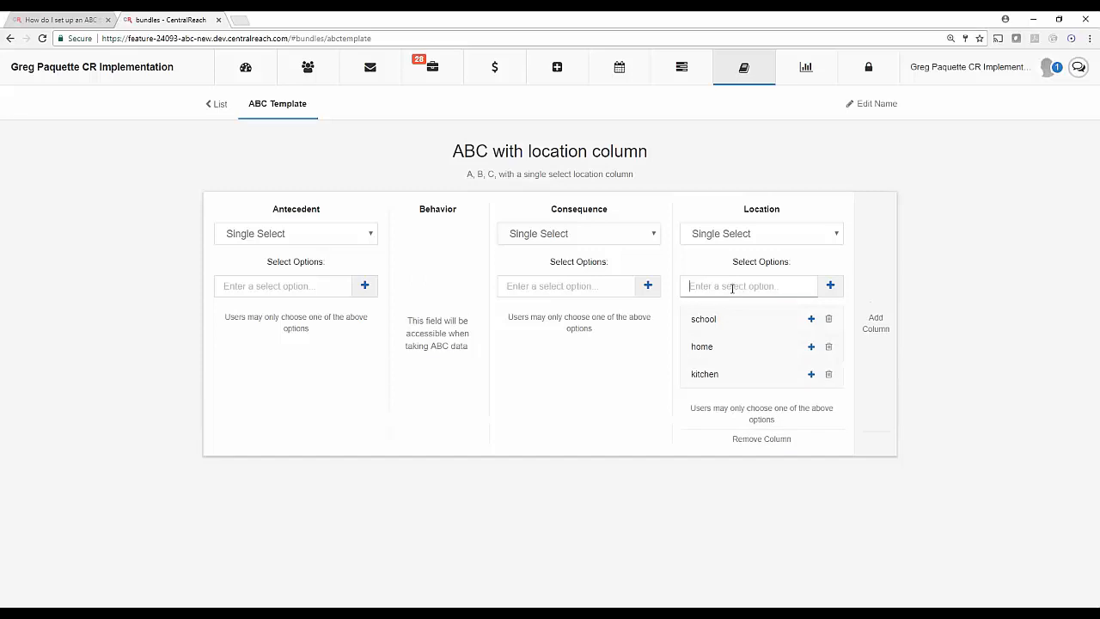
type("mcdonalds")
key("Return")
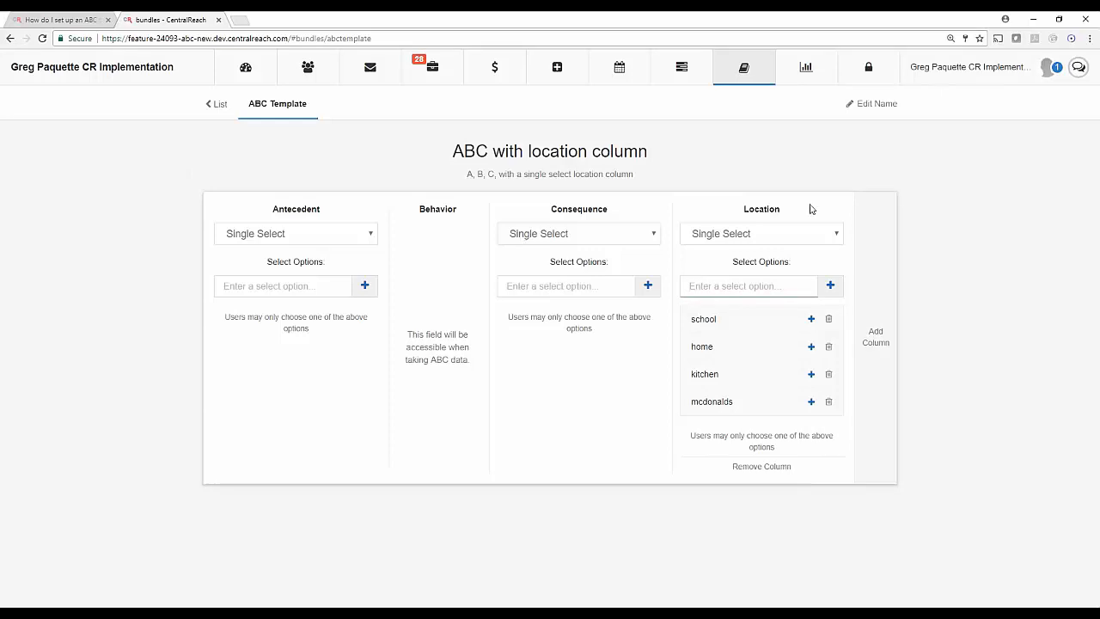
Add an extra column named adfa to the template and remove it again.
left_click(881, 349)
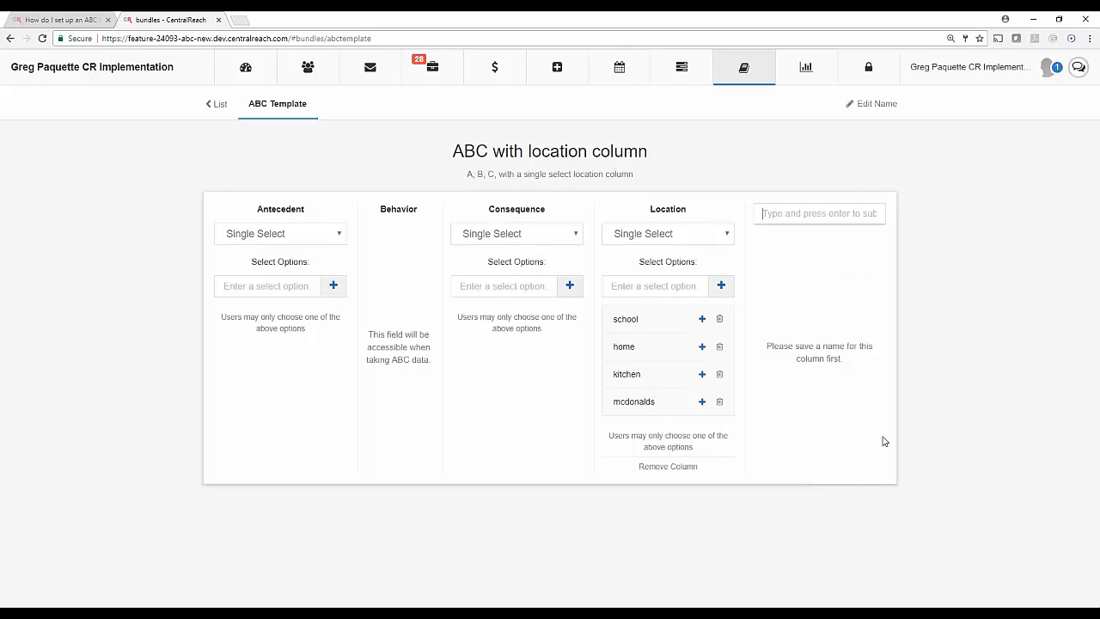
type("adfa")
key("Return")
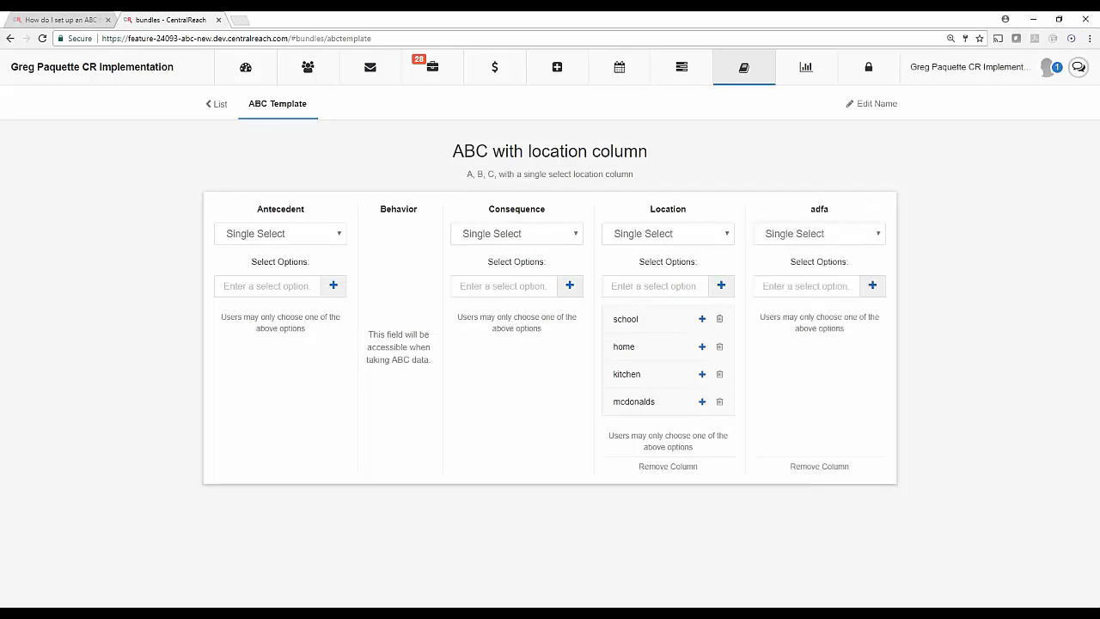
left_click(846, 465)
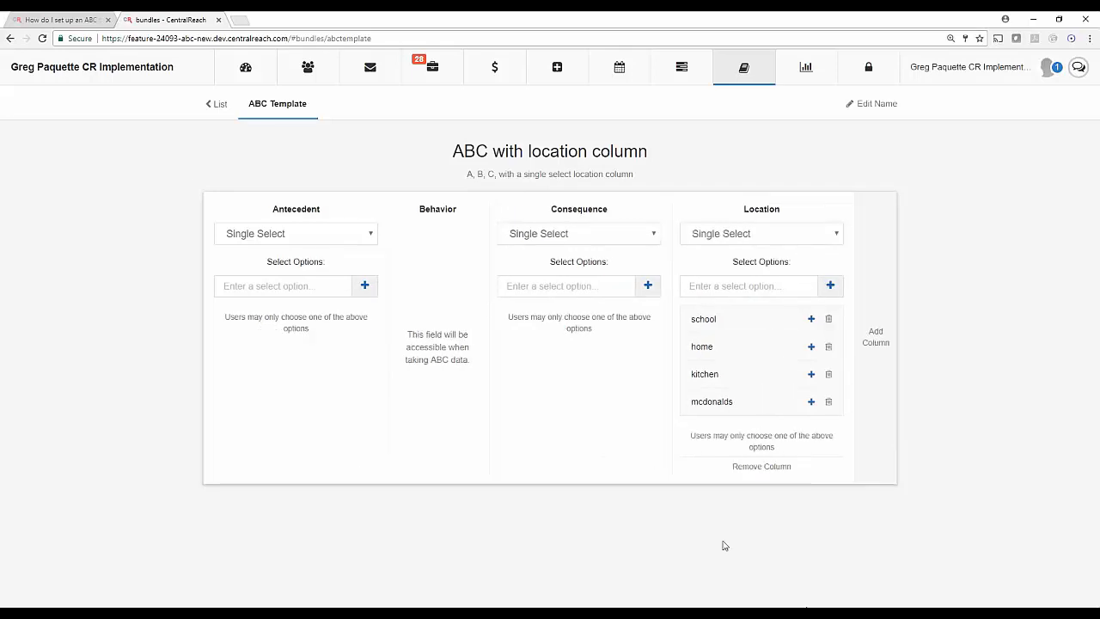
Set the Antecedent column's response type to Free Text and the Consequence column's to Multi-select.
left_click(242, 239)
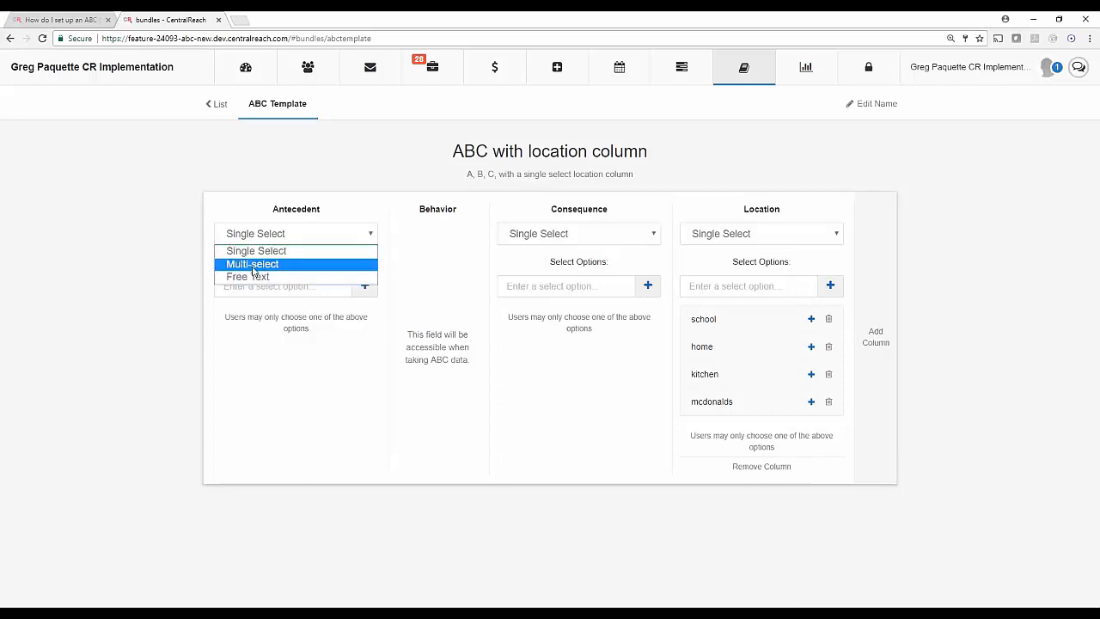
left_click(255, 277)
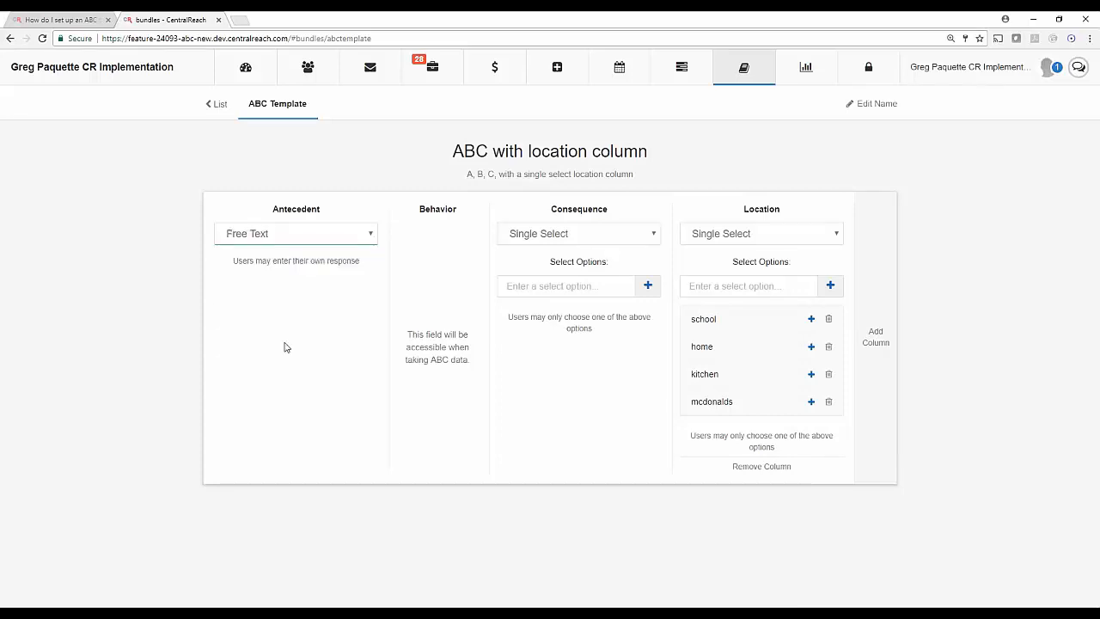
left_click_drag(230, 263, 361, 272)
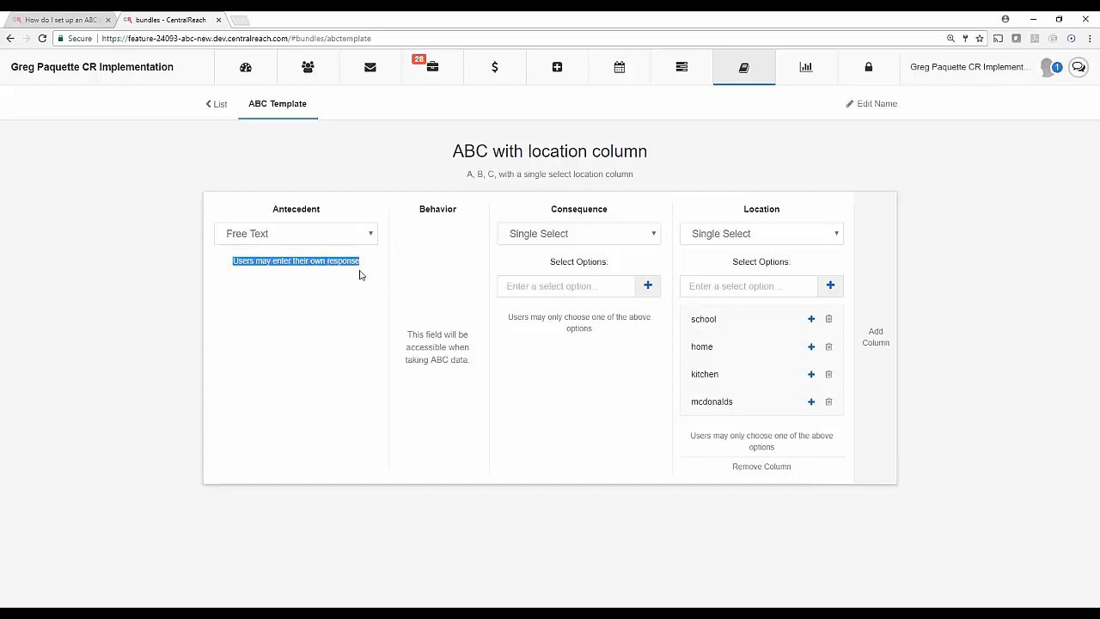
left_click(551, 239)
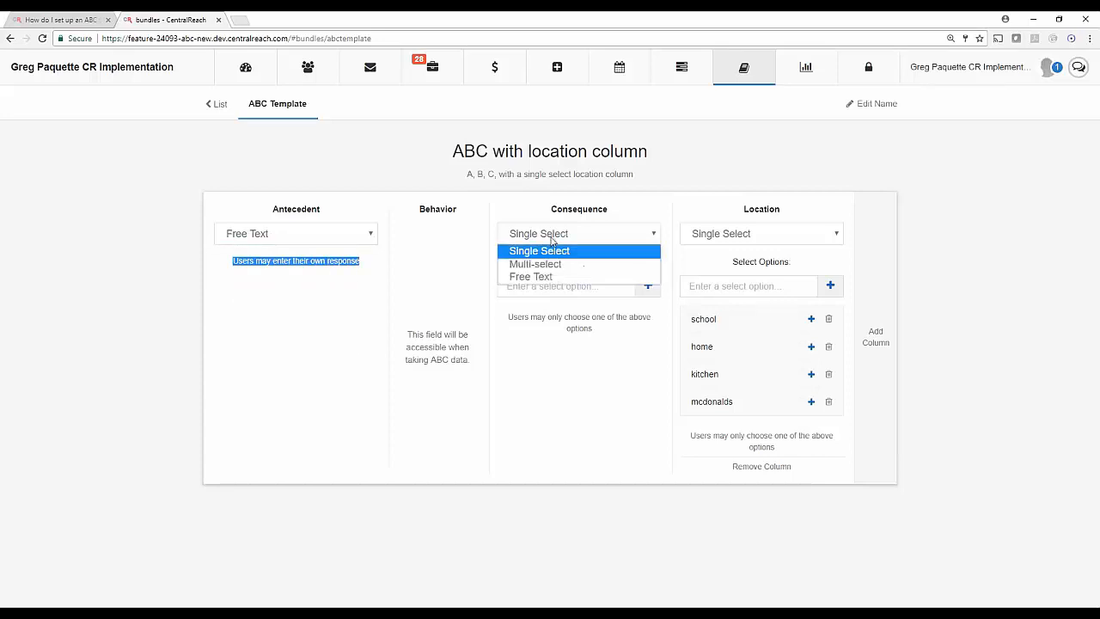
left_click(550, 263)
Add the select options left alone, time out and gave toy to the Consequence column.
left_click(545, 286)
type("left alone")
key("Return")
type("time out")
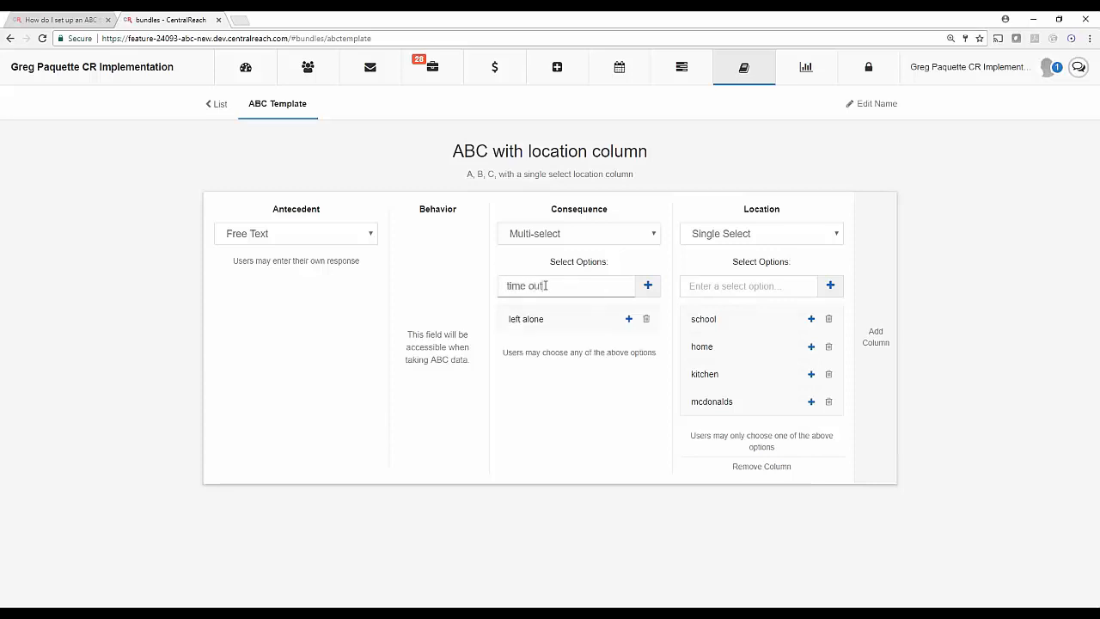
key("Return")
type("gay fo")
key("BackSpace")
key("BackSpace")
key("BackSpace")
key("BackSpace")
type("ve toy")
key("Return")
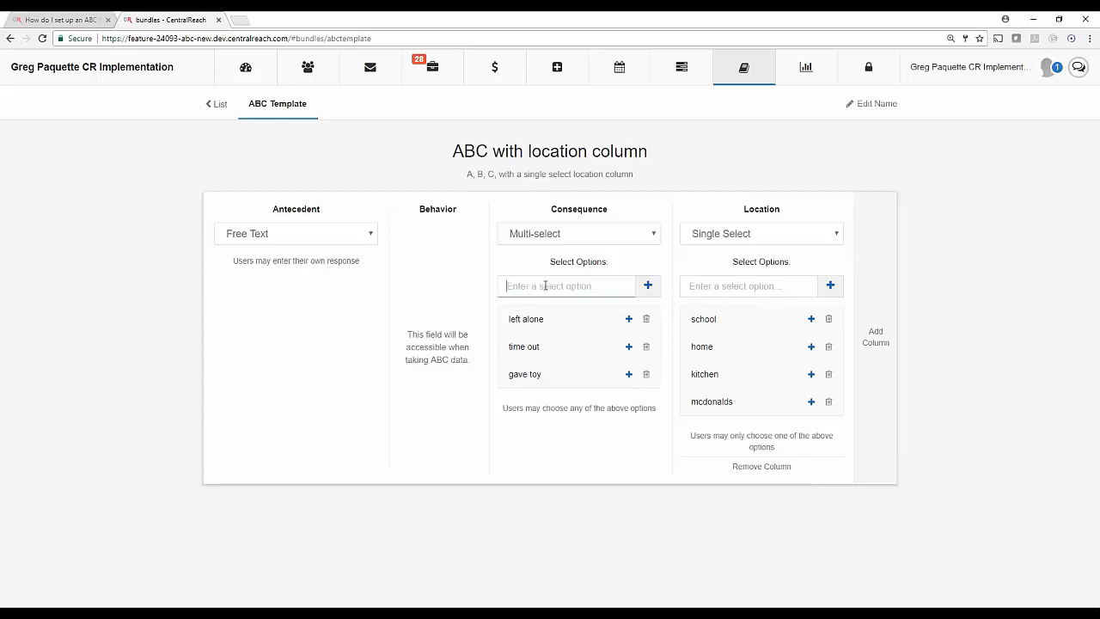
Add the select option gave attention to the Consequence column.
type("gave attention")
key("Return")
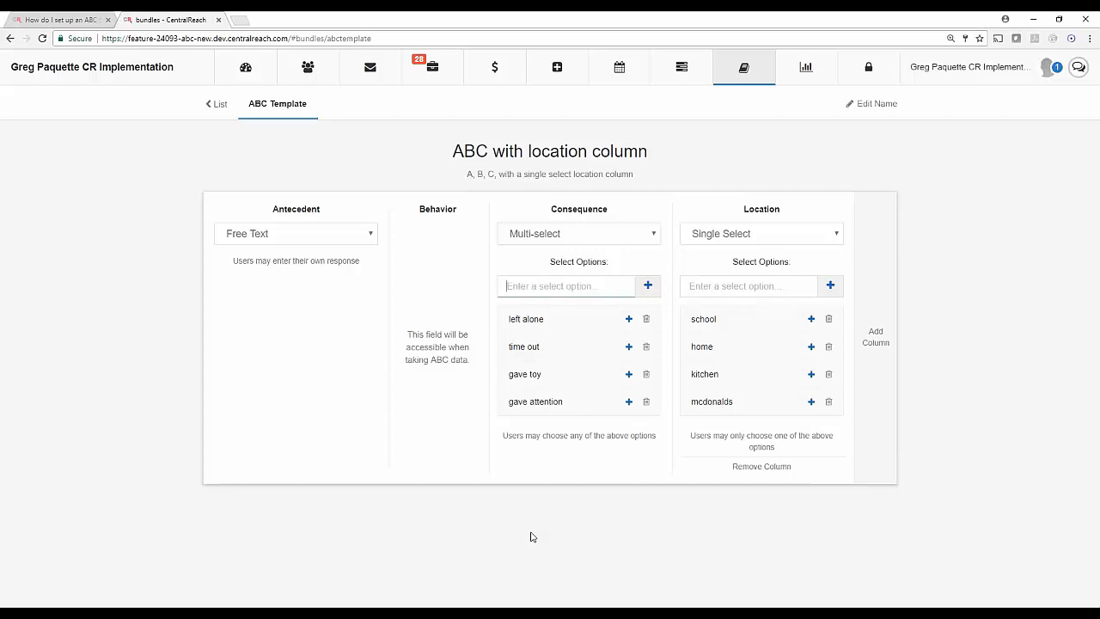
left_click(280, 238)
left_click(436, 275)
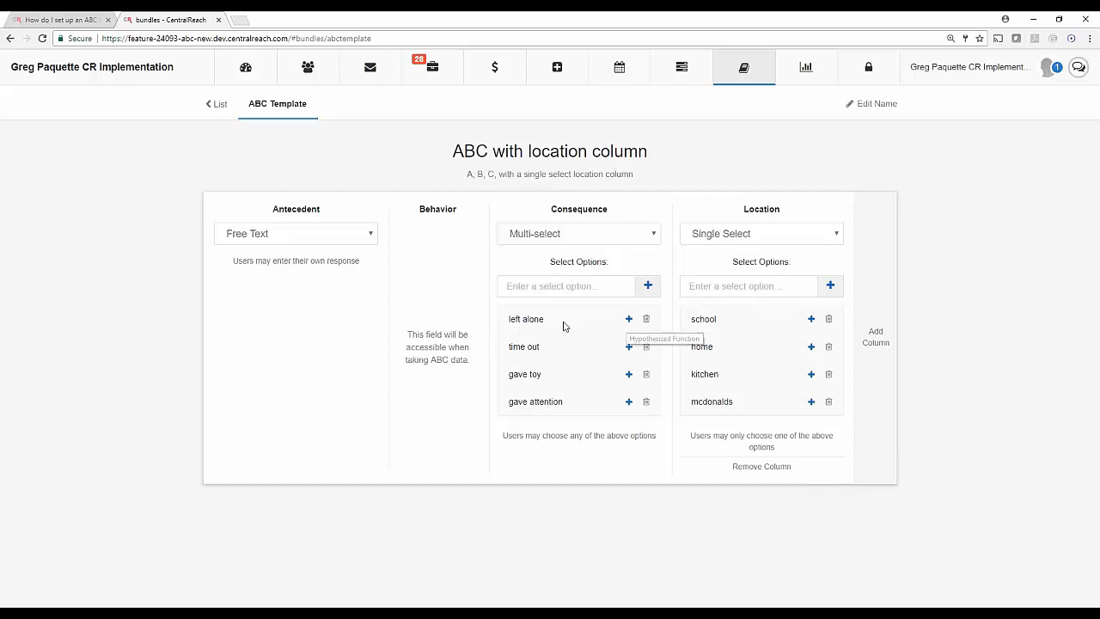
Assign the hypothesized function Attention to the left alone option and check the function choices for gave toy and gave attention.
left_click(628, 319)
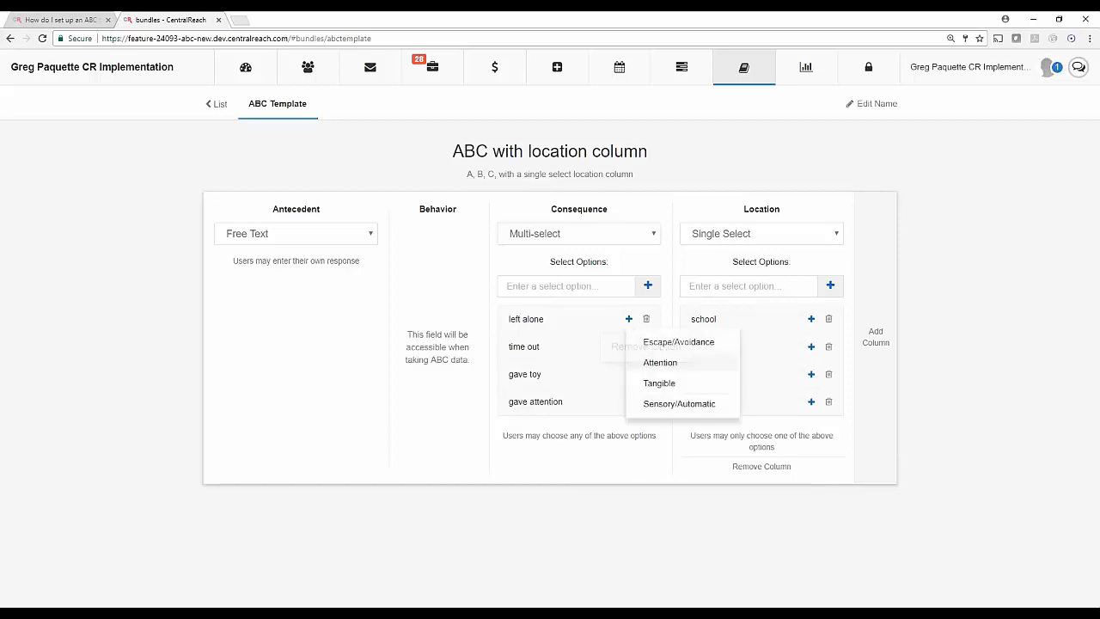
left_click(659, 362)
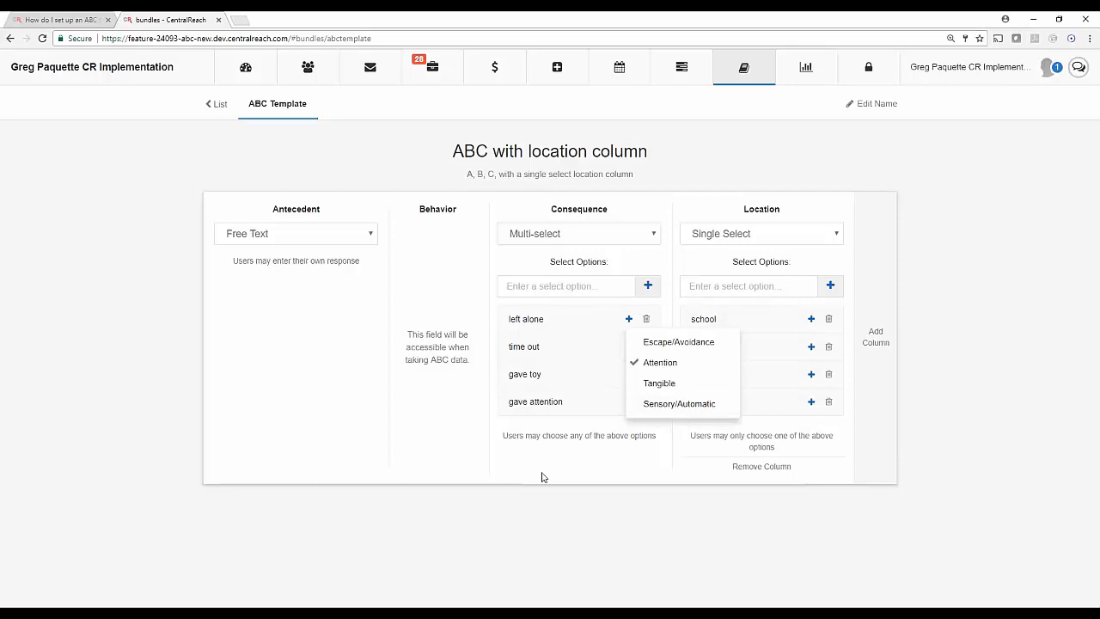
left_click(602, 455)
left_click(628, 374)
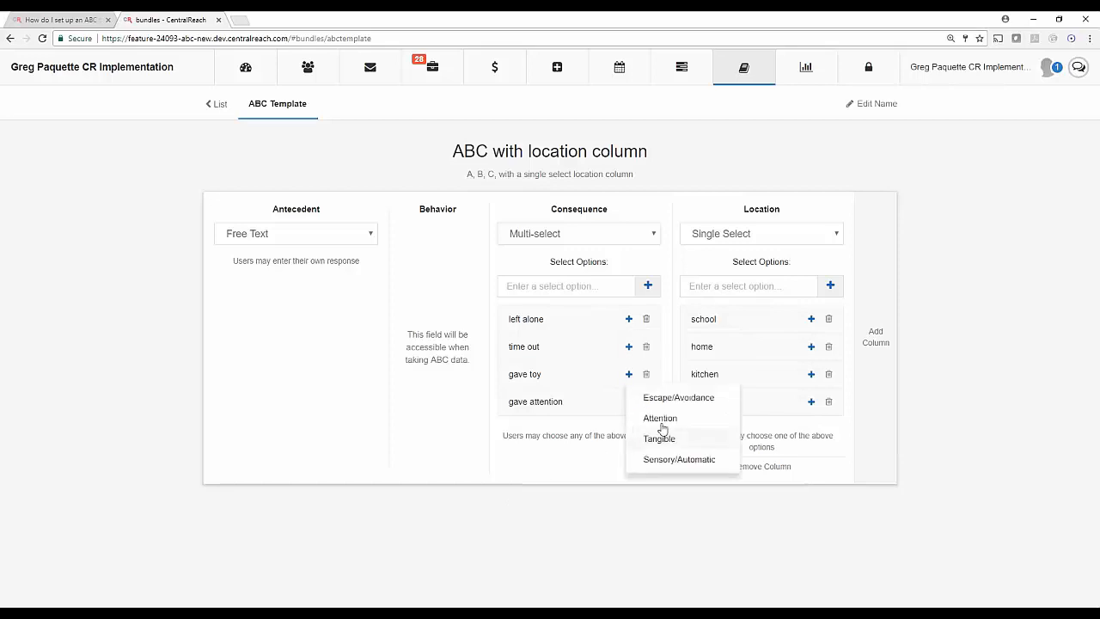
left_click(629, 401)
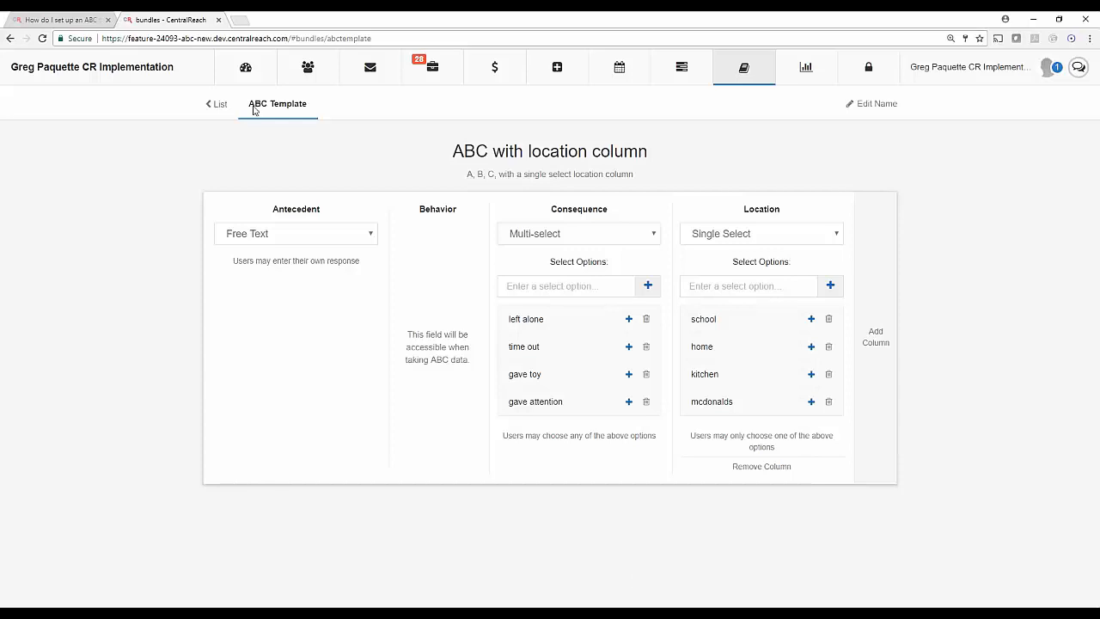
Leave the ABC template and its template list and open the clients' Learning Trees list.
left_click(216, 105)
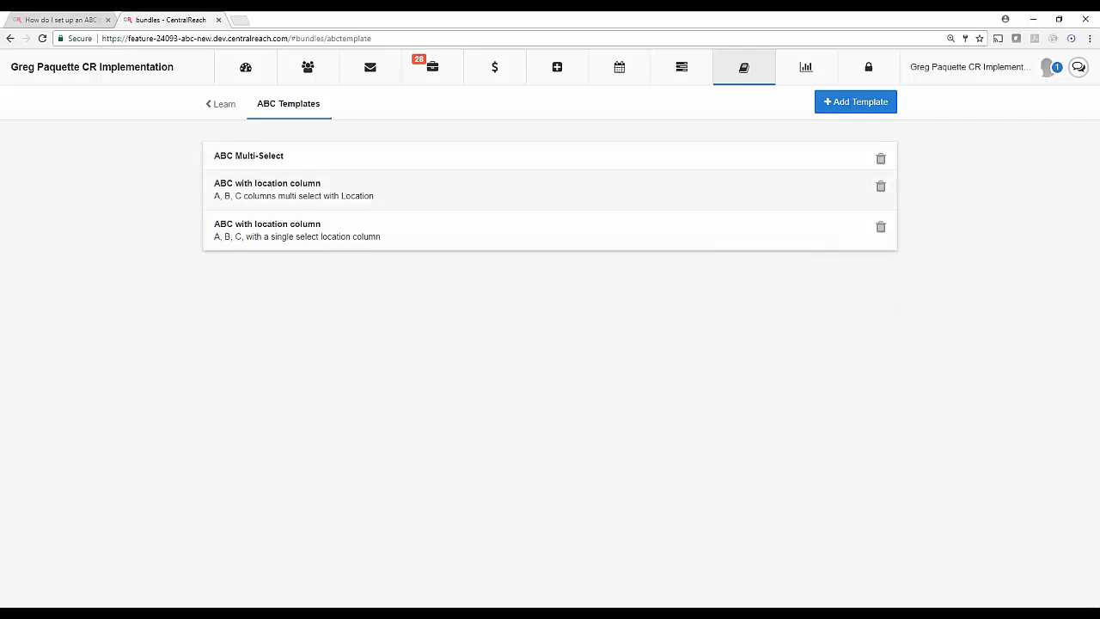
left_click(225, 104)
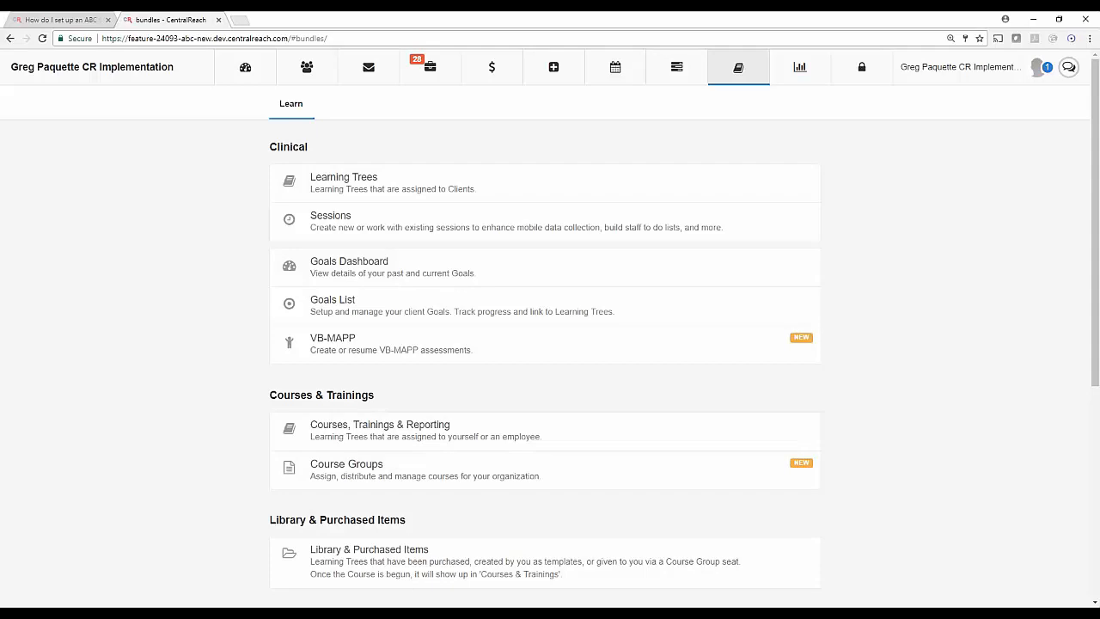
left_click(352, 182)
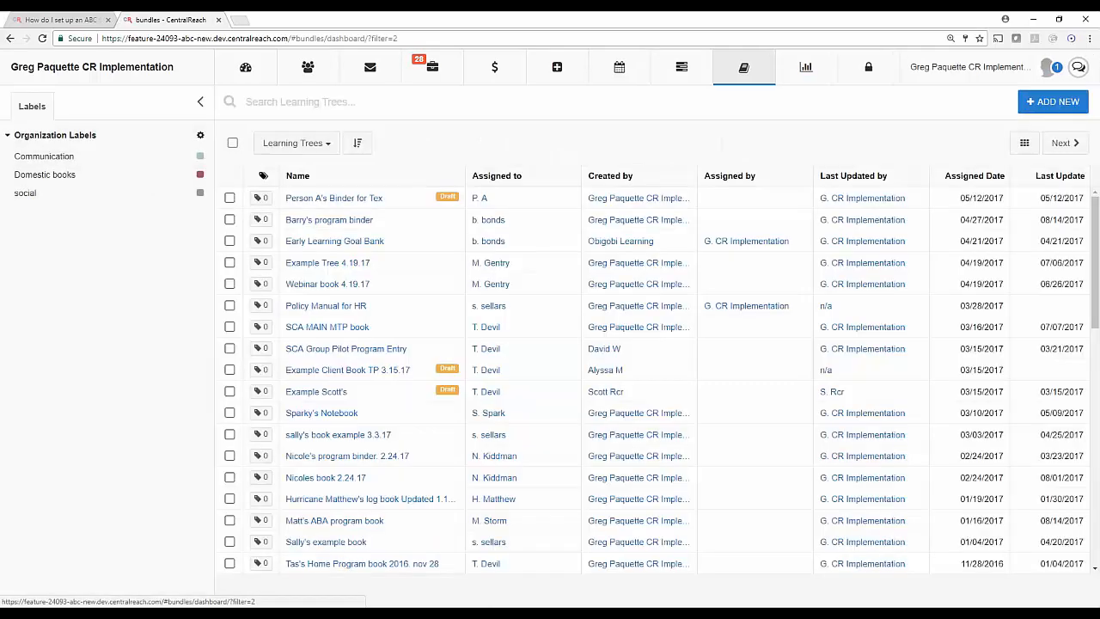
Filter the learning trees by the assigned client's name and open that client's ABA program book.
left_click(305, 102)
type("matt")
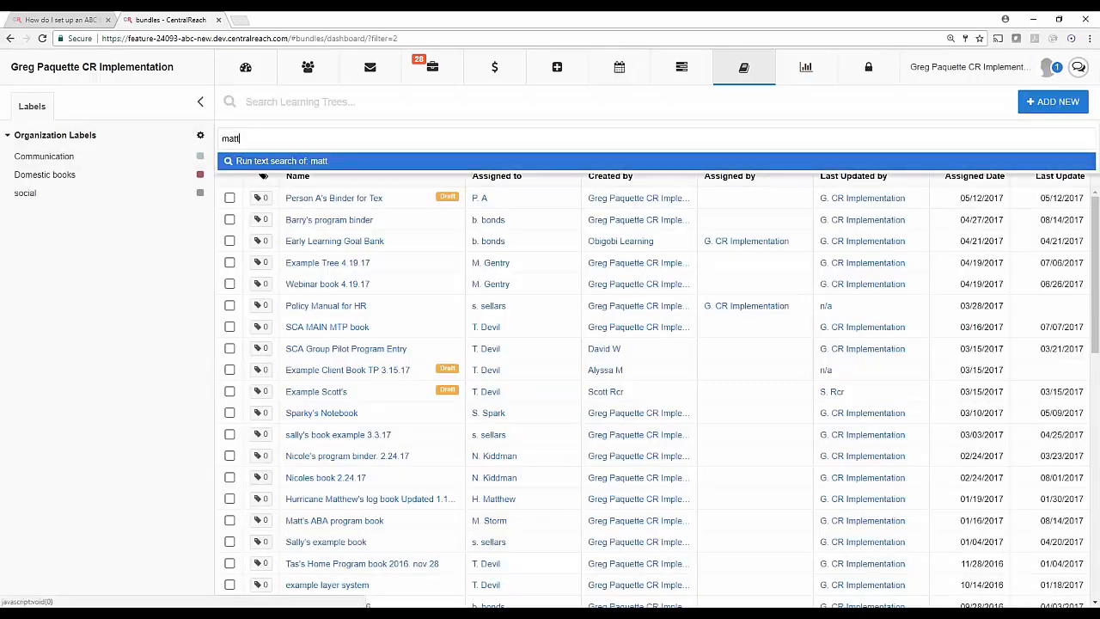
key("Down")
key("Return")
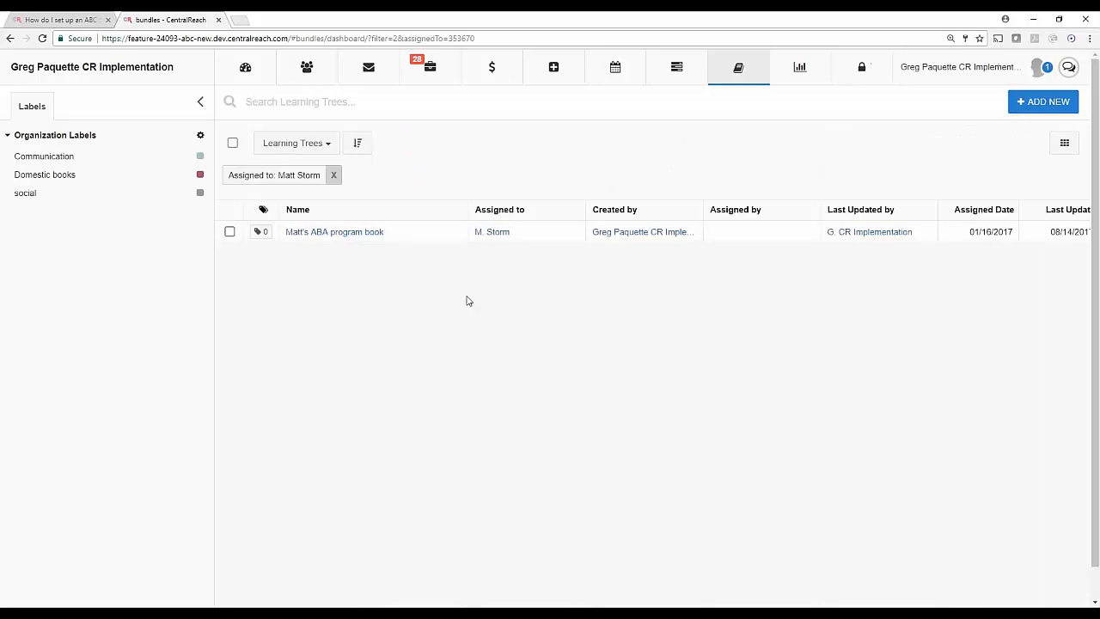
left_click(369, 232)
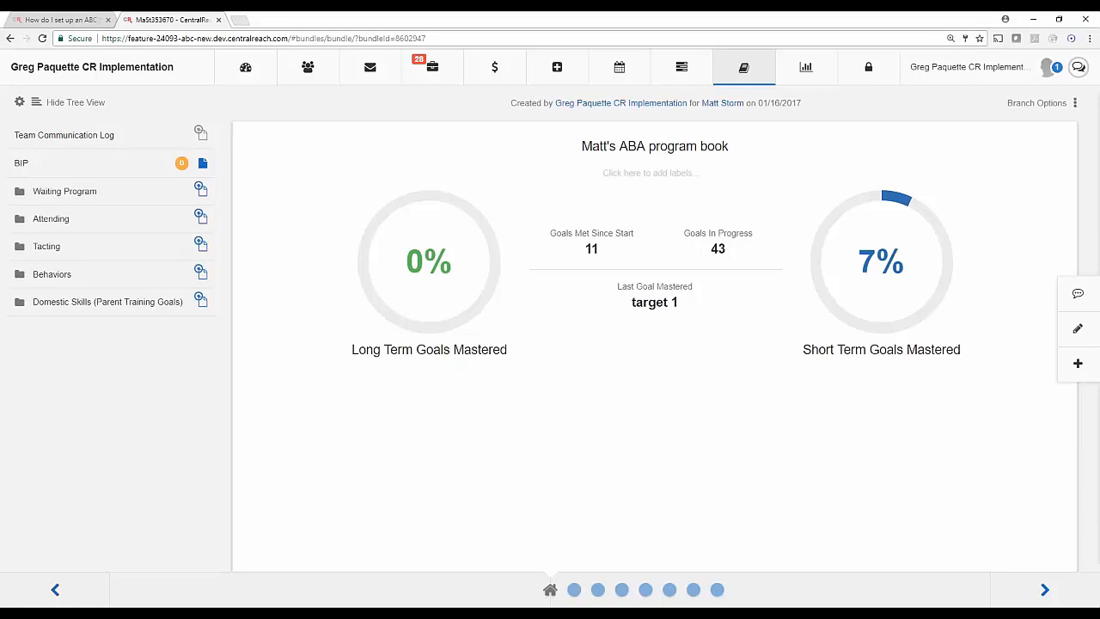
Look at the learning tree's ABC Table Selector and the table headers of the currently assigned ABC template, leaving the selection as is.
left_click(19, 103)
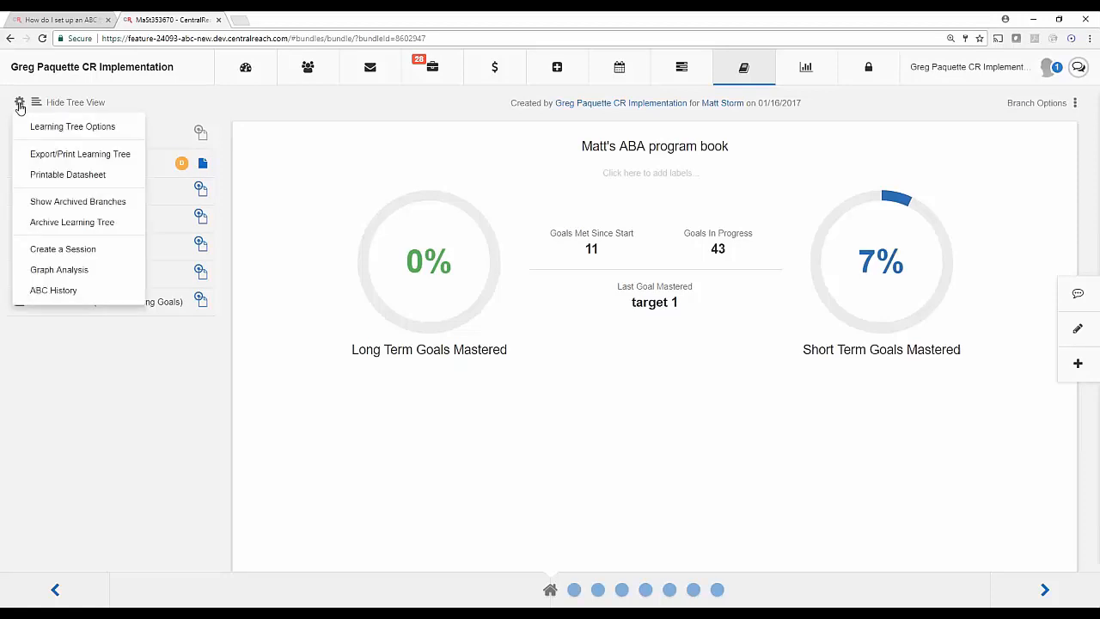
left_click(39, 130)
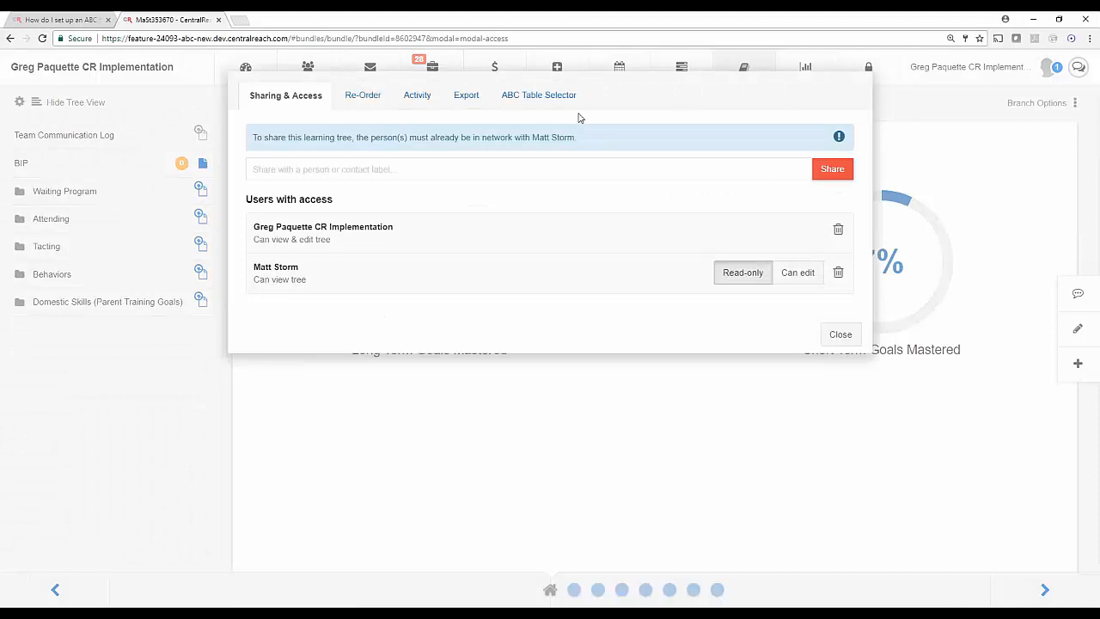
left_click(556, 97)
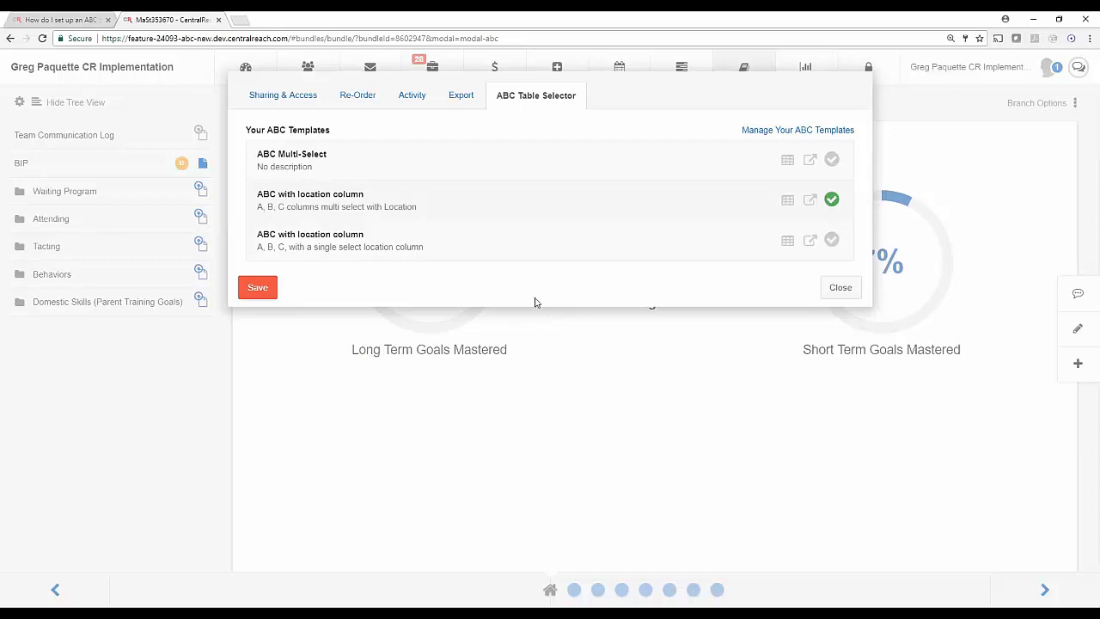
left_click(788, 206)
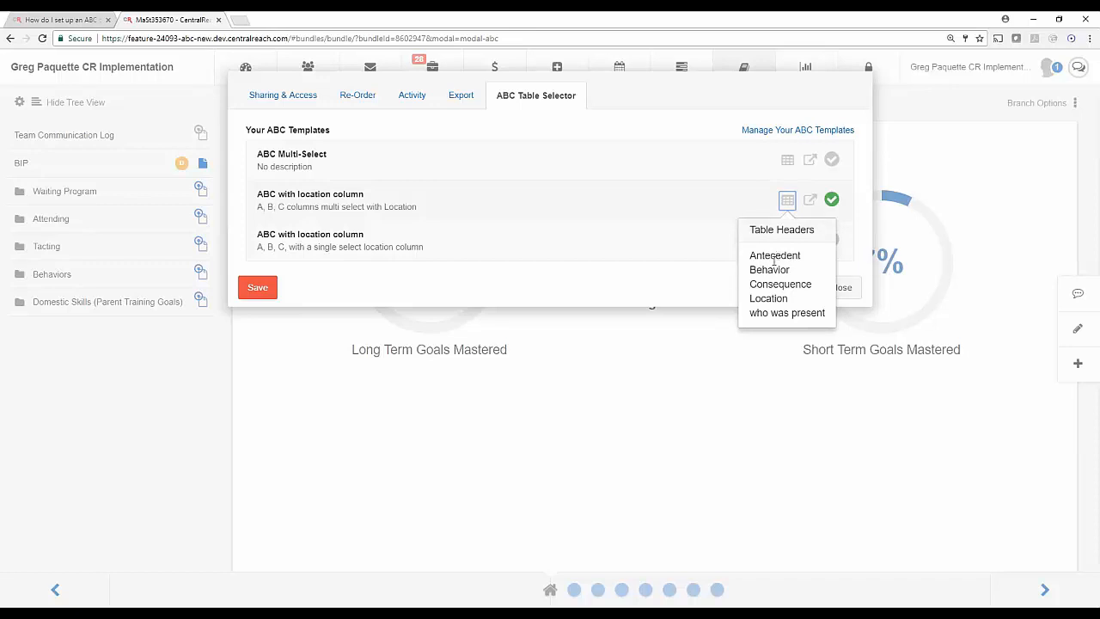
left_click(713, 253)
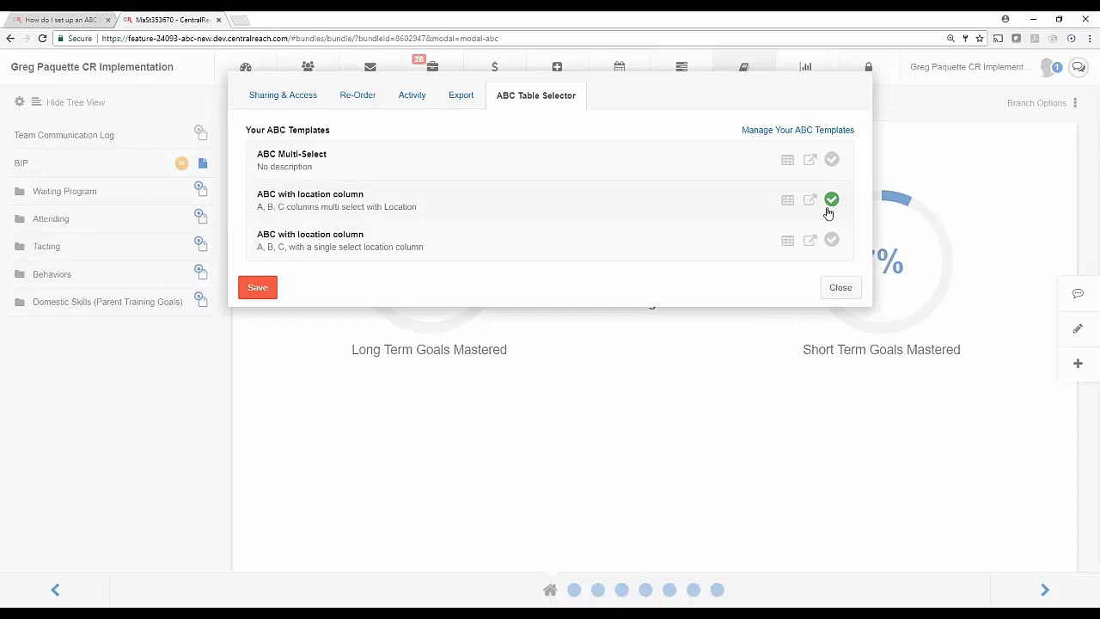
left_click(840, 290)
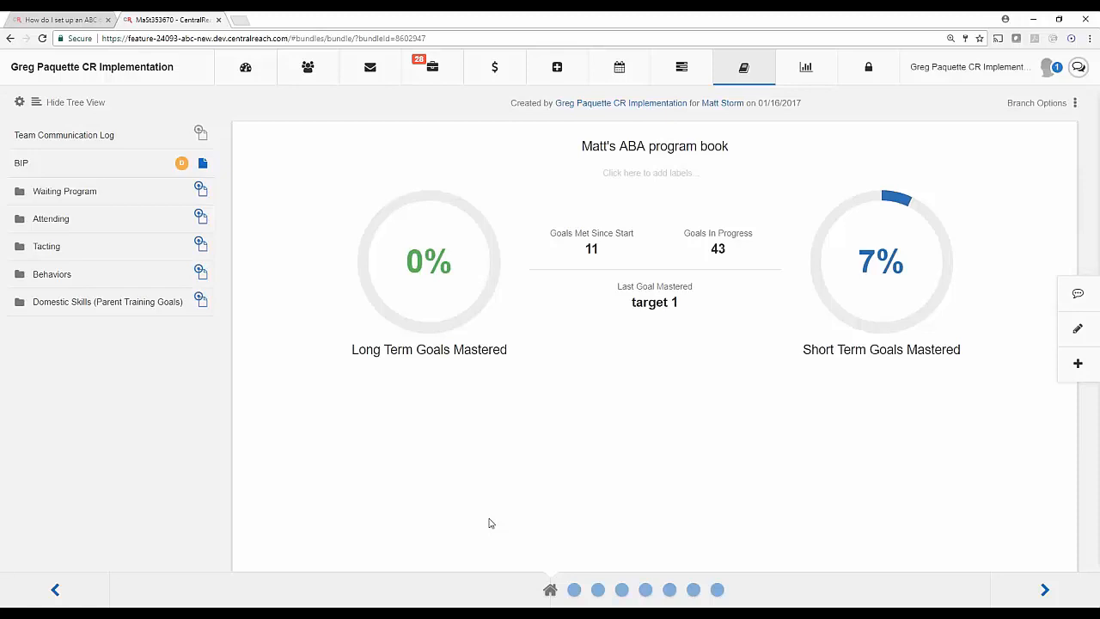
Expand the Behaviors and Behaviors for Decrease folders in the learning tree and open the Behaviors branch.
left_click(19, 275)
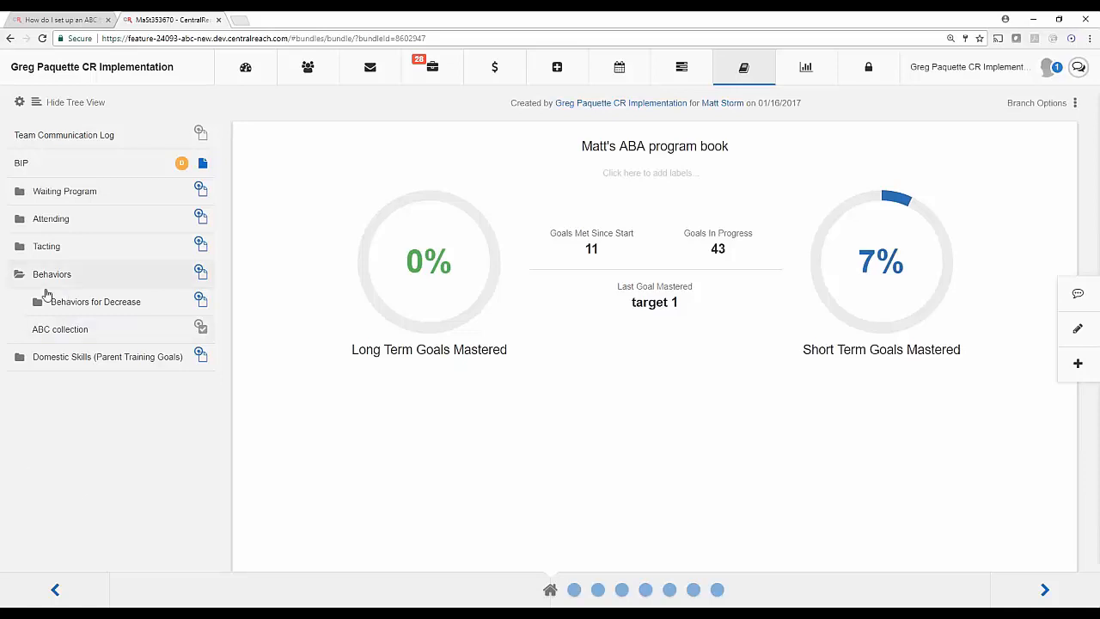
left_click(96, 301)
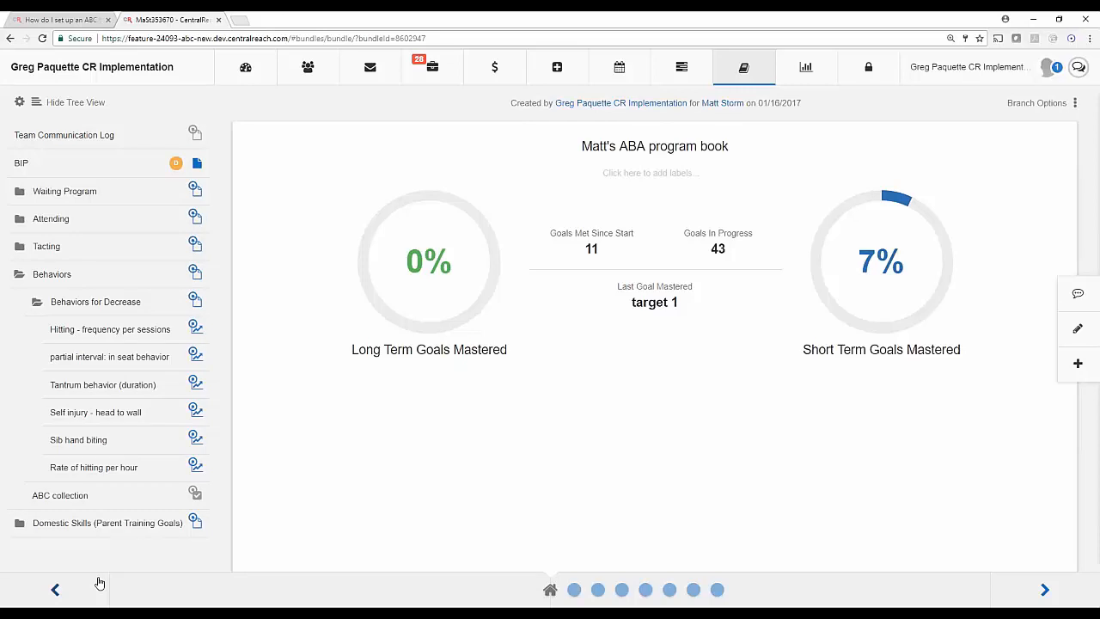
left_click(69, 289)
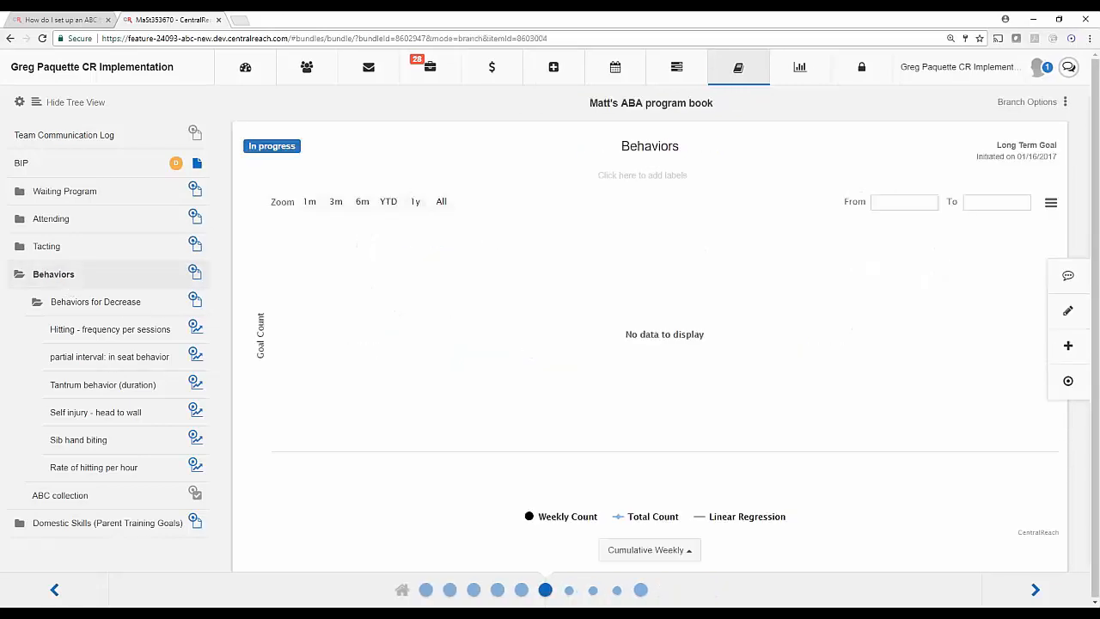
Review the domain choices in the goal details of the Behaviors branch.
left_click(1068, 381)
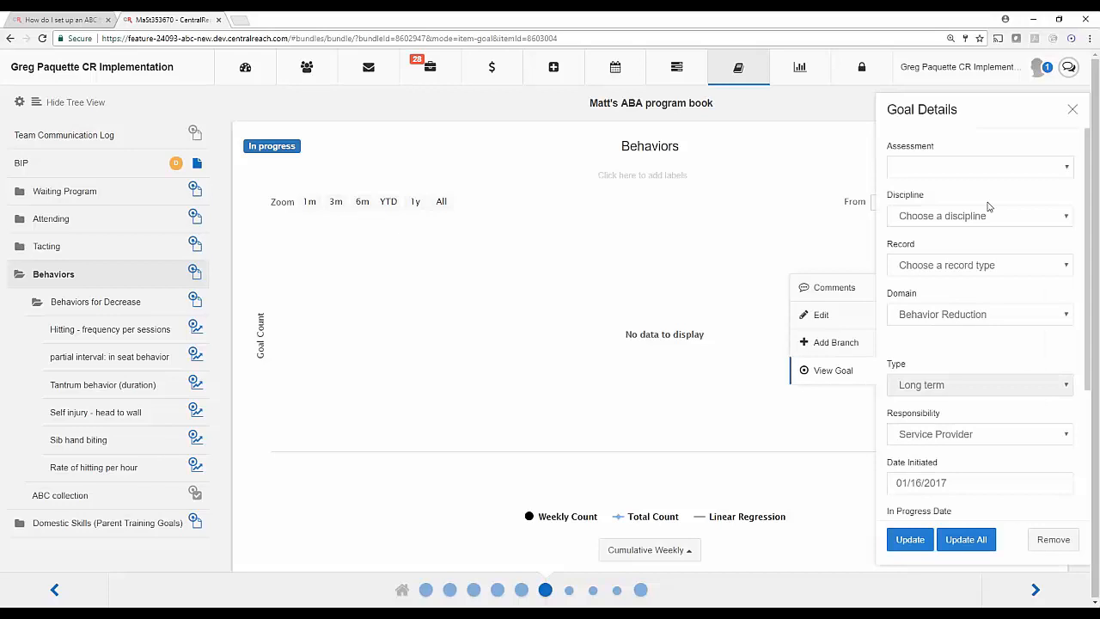
left_click_drag(889, 295, 924, 293)
left_click(952, 329)
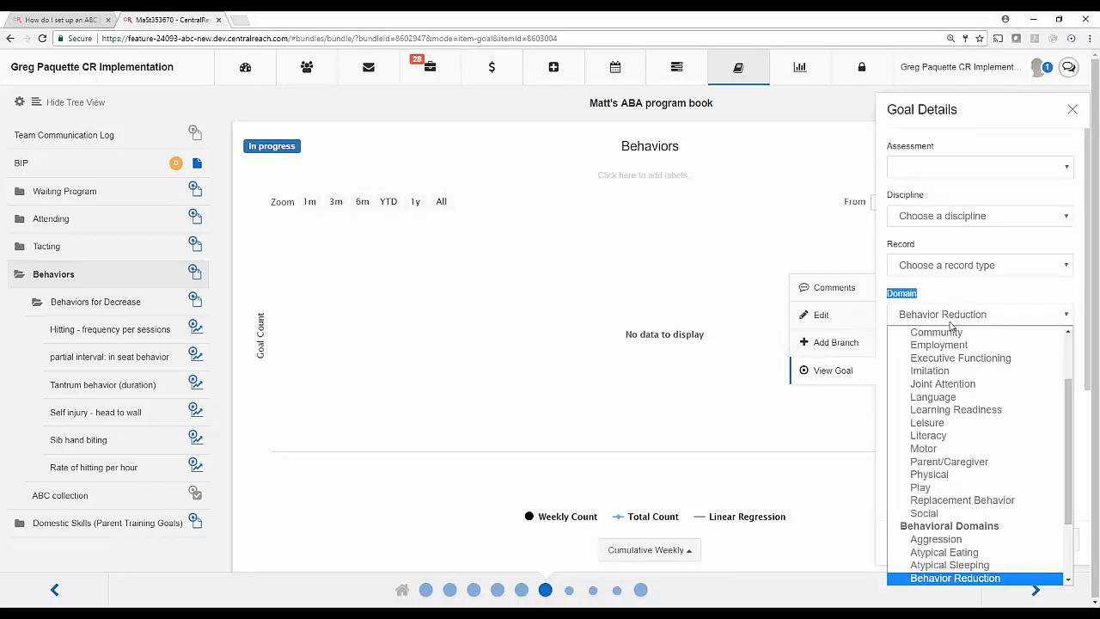
scroll(953, 448, "down", 1)
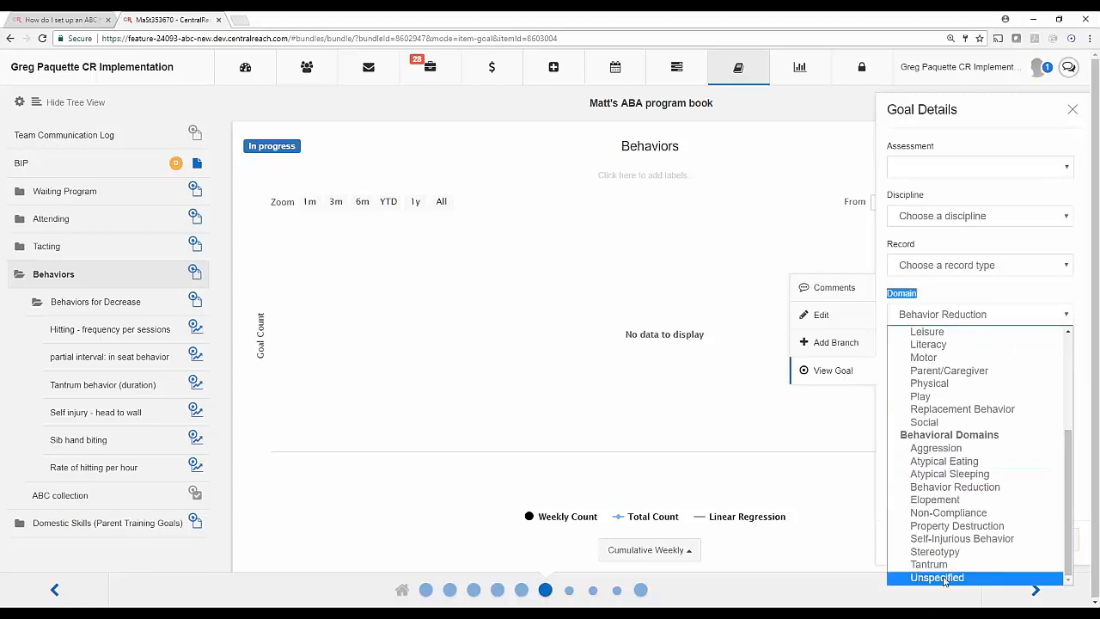
left_click(879, 544)
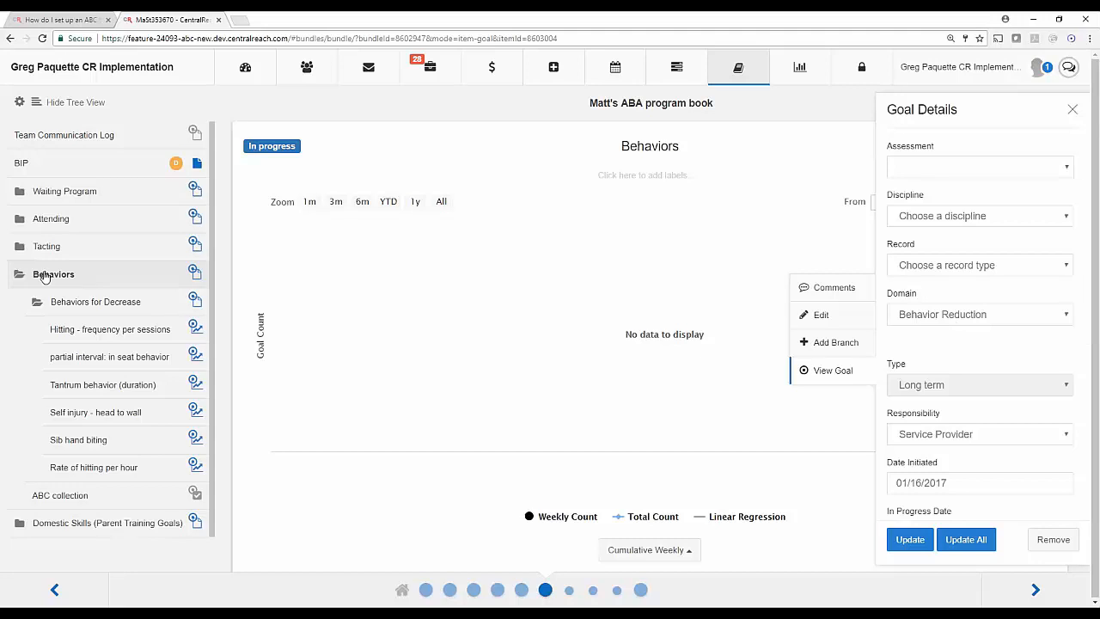
Open the Behaviors for Decrease branch, review its goal details and close them.
left_click(71, 308)
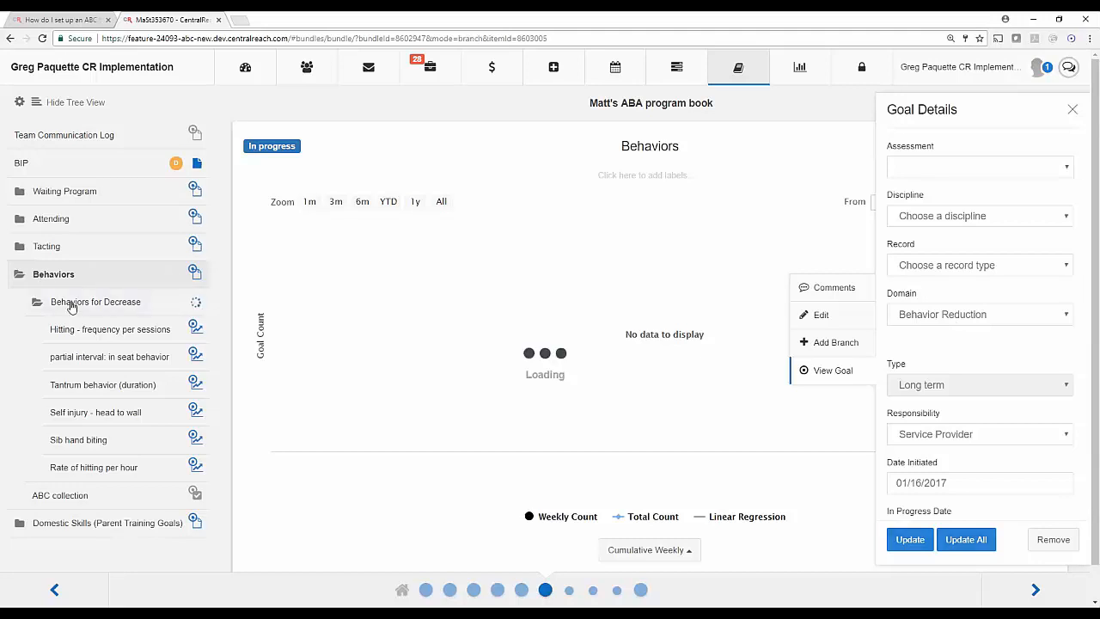
left_click(1068, 381)
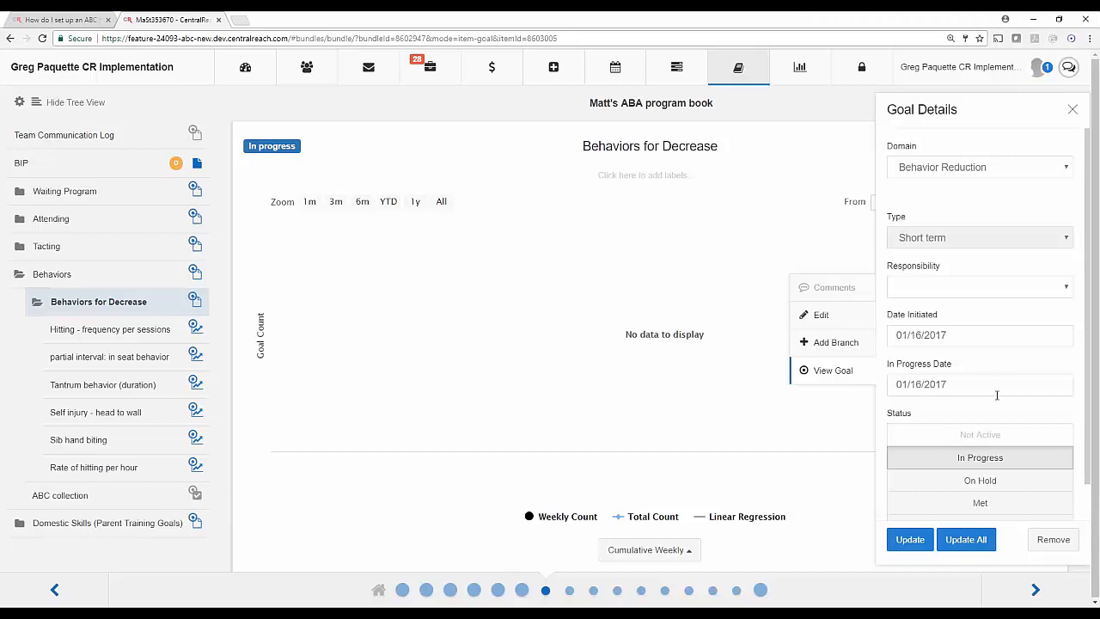
left_click(1072, 109)
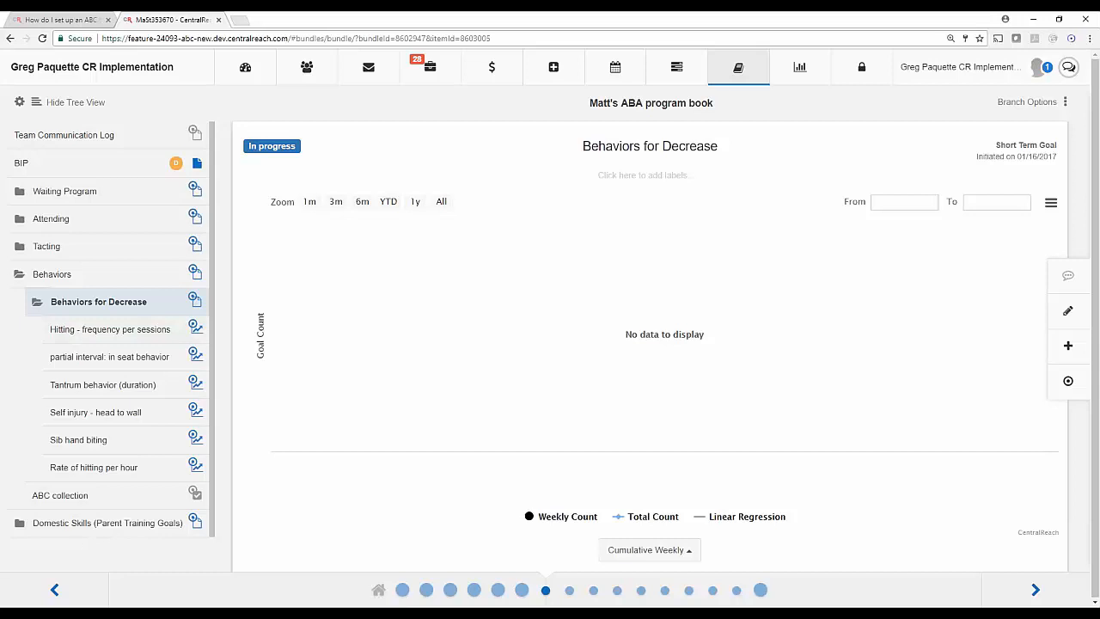
double_click(106, 332)
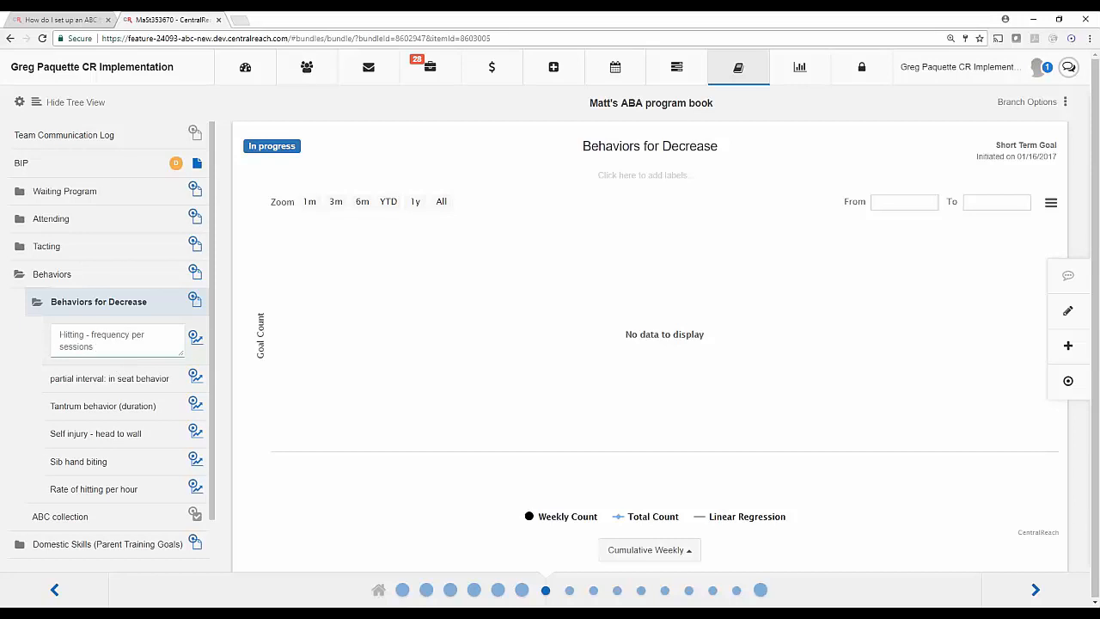
key("Return")
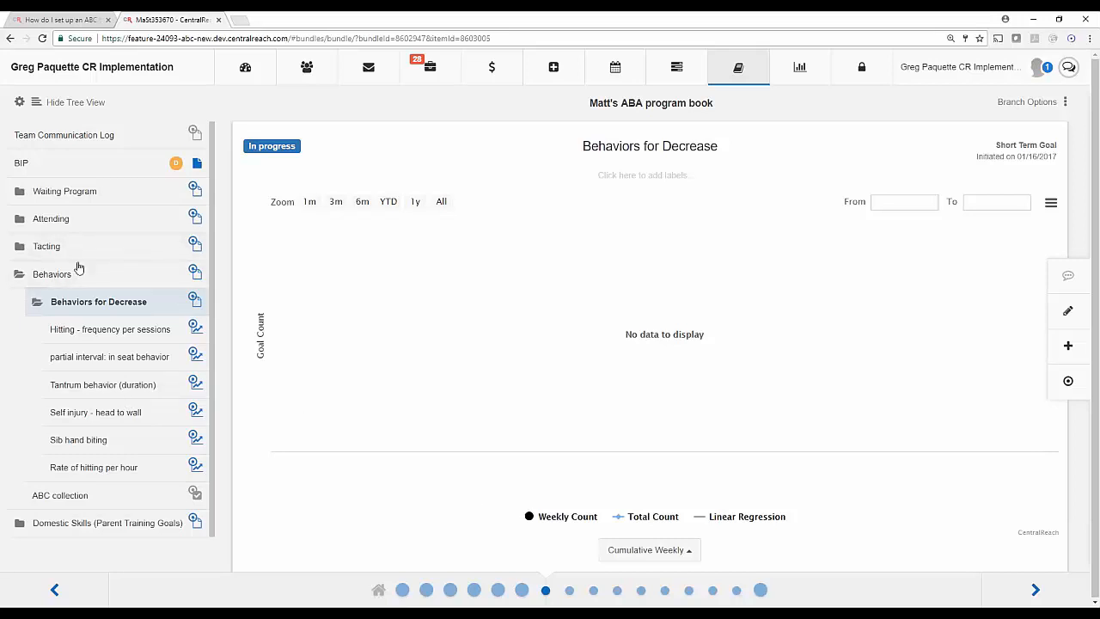
left_click(43, 274)
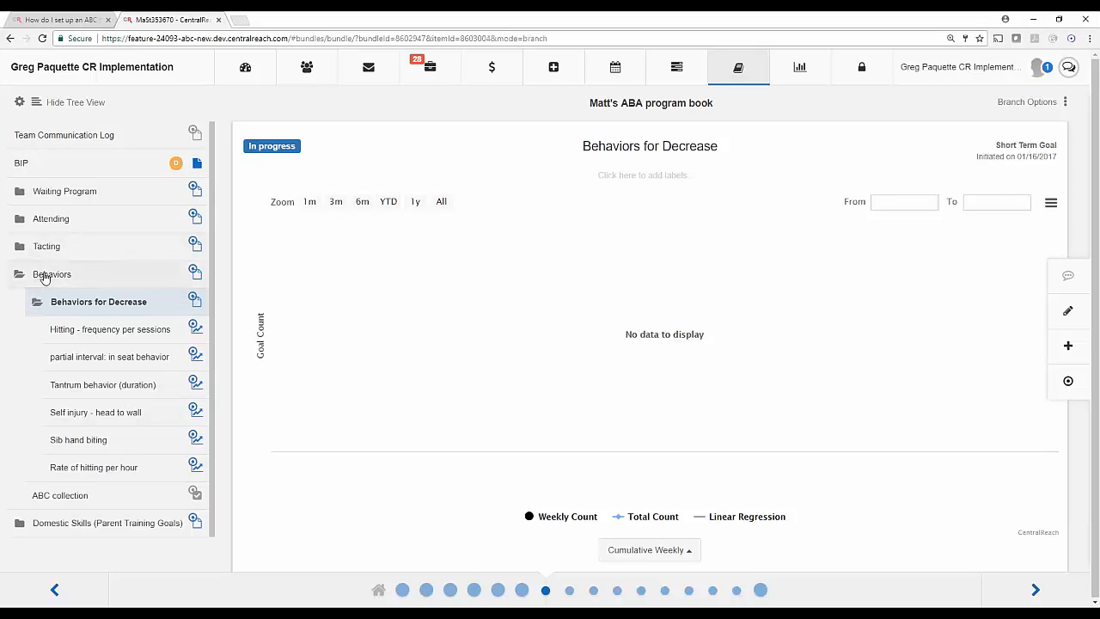
Look at the blank Data Collection form for adding a branch under Behaviors for Decrease and close it without saving.
left_click(141, 311)
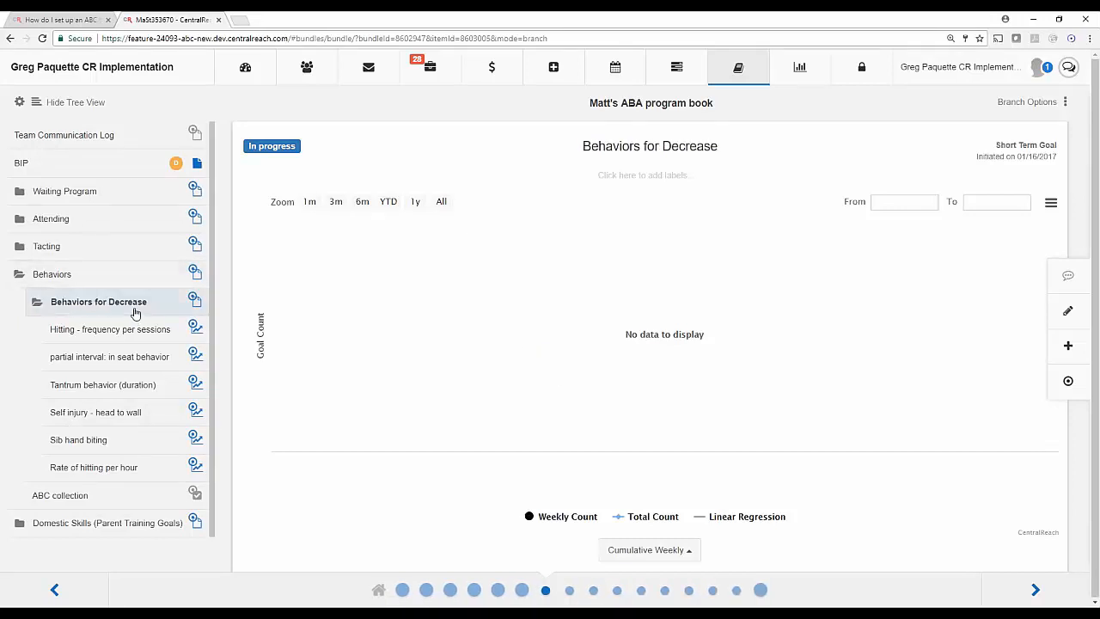
left_click(1058, 352)
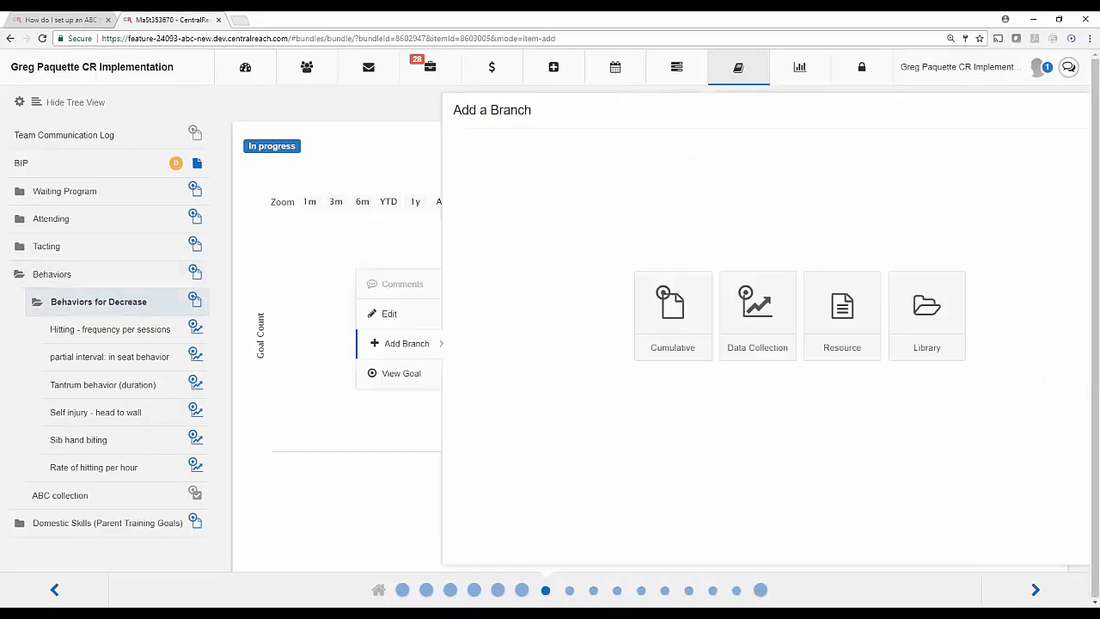
left_click(703, 324)
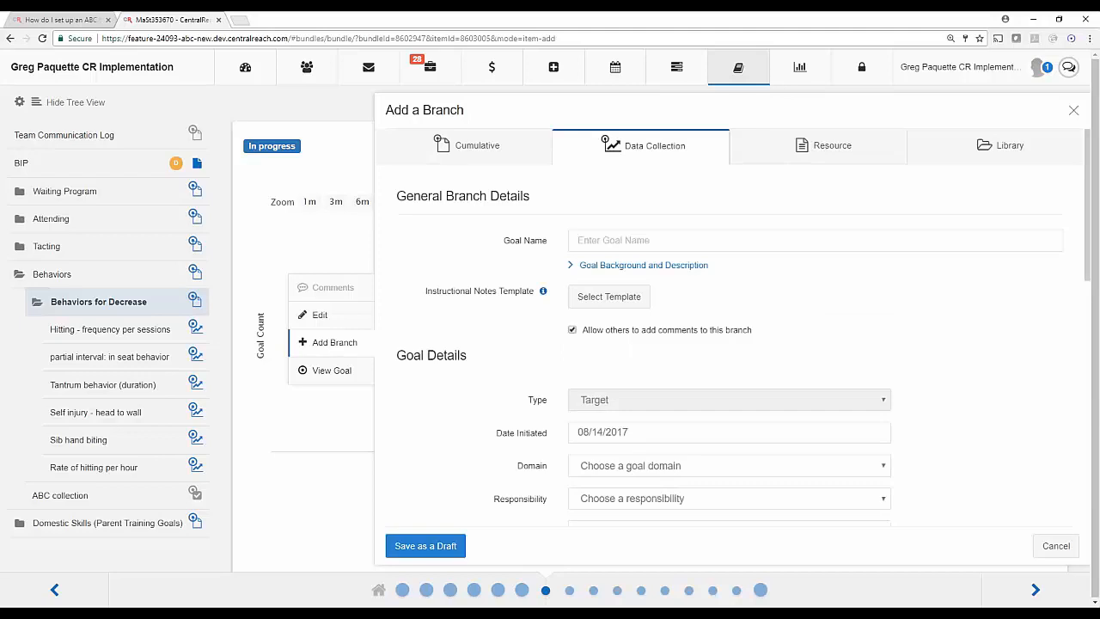
left_click(573, 243)
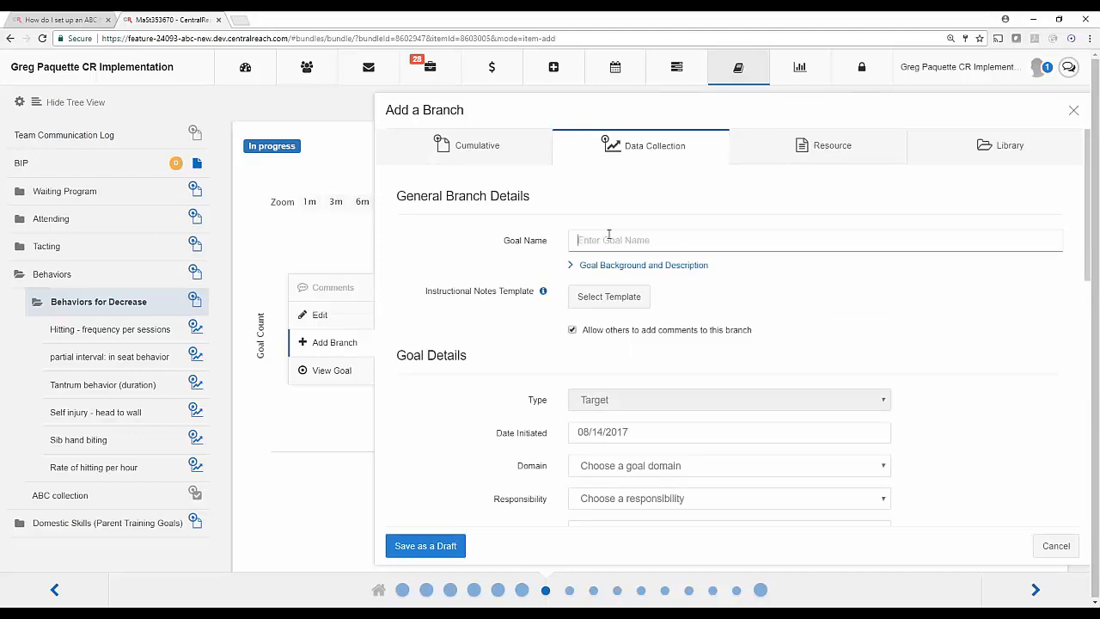
left_click(1074, 110)
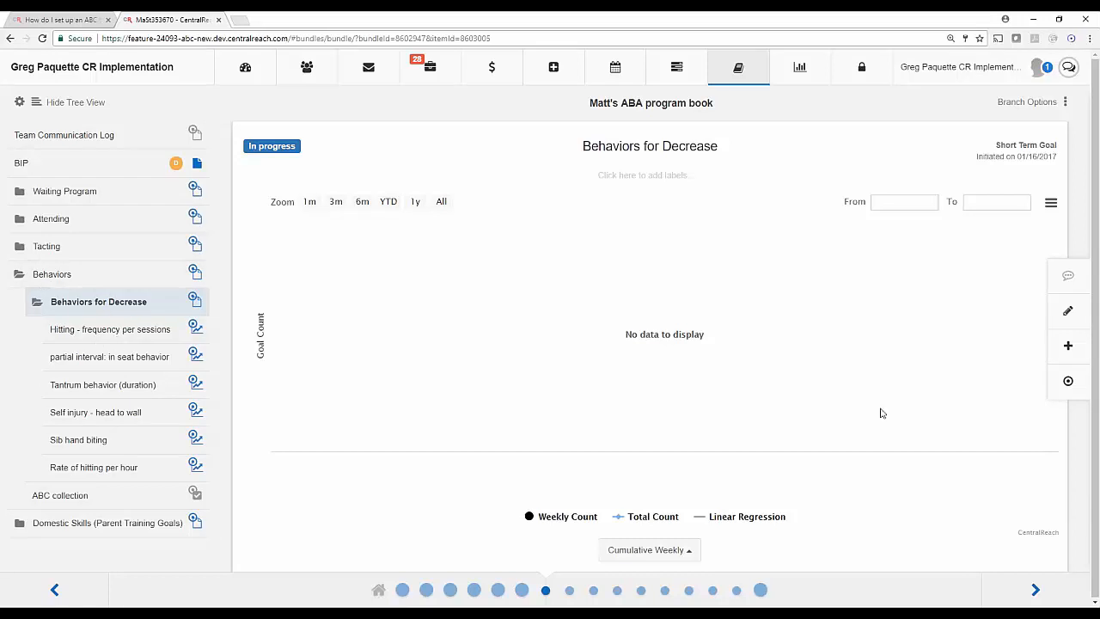
Review the domain options in the goal details of Behaviors for Decrease, keeping Behavior Reduction, and close the details.
left_click(1068, 381)
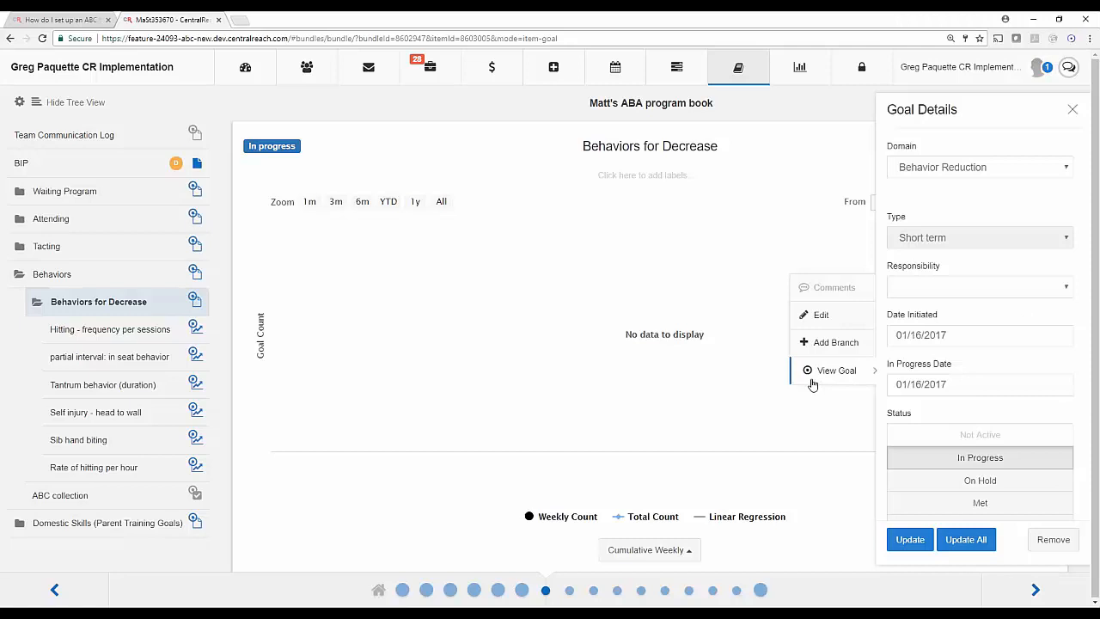
left_click(939, 167)
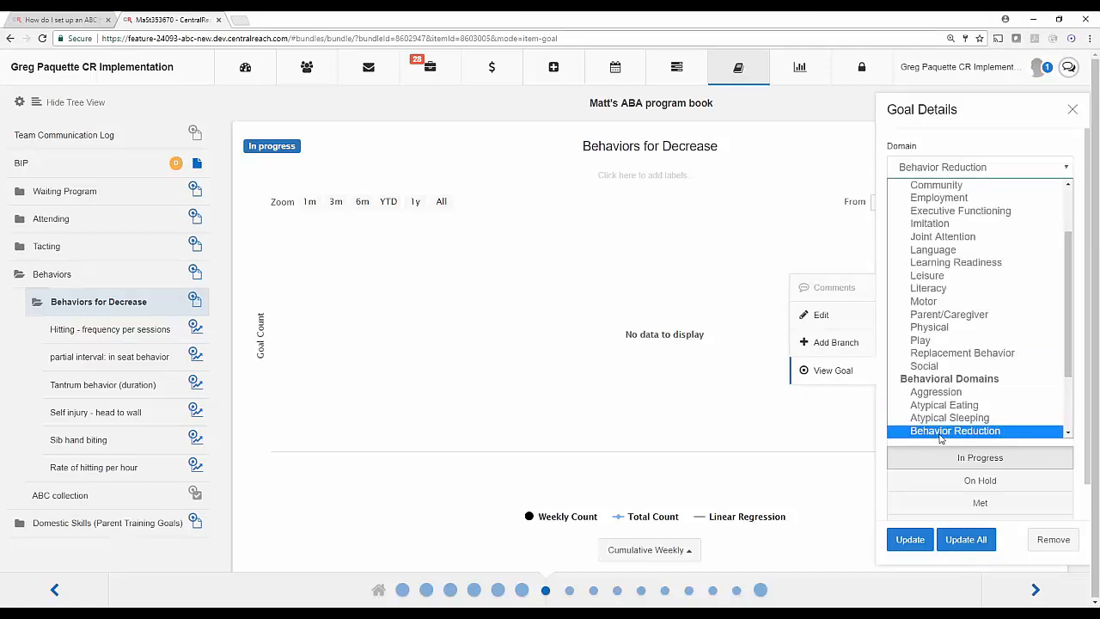
left_click(940, 431)
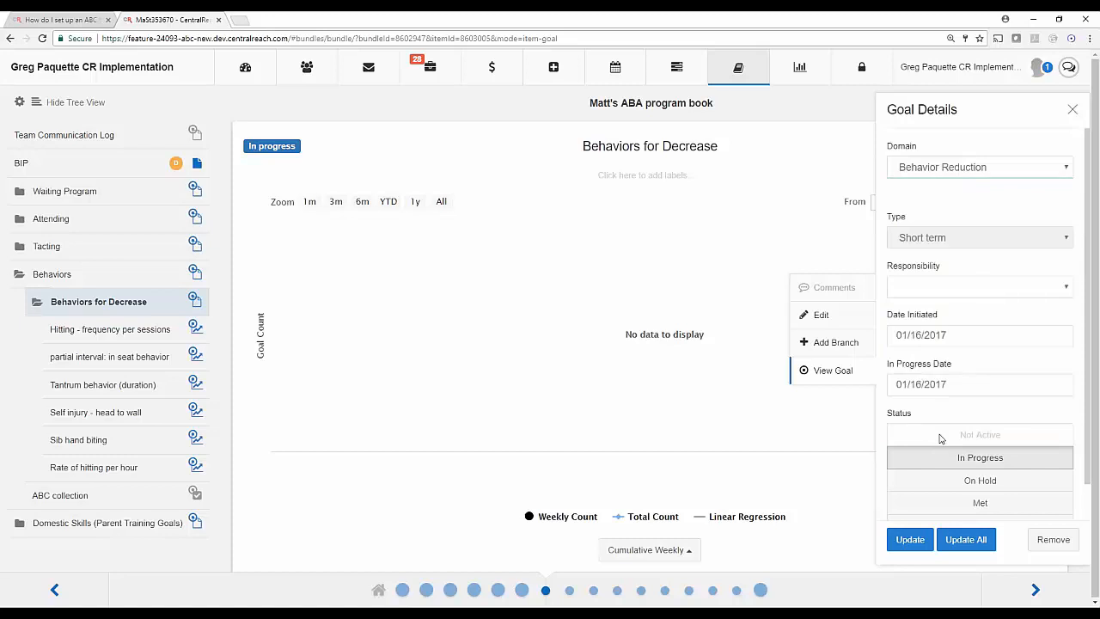
left_click(1071, 109)
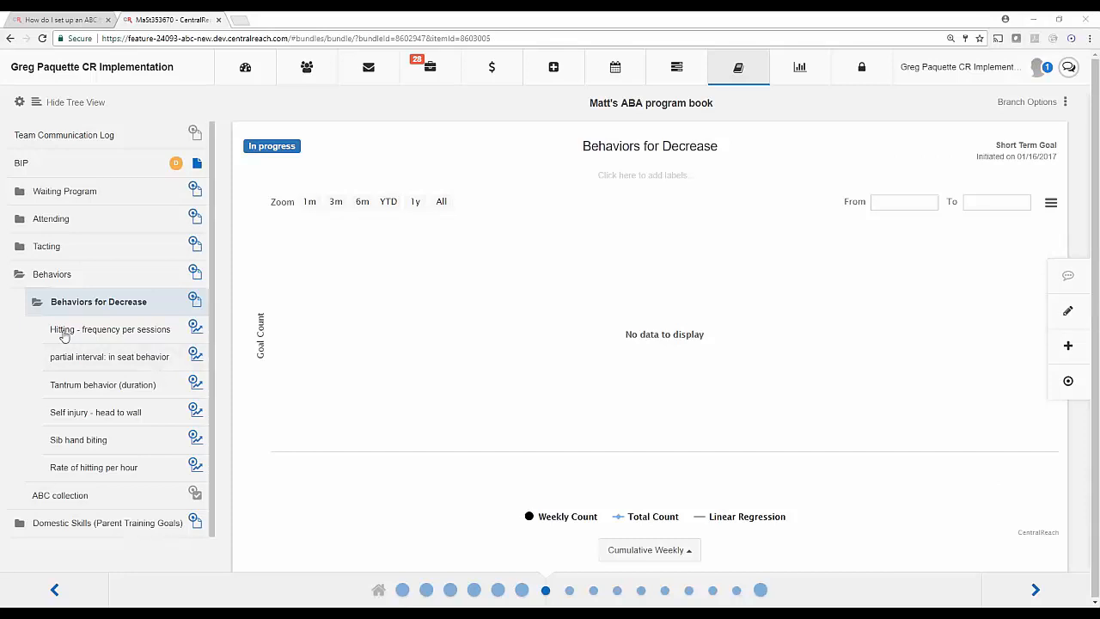
Add an ABC data entry to Tantrum behavior (duration) with antecedent took toy, consequence left alone, location school and teacher present.
left_click(82, 393)
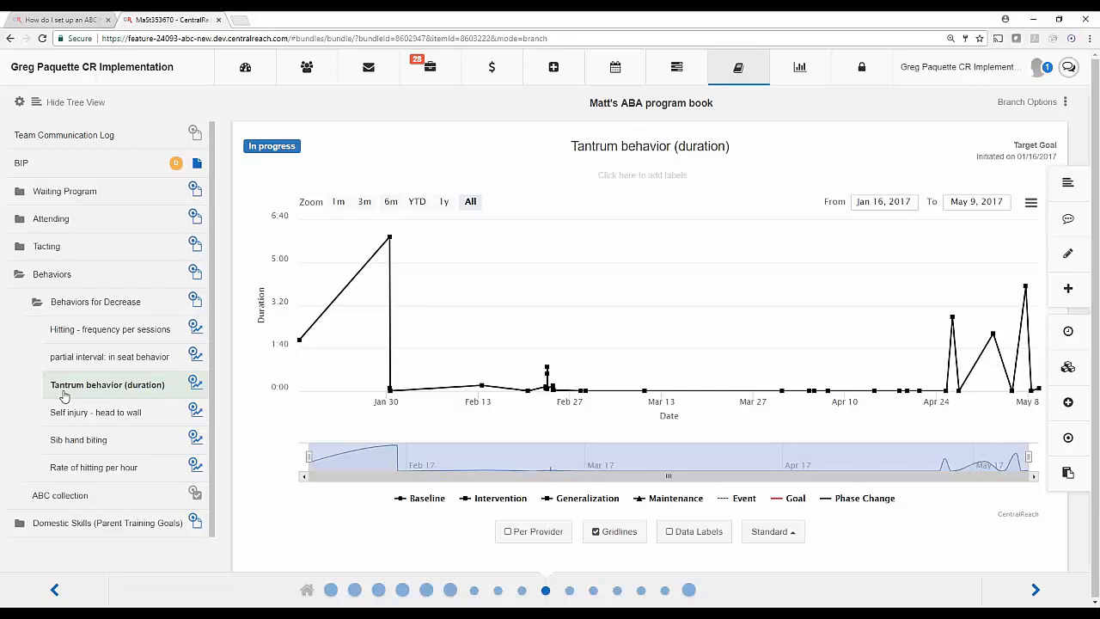
left_click(1066, 404)
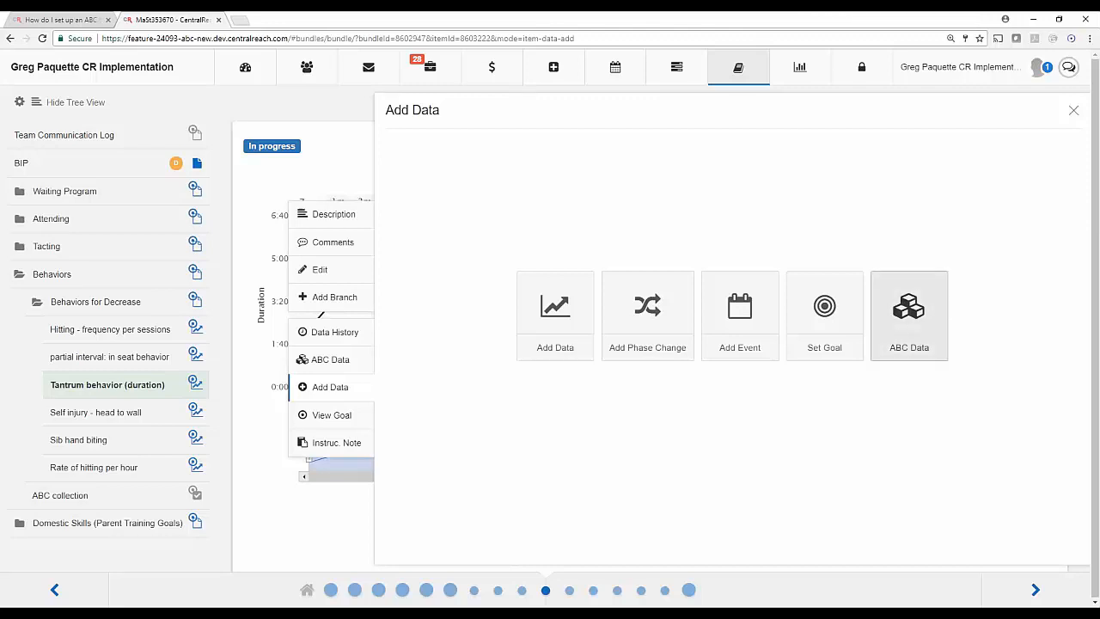
left_click(908, 332)
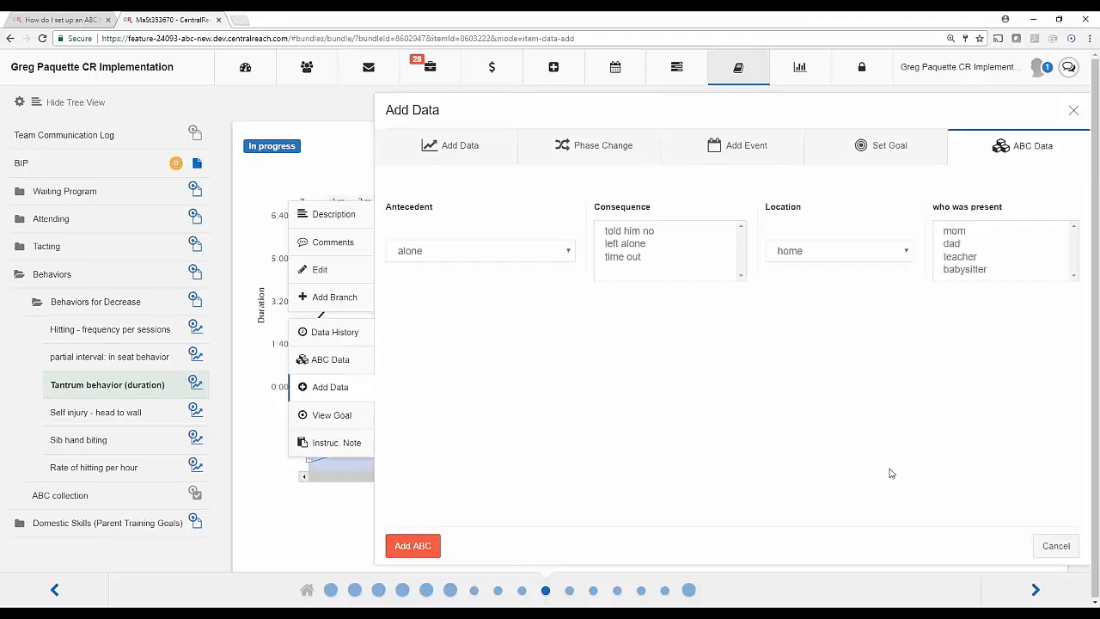
left_click(503, 255)
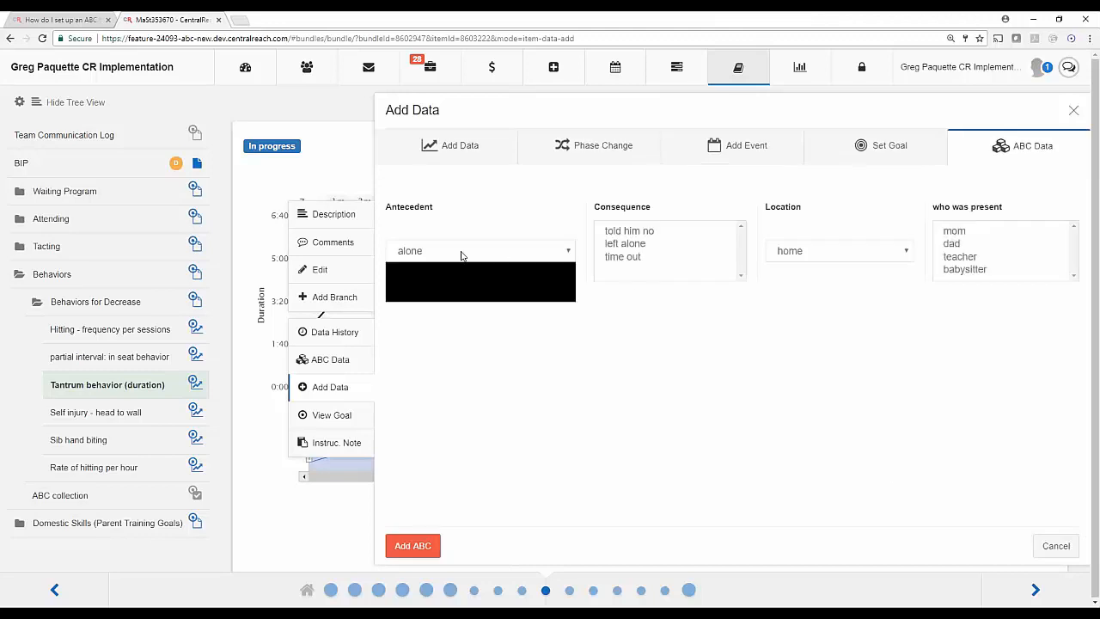
left_click(417, 281)
left_click(625, 244)
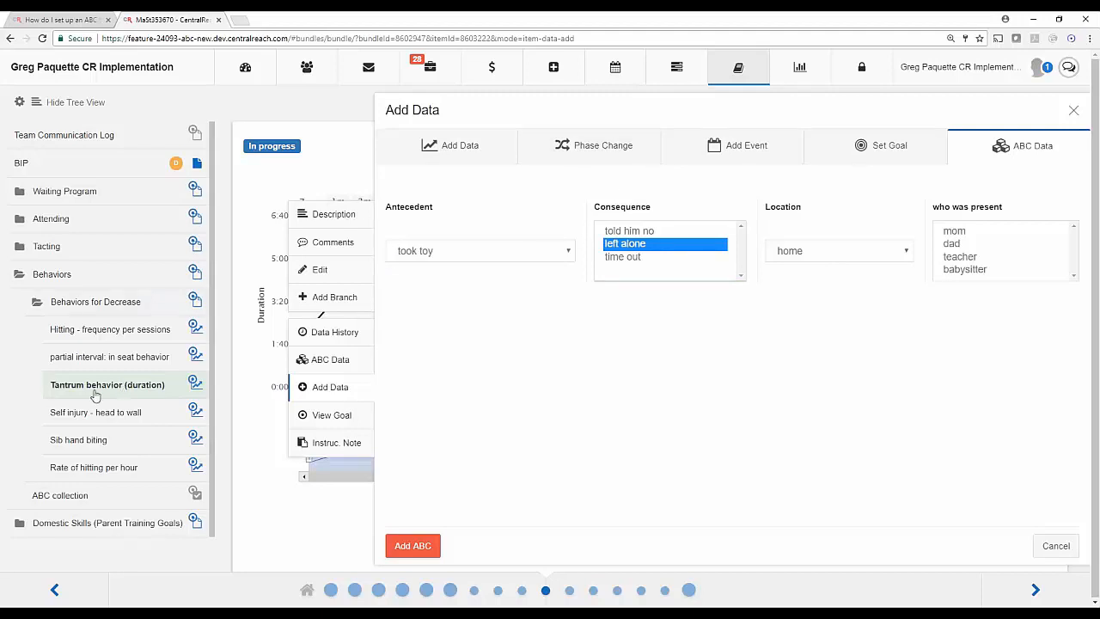
left_click(834, 251)
left_click(800, 278)
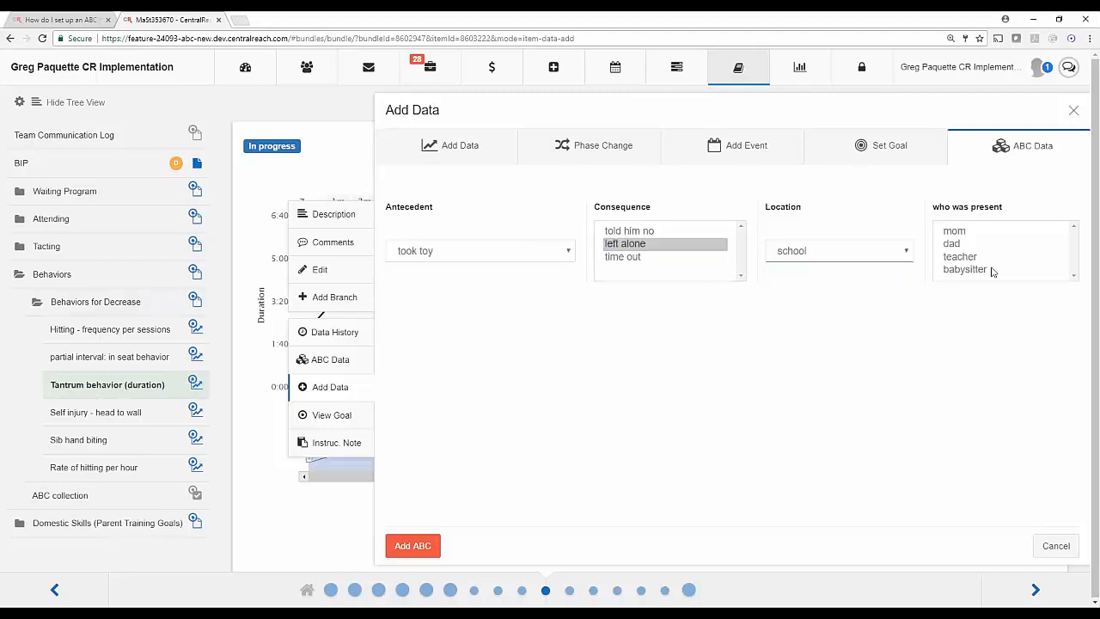
left_click(948, 257)
left_click(432, 551)
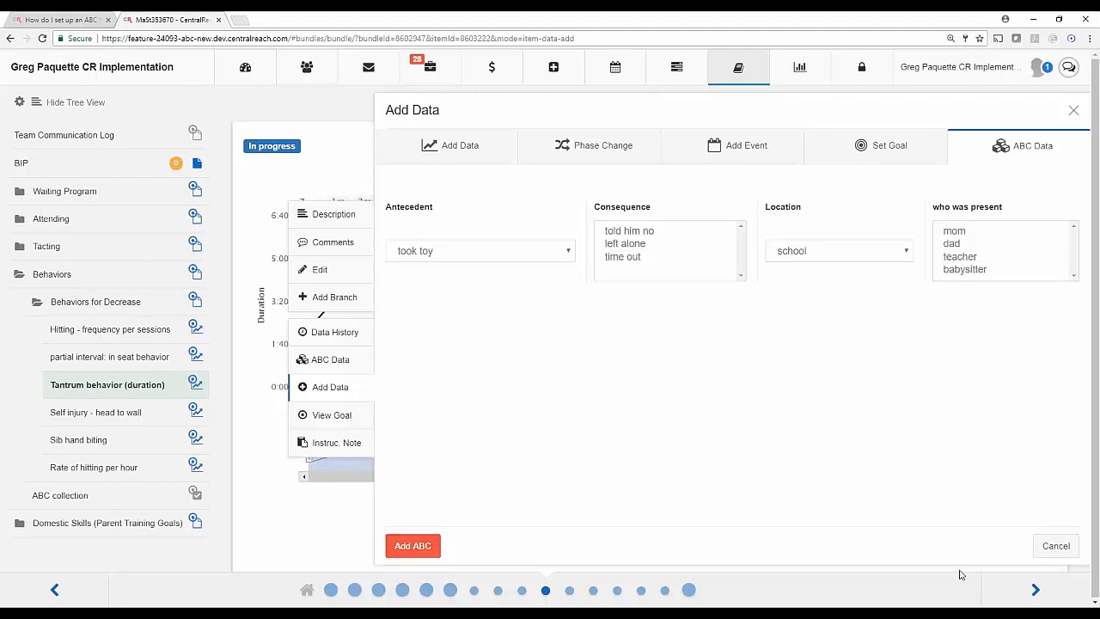
left_click(1053, 555)
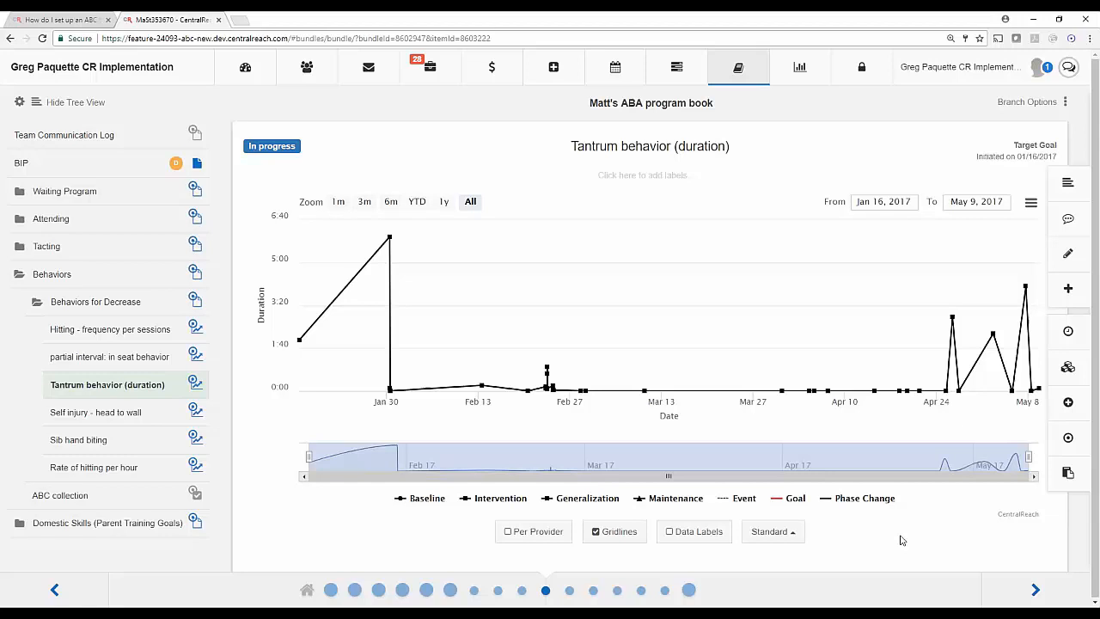
Look over the ABC history and the Add Data options of Tantrum behavior (duration), closing each without changes.
left_click(1066, 368)
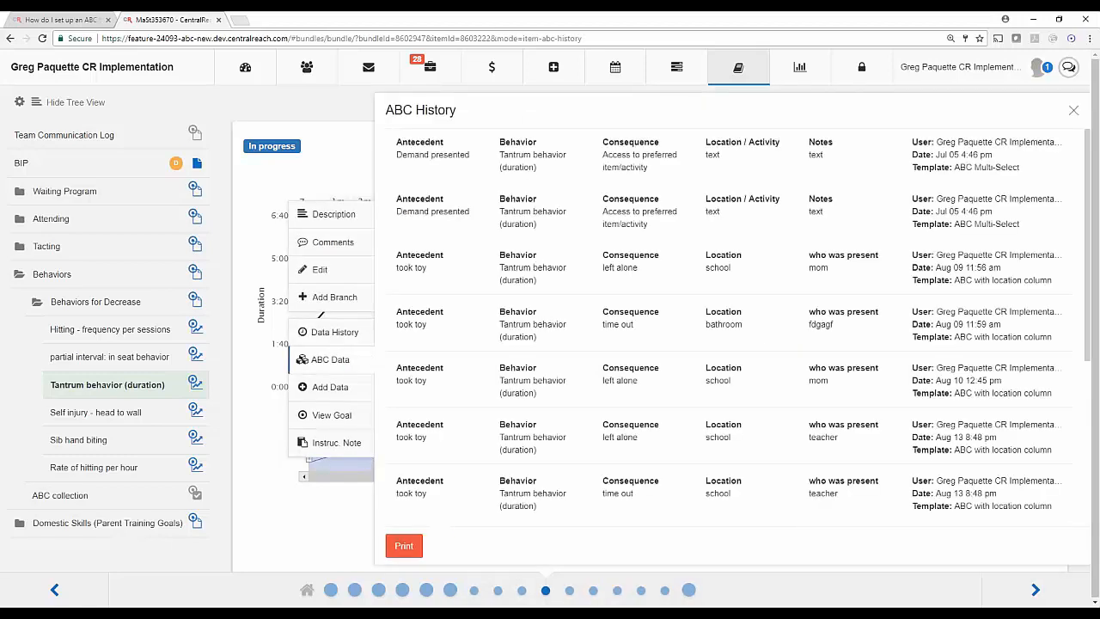
left_click(1072, 120)
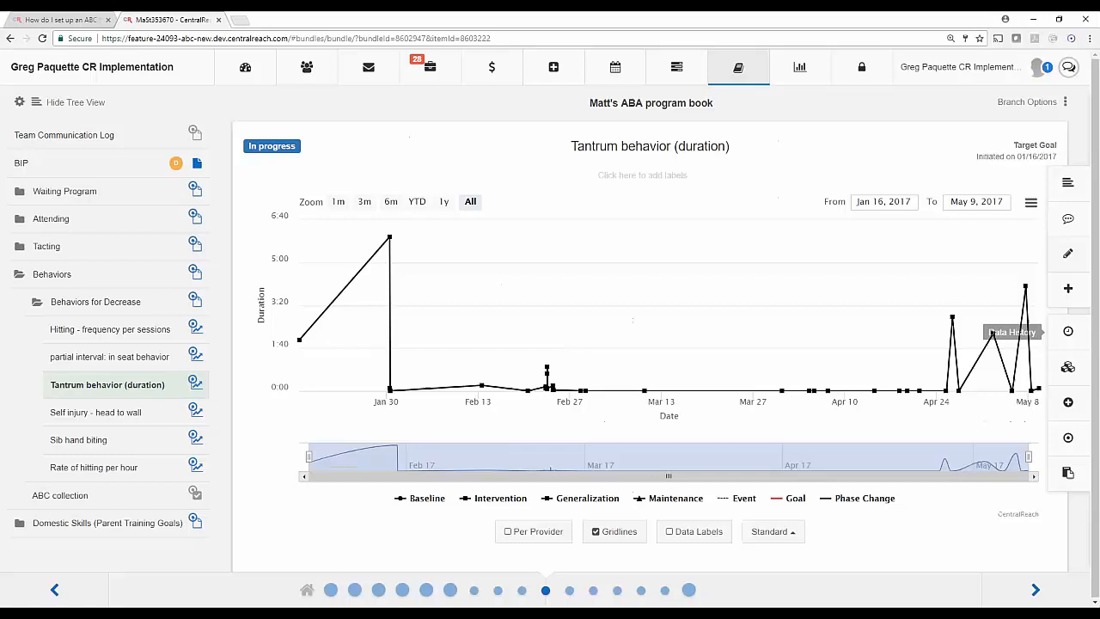
left_click(1068, 401)
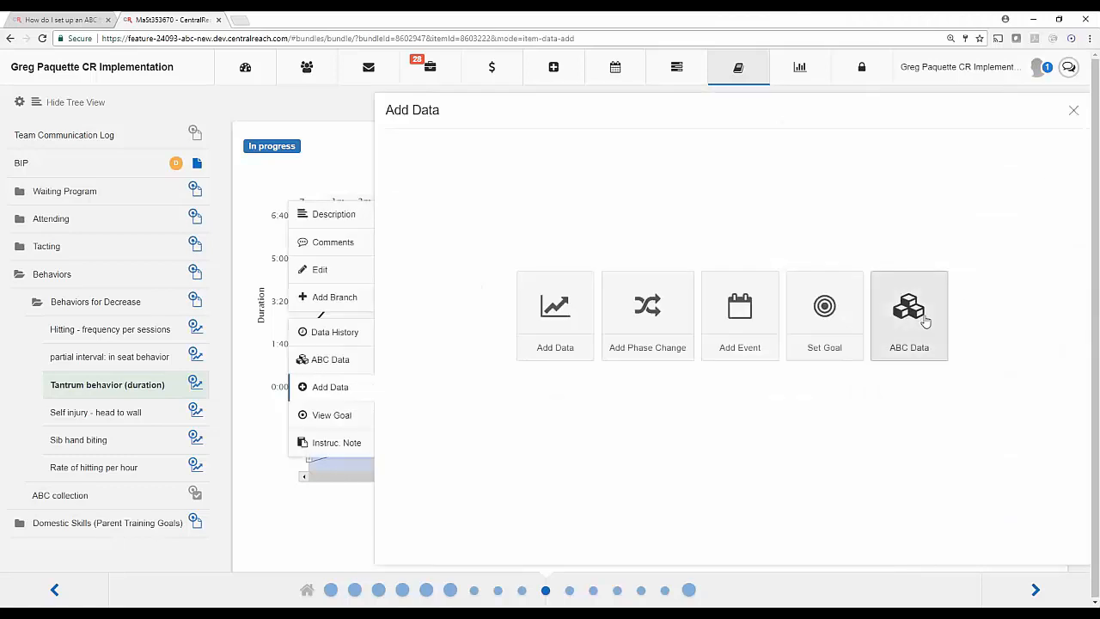
left_click(1074, 111)
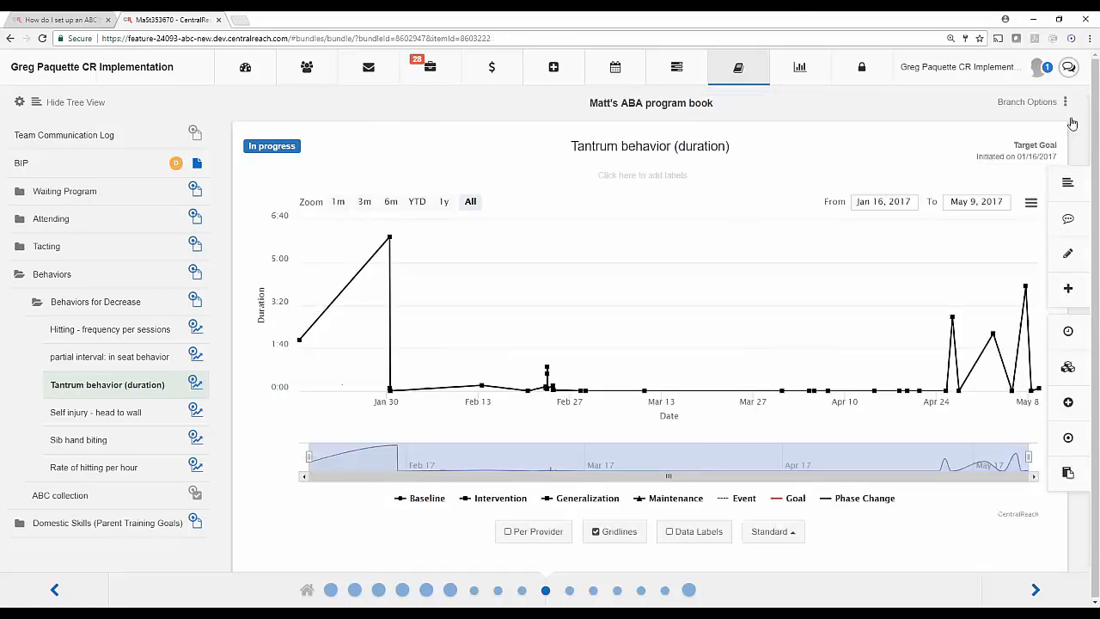
Open the clinical Sessions list in a new browser tab and switch to that tab.
left_click(737, 67)
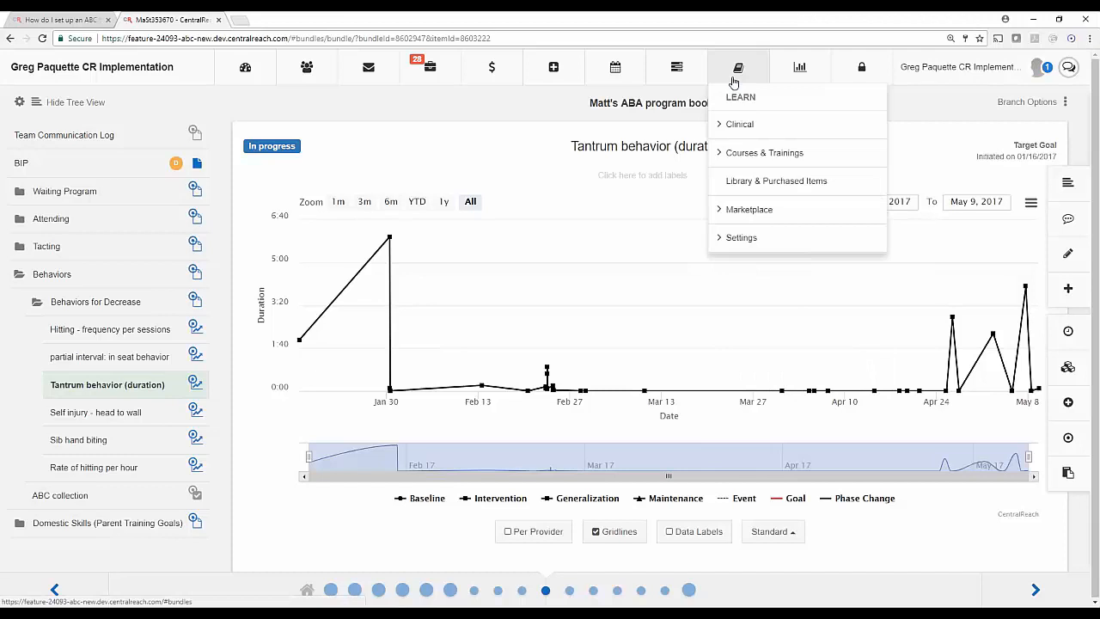
left_click(737, 124)
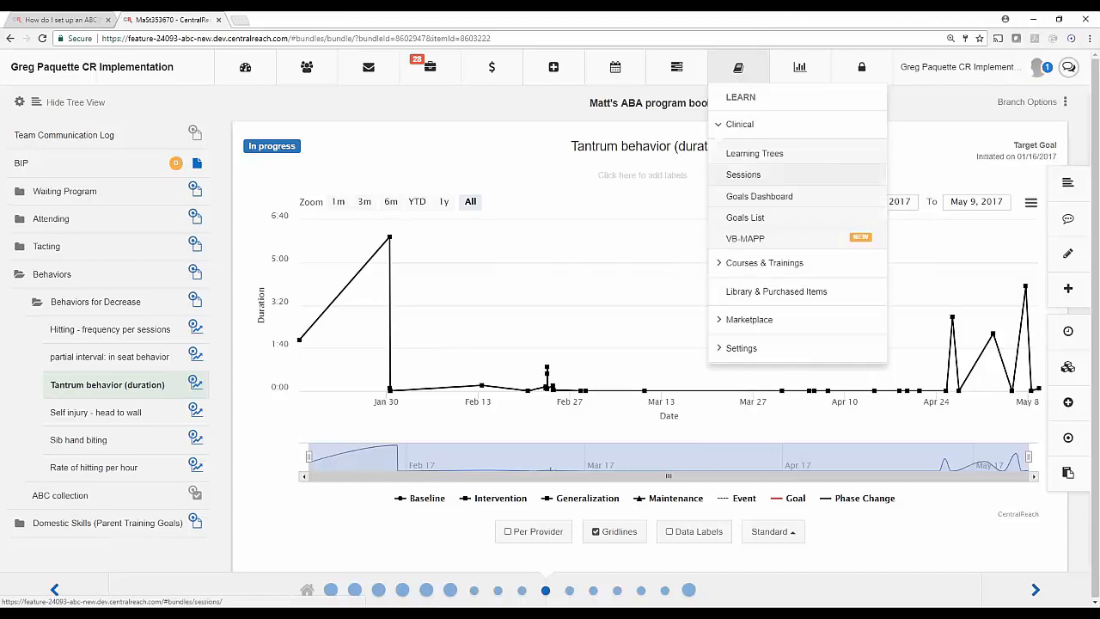
right_click(750, 180)
left_click(779, 191)
left_click(300, 19)
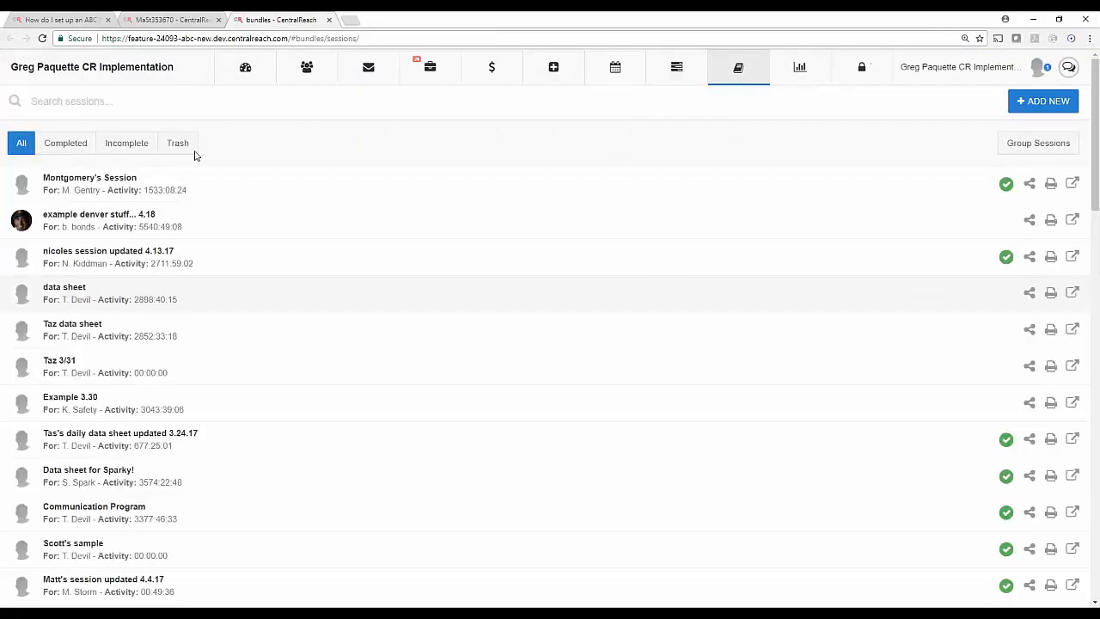
Filter the sessions by the client's name and open the client's session updated 4.4.17.
left_click(129, 102)
type("matt")
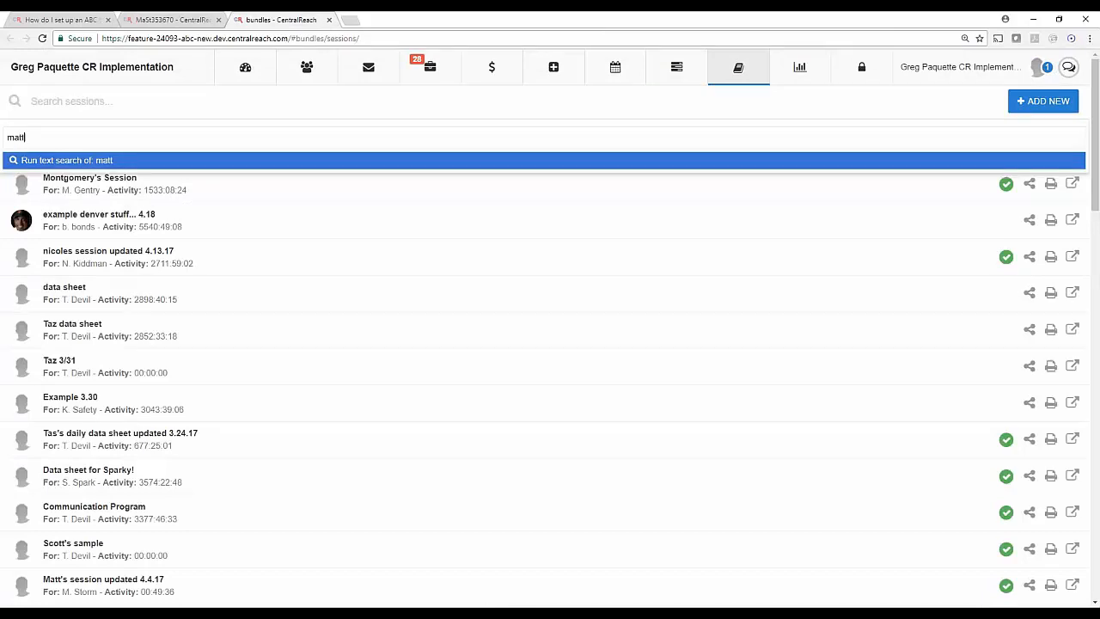
left_click(87, 181)
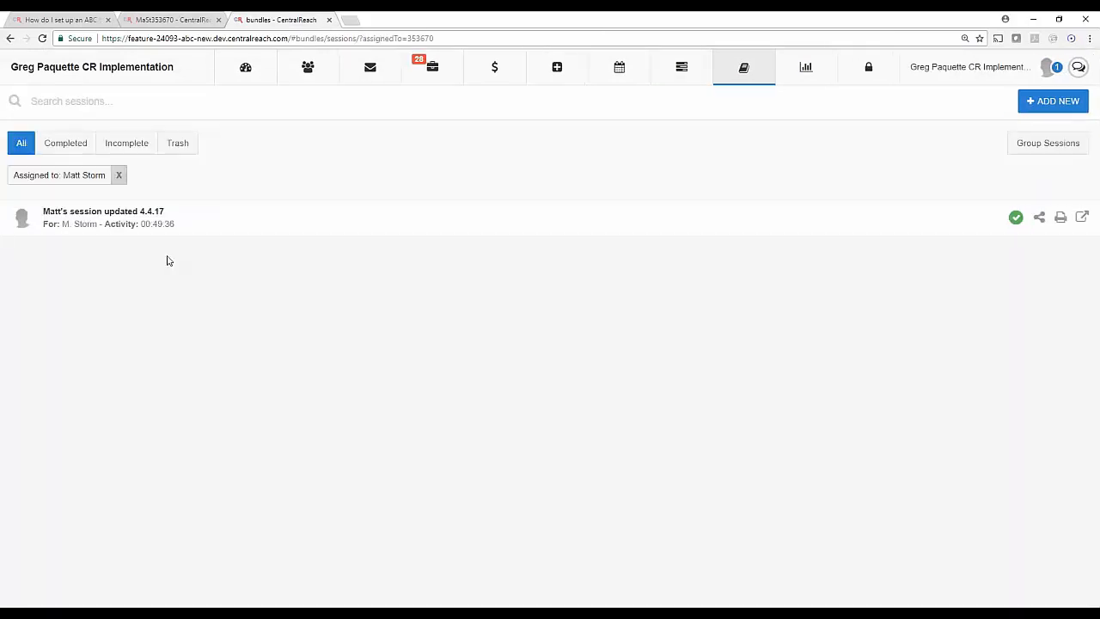
left_click(101, 210)
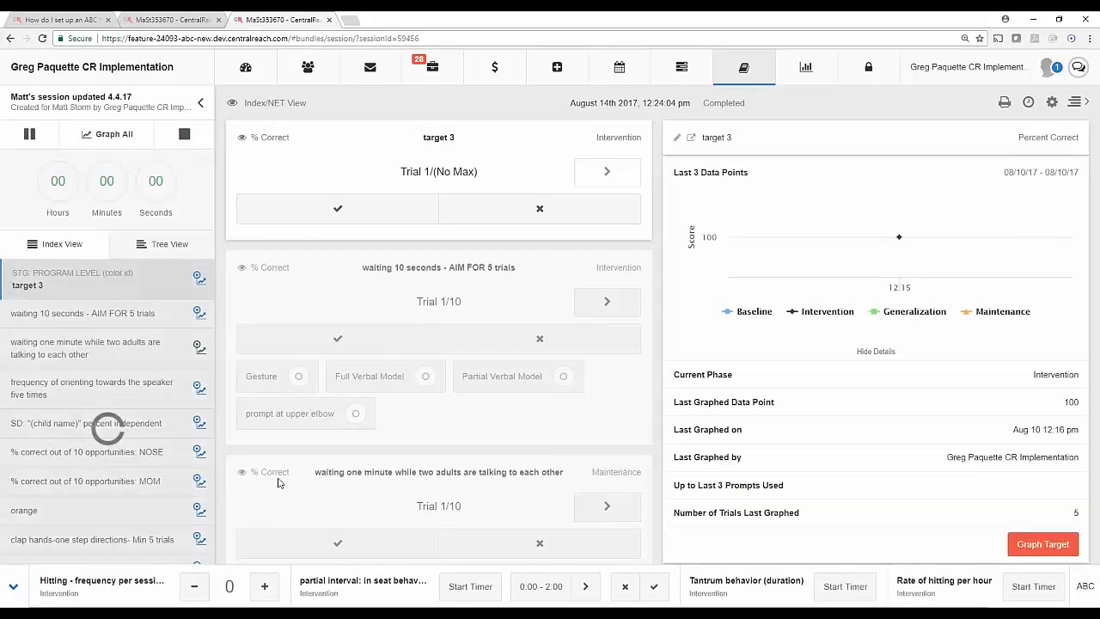
Record three trial responses for the target about waiting one minute while two adults are talking to each other.
scroll(364, 404, "down", 1)
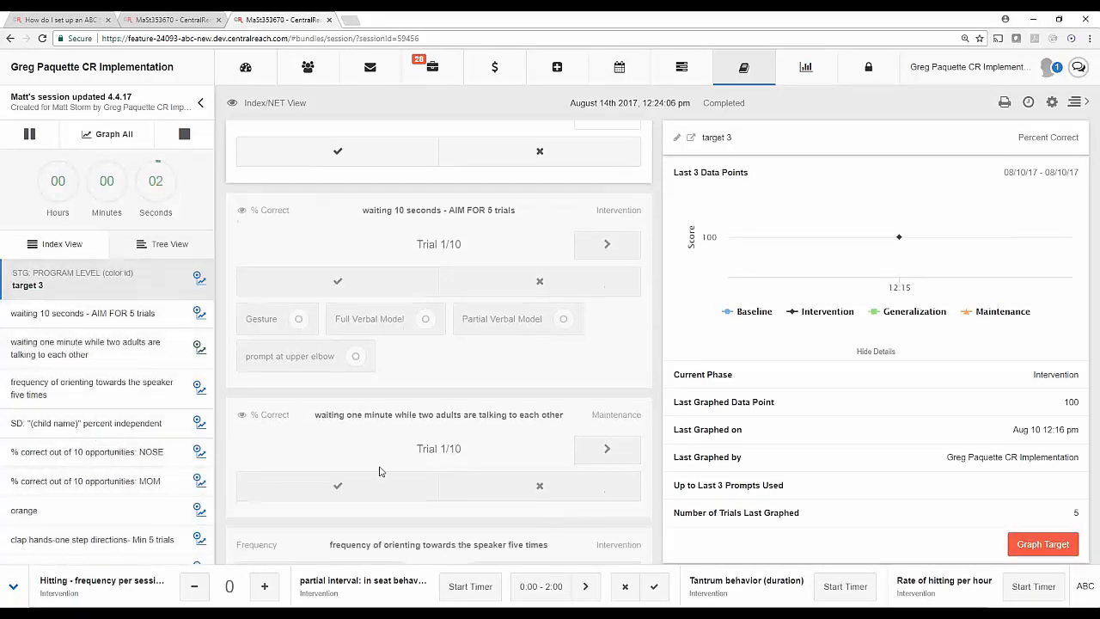
left_click(379, 468)
scroll(369, 501, "down", 1)
left_click(343, 383)
left_click(344, 383)
Raise the frequency count of orienting towards the speaker five times to 4.
scroll(493, 523, "down", 1)
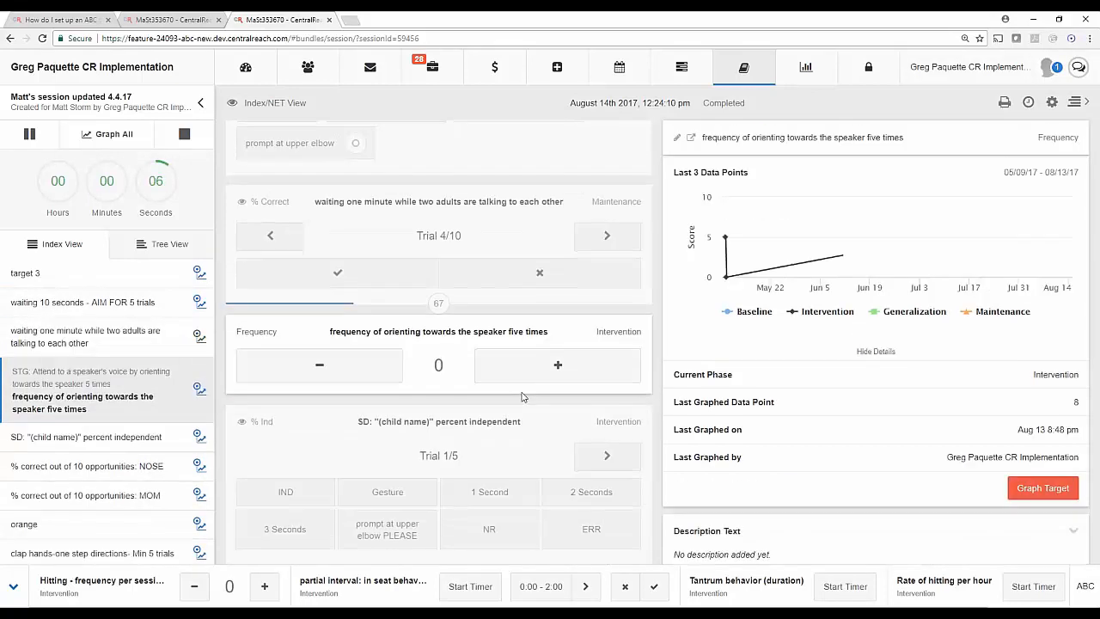
left_click(557, 364)
left_click(558, 364)
left_click(557, 364)
left_click(558, 364)
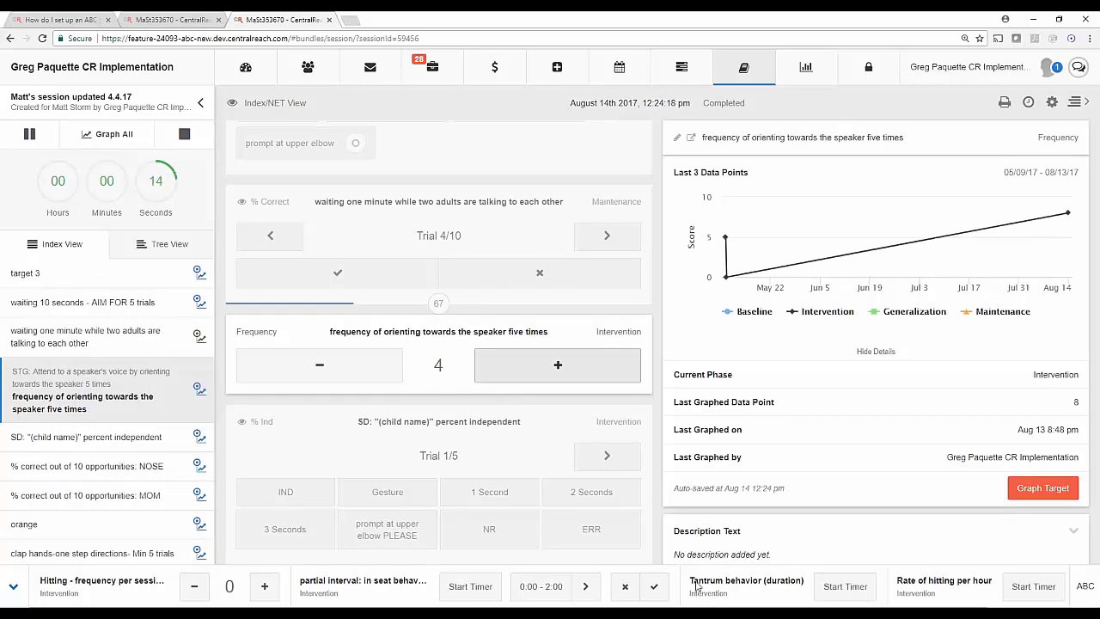
View the ABC Collection behavior chooser from both the pinned behavior bar and the collapsed one, leaving the bar collapsed.
left_click(13, 587)
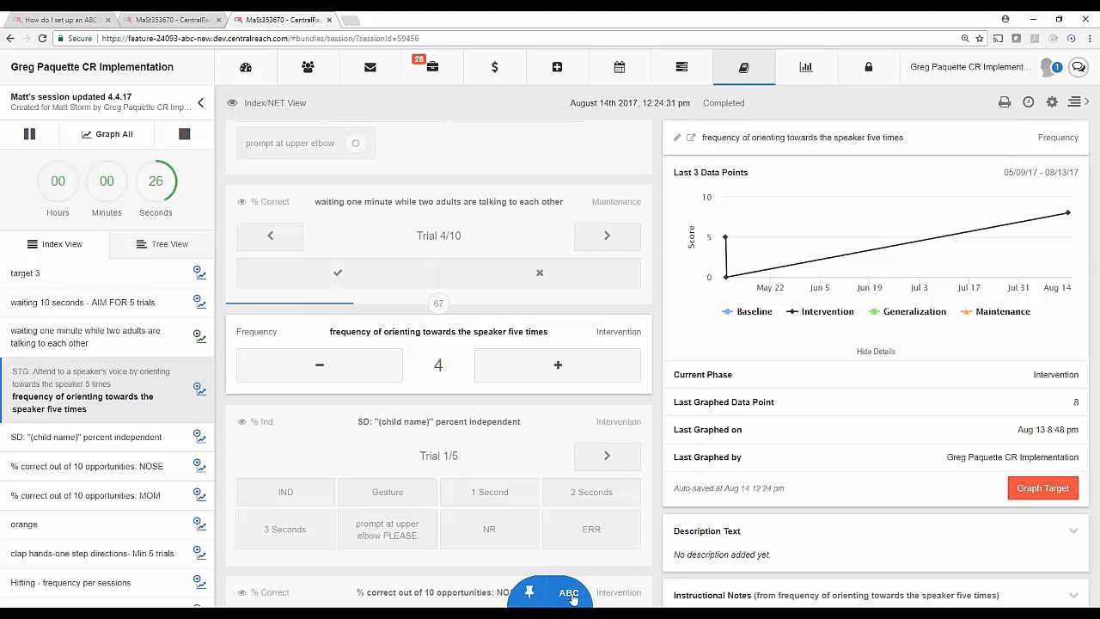
left_click(528, 594)
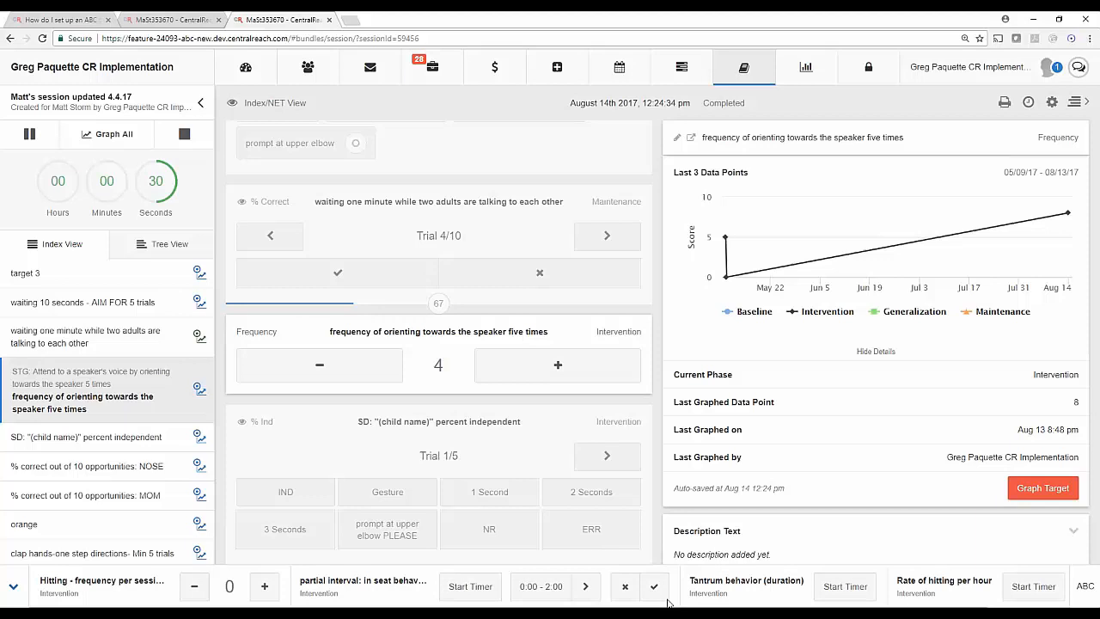
left_click(1085, 588)
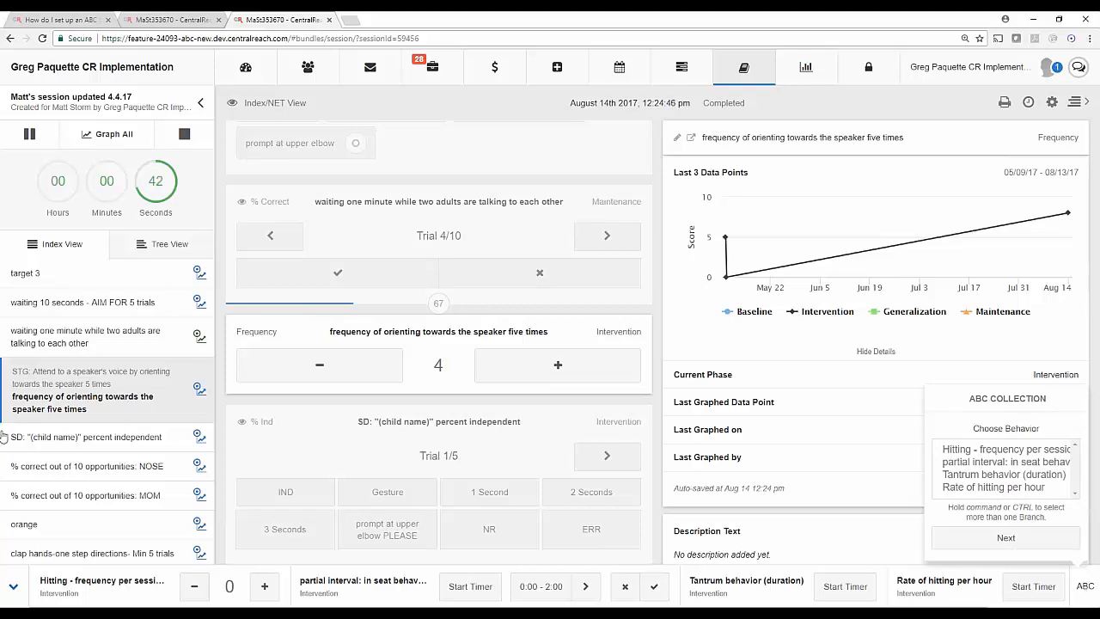
left_click(13, 590)
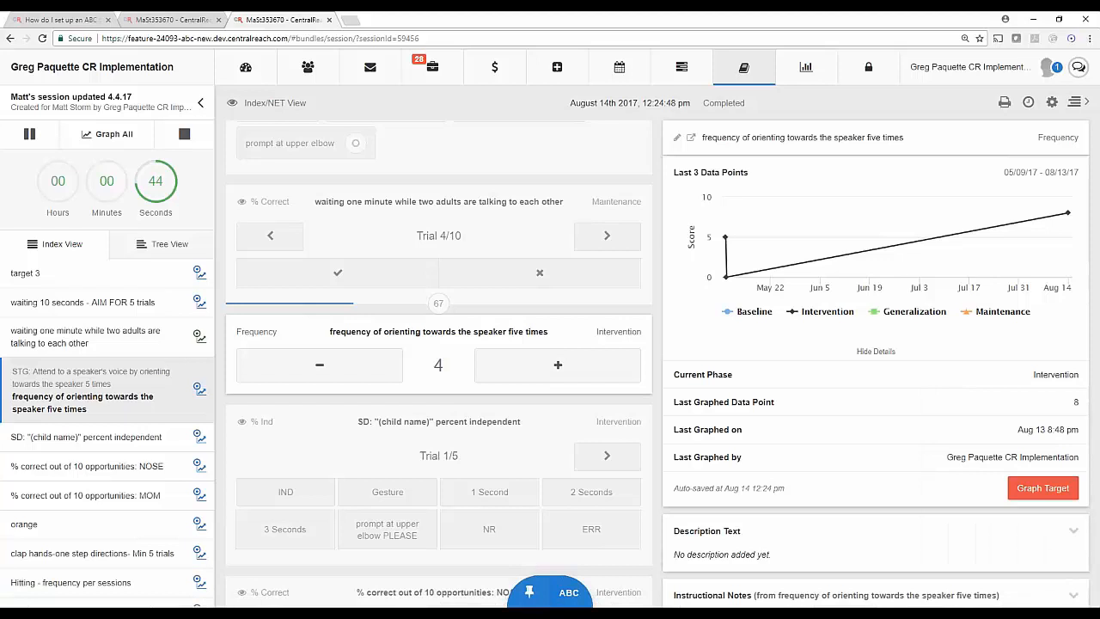
left_click(568, 599)
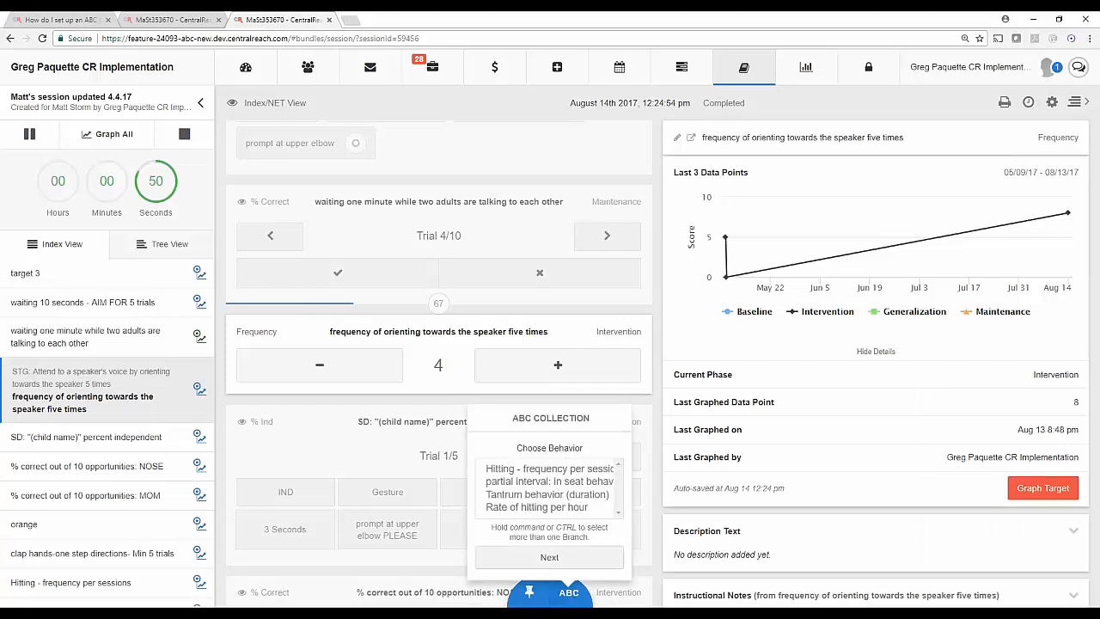
Choose only Tantrum behavior (duration) for ABC collection and proceed to its data entry form.
left_click(536, 497)
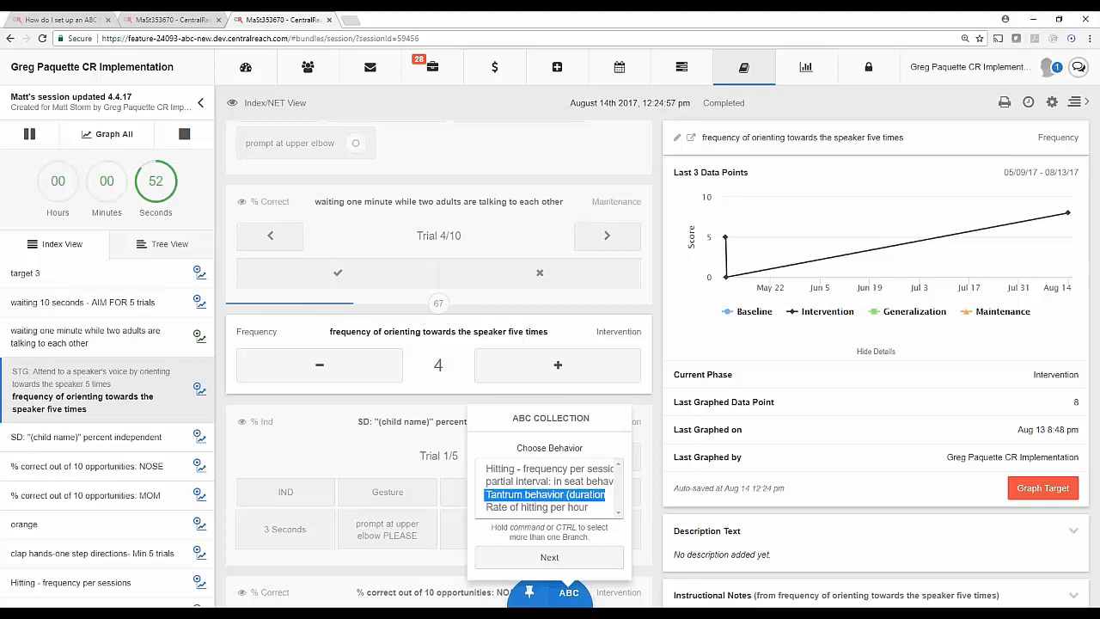
left_click(542, 469, "ctrl")
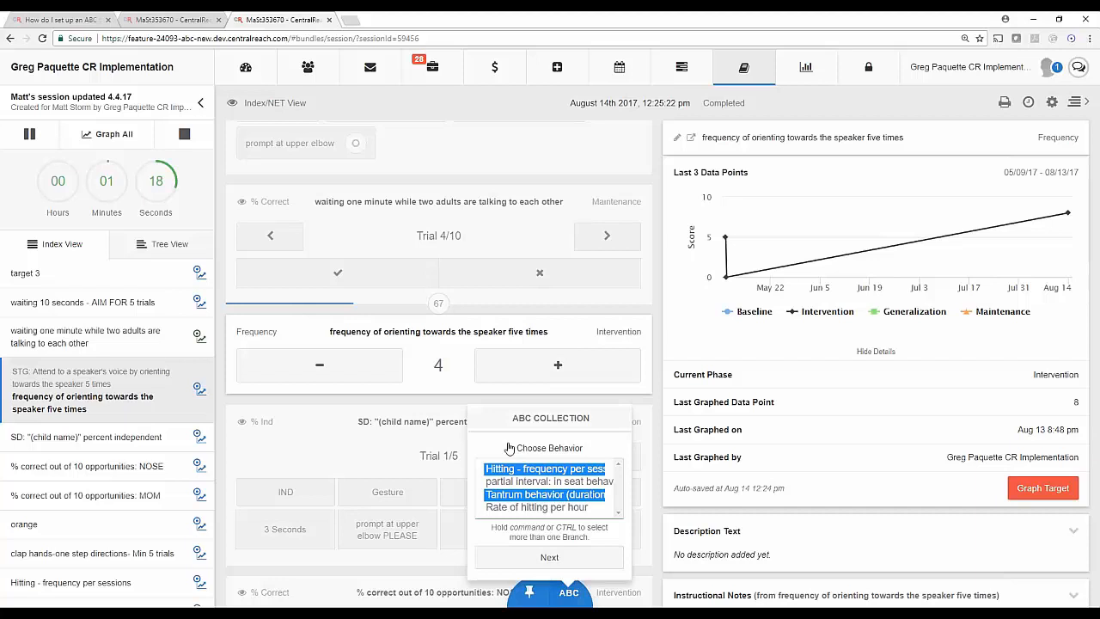
left_click(524, 482)
left_click(525, 494)
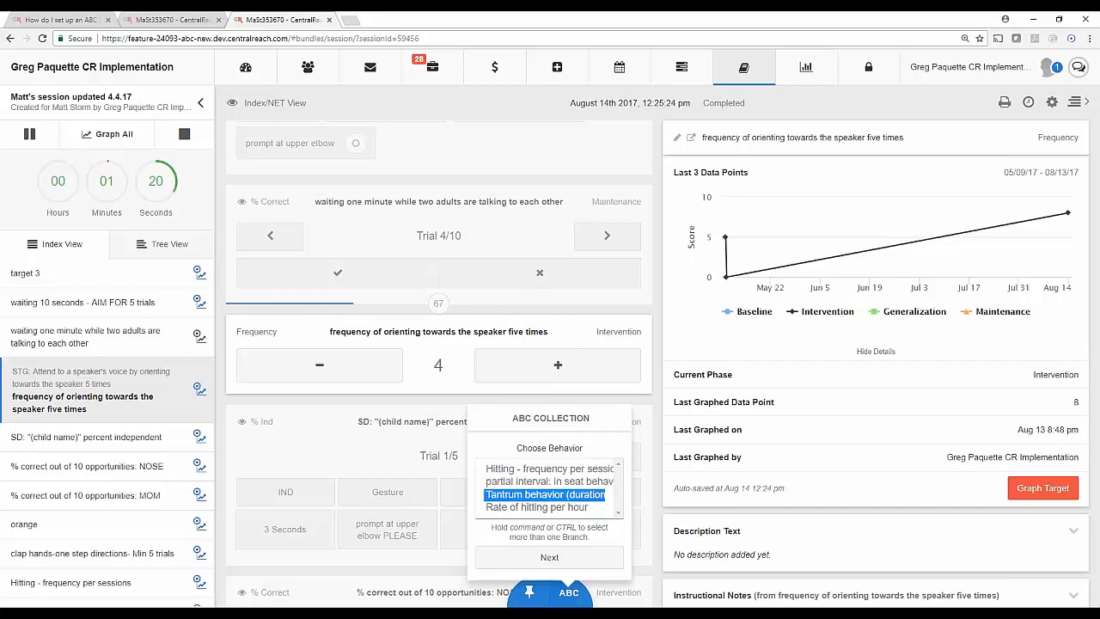
left_click(550, 560)
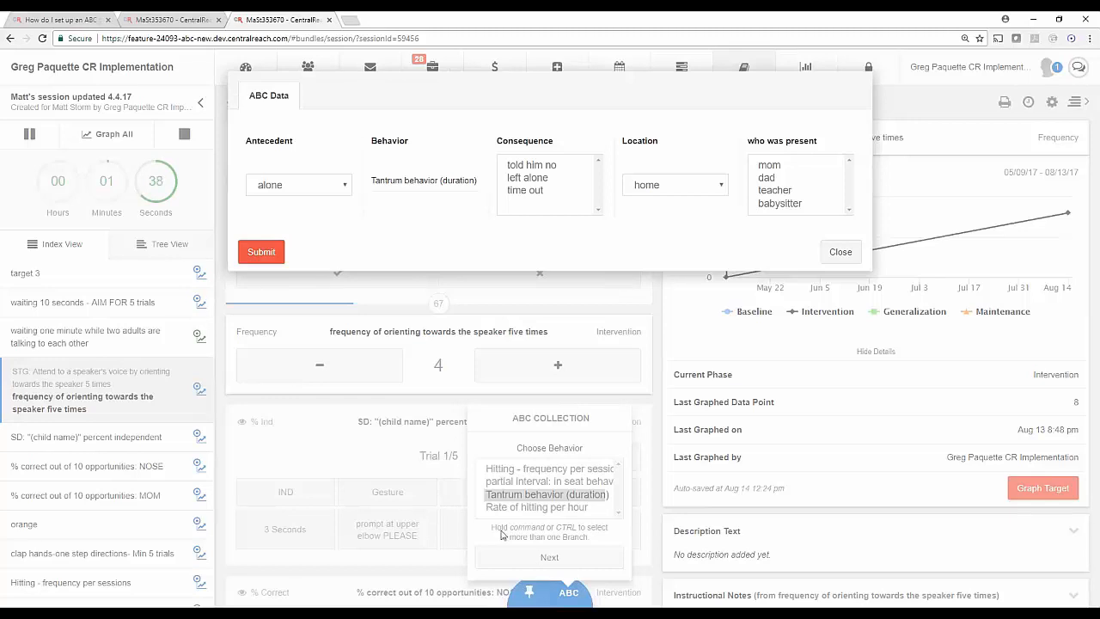
Submit an ABC record with antecedent presented demand, consequence left alone, location bathroom and teacher as who was present.
left_click(308, 191)
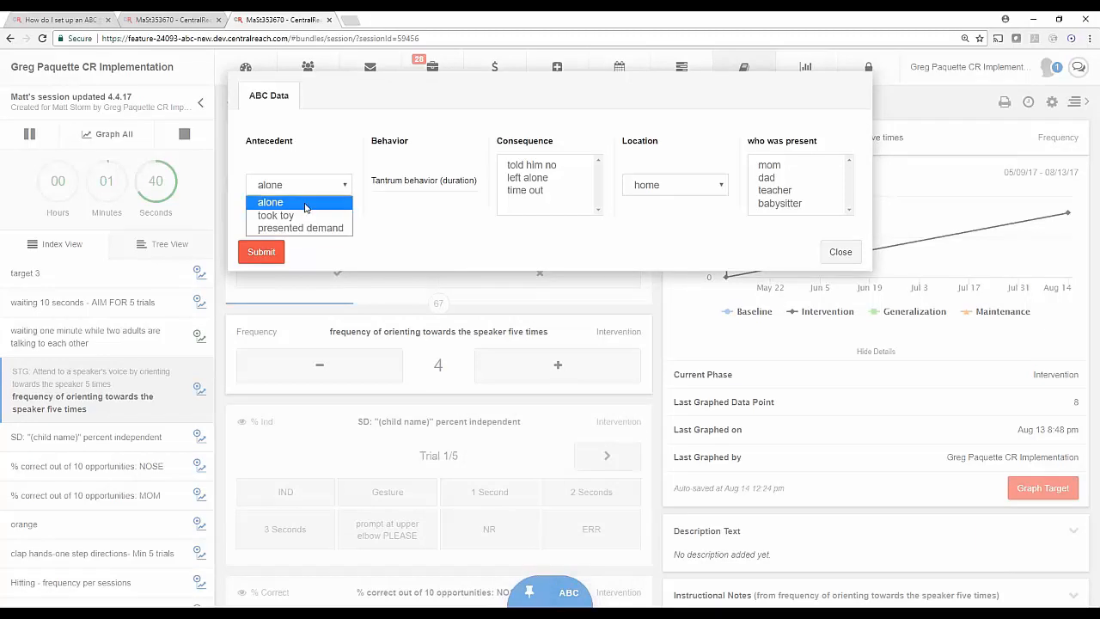
left_click(290, 229)
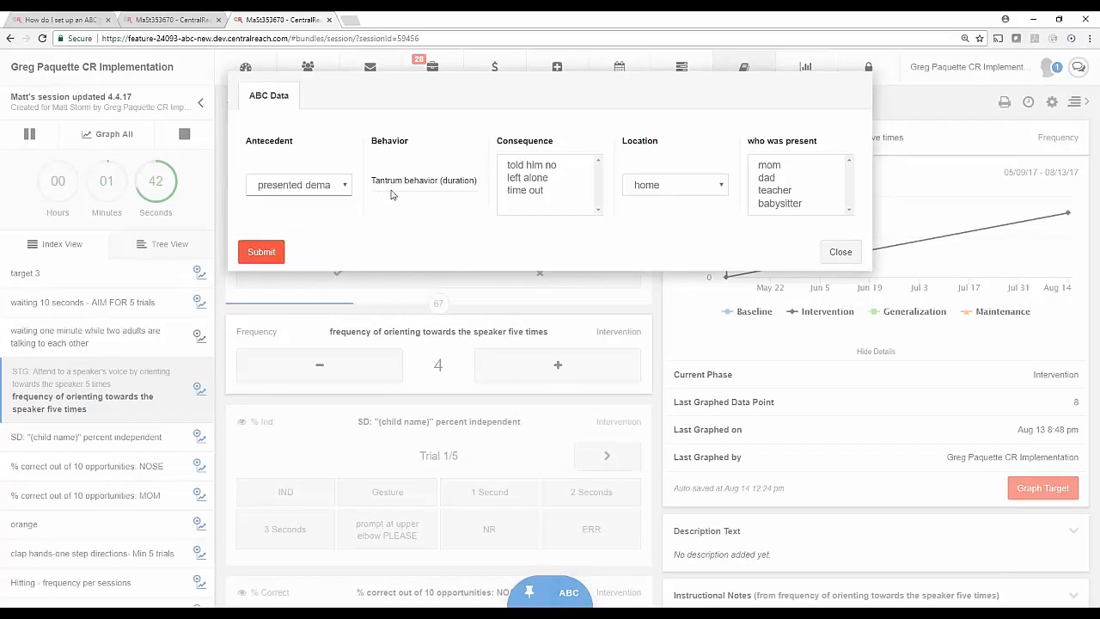
left_click(527, 179)
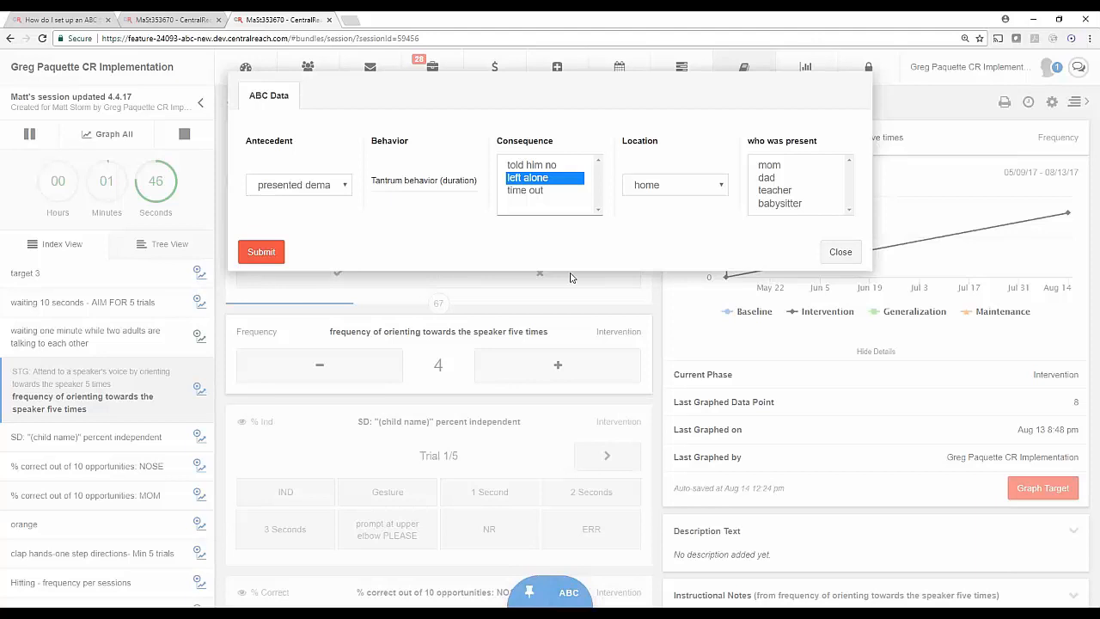
left_click(678, 187)
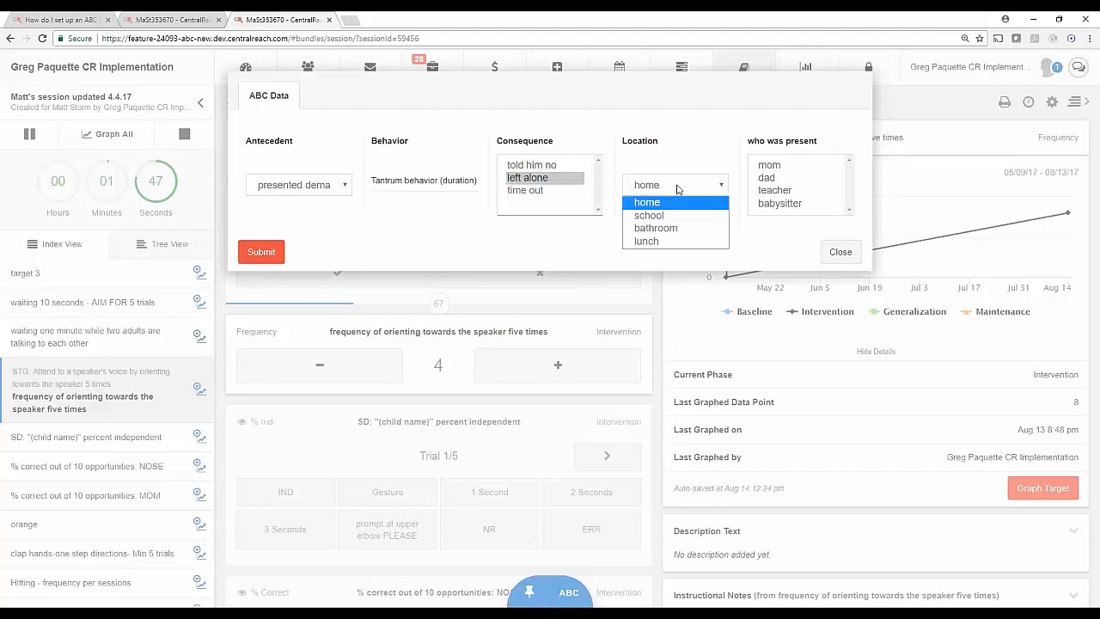
left_click(655, 227)
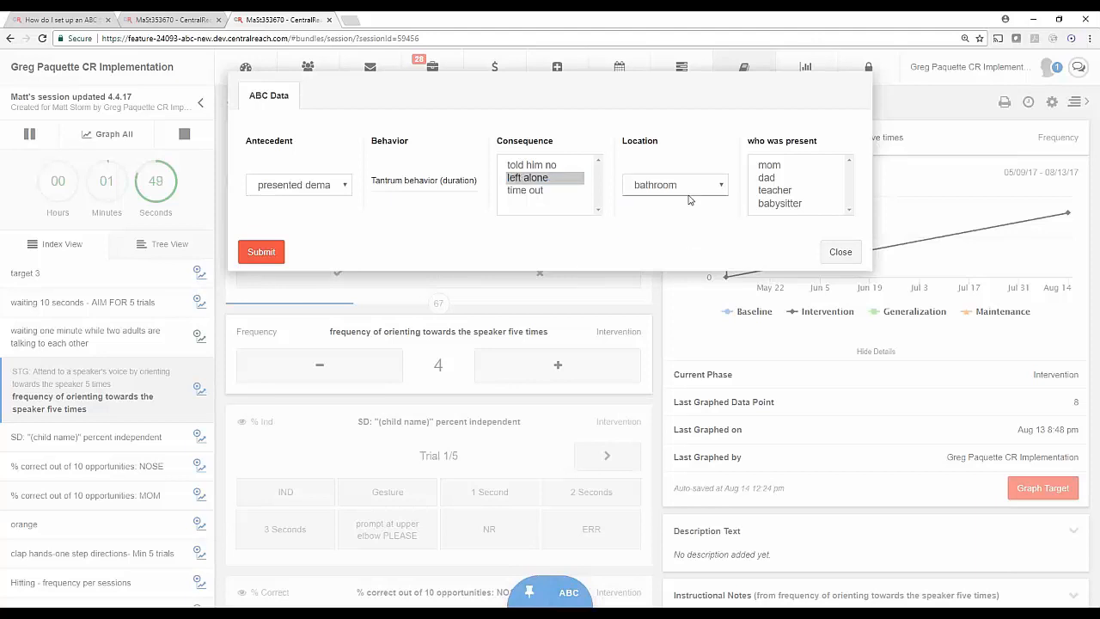
left_click(776, 191)
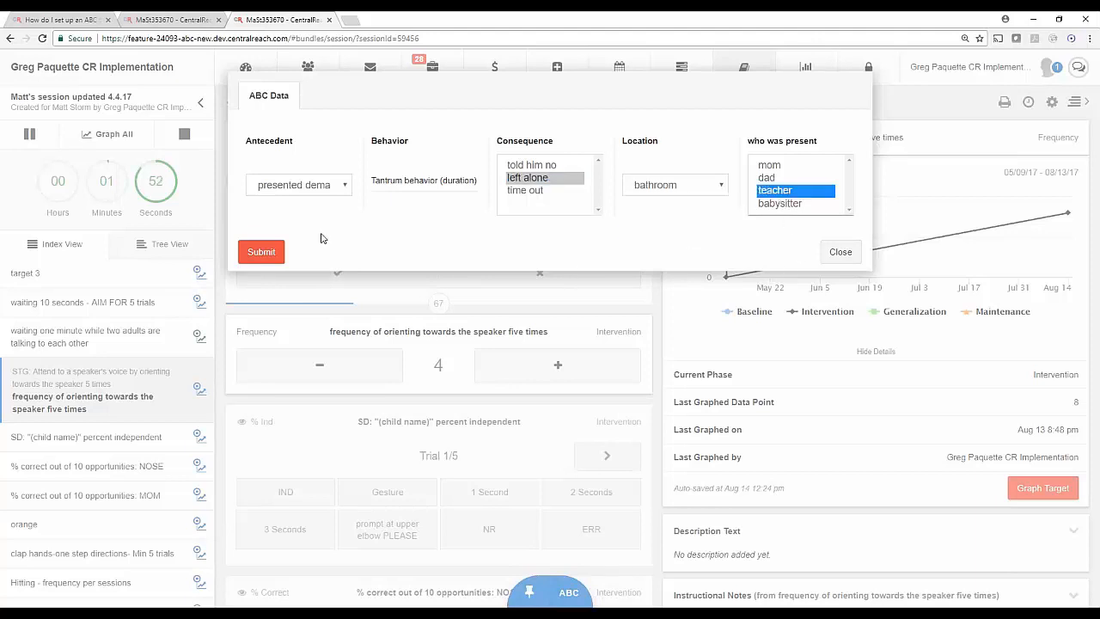
left_click(262, 252)
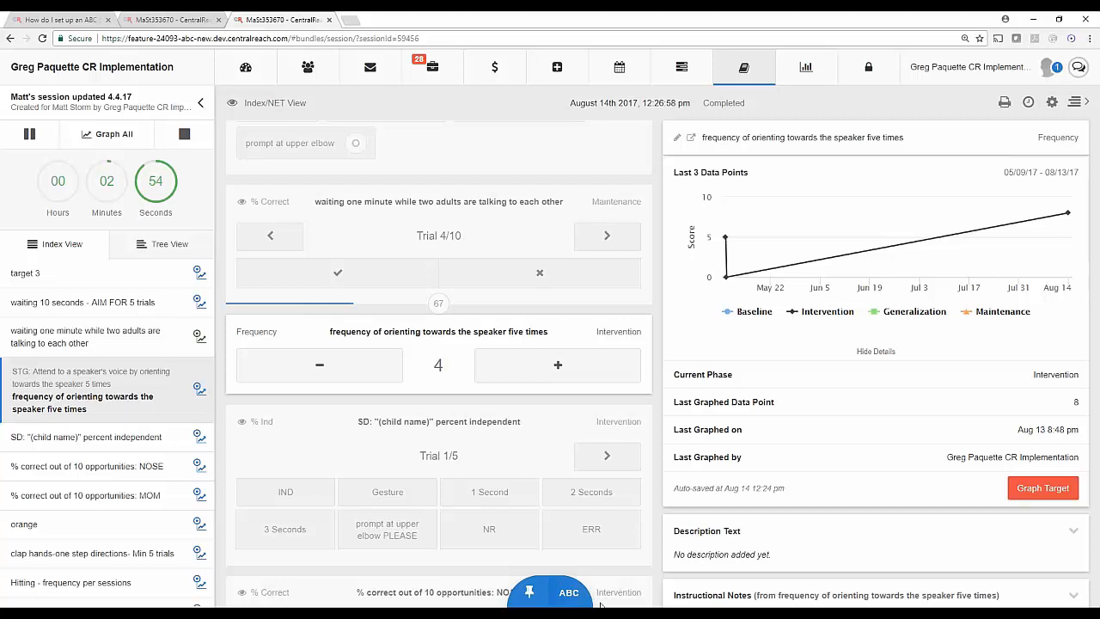
Pin the behavior bar open and time Tantrum behavior (duration) for about 21 seconds.
left_click(530, 592)
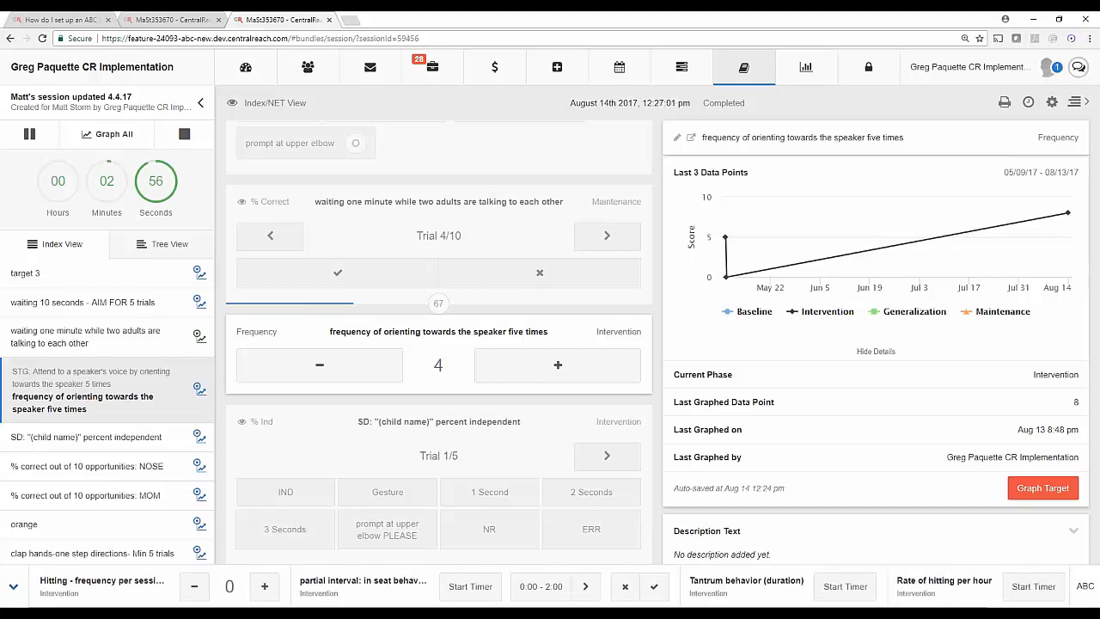
left_click(756, 591)
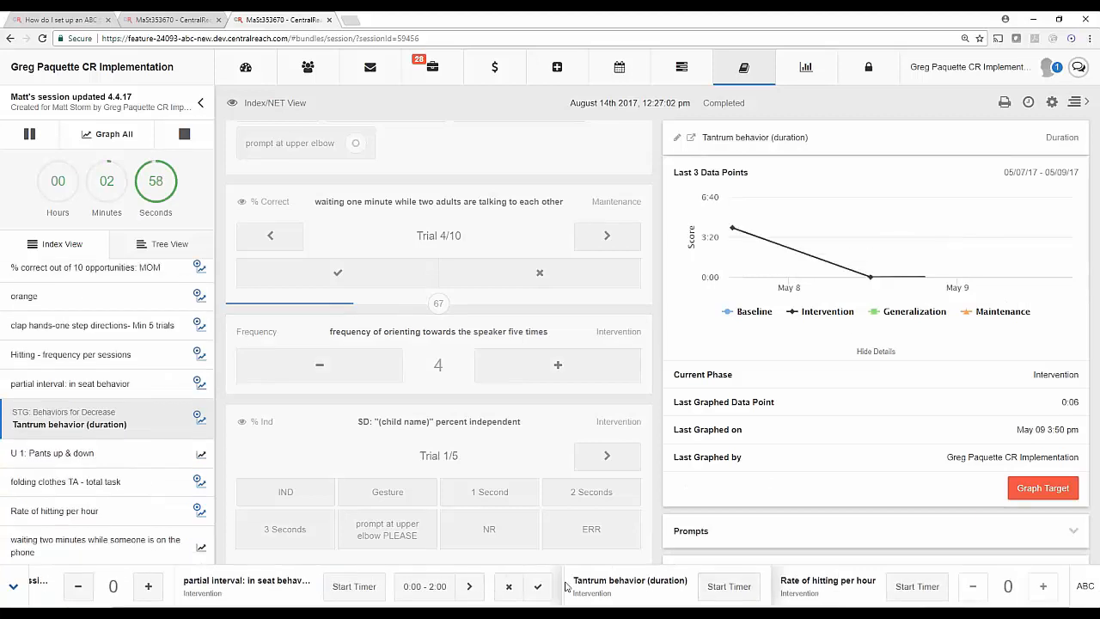
left_click(729, 587)
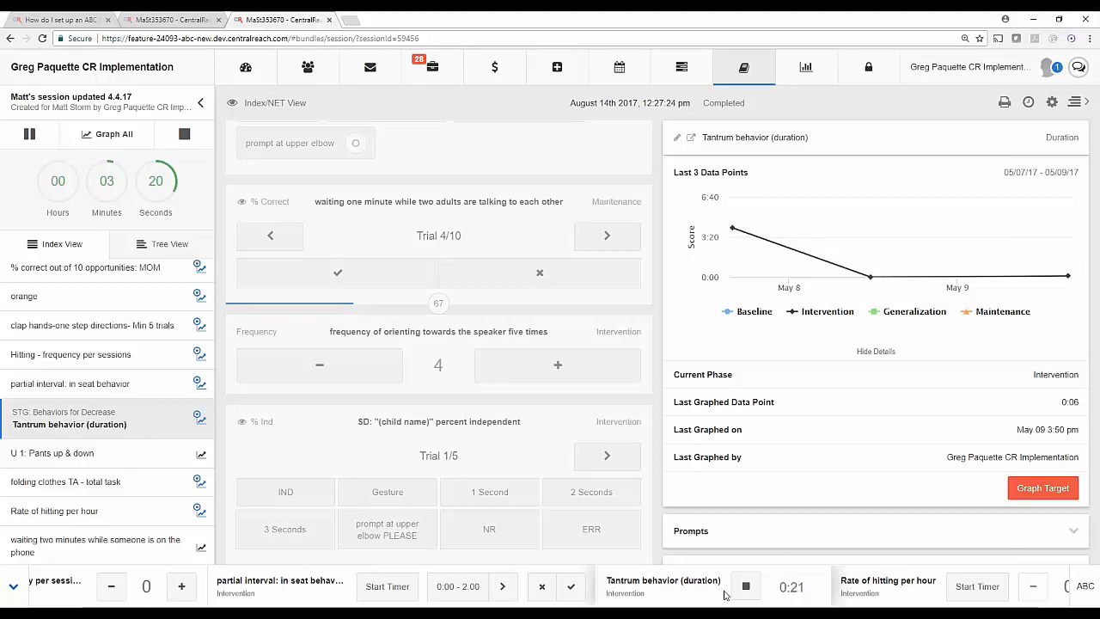
left_click(746, 586)
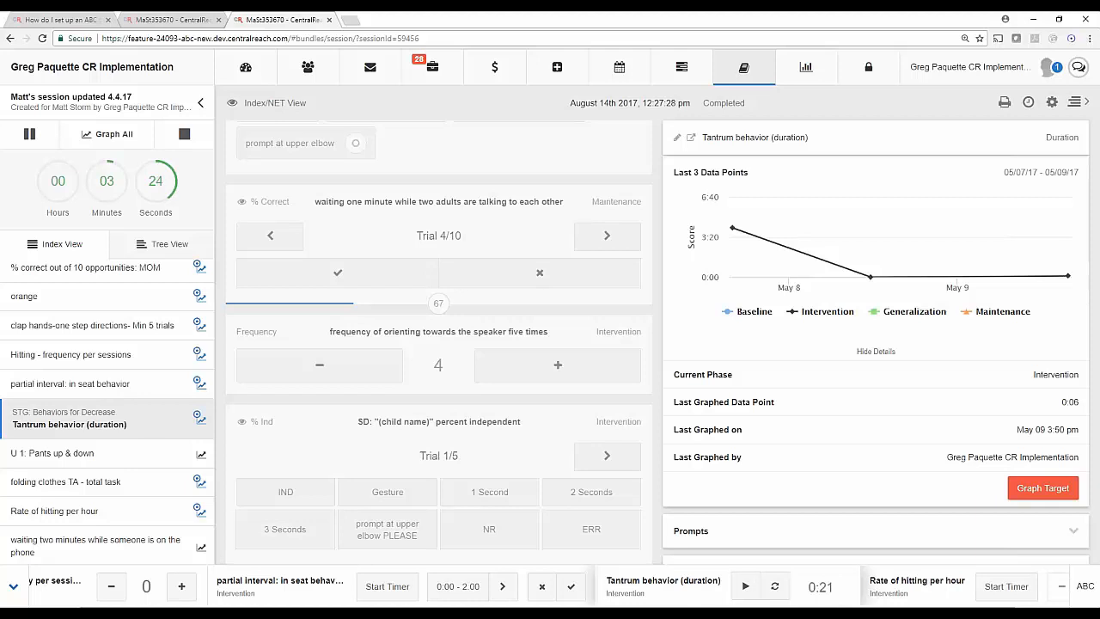
Raise the count of Hitting - frequency per sessions to 7 in the behavior bar.
left_click(203, 592)
left_click(265, 587)
left_click(264, 586)
left_click(264, 586)
left_click(265, 586)
left_click(265, 586)
left_click(265, 586)
left_click(264, 586)
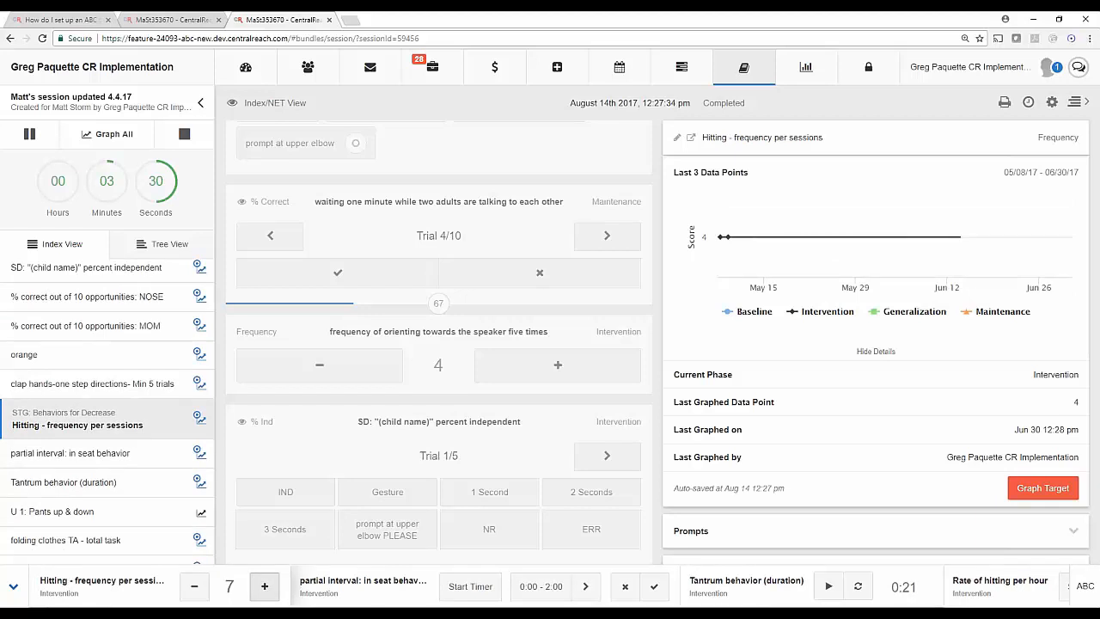
Select Hitting - frequency per sessions in the ABC Collection chooser without proceeding, and end the running session.
left_click(1082, 589)
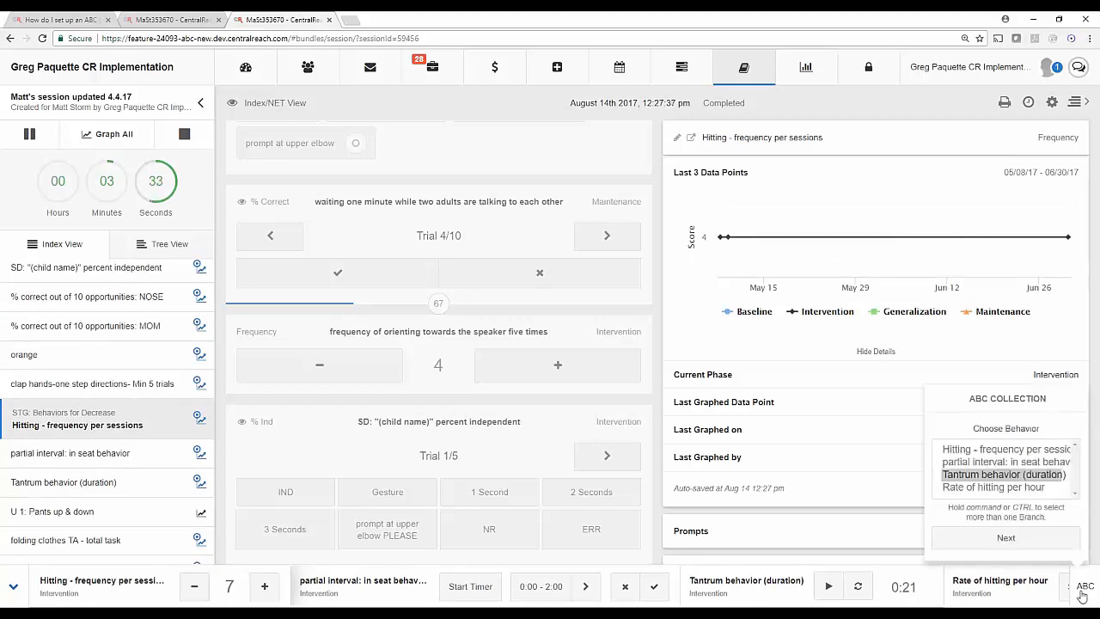
left_click(1005, 450)
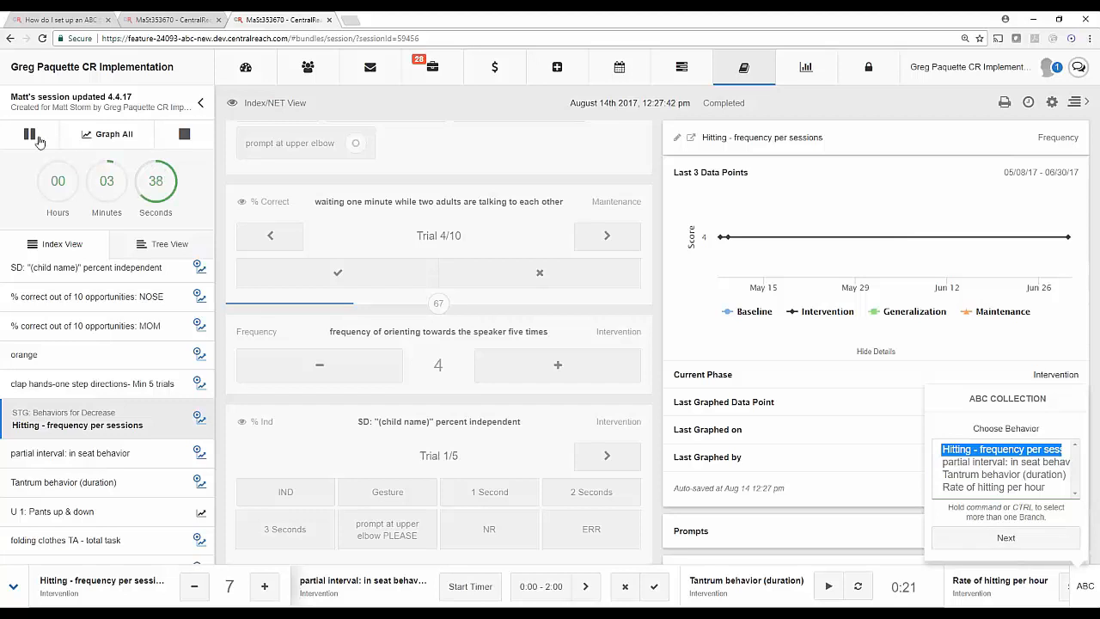
left_click(178, 141)
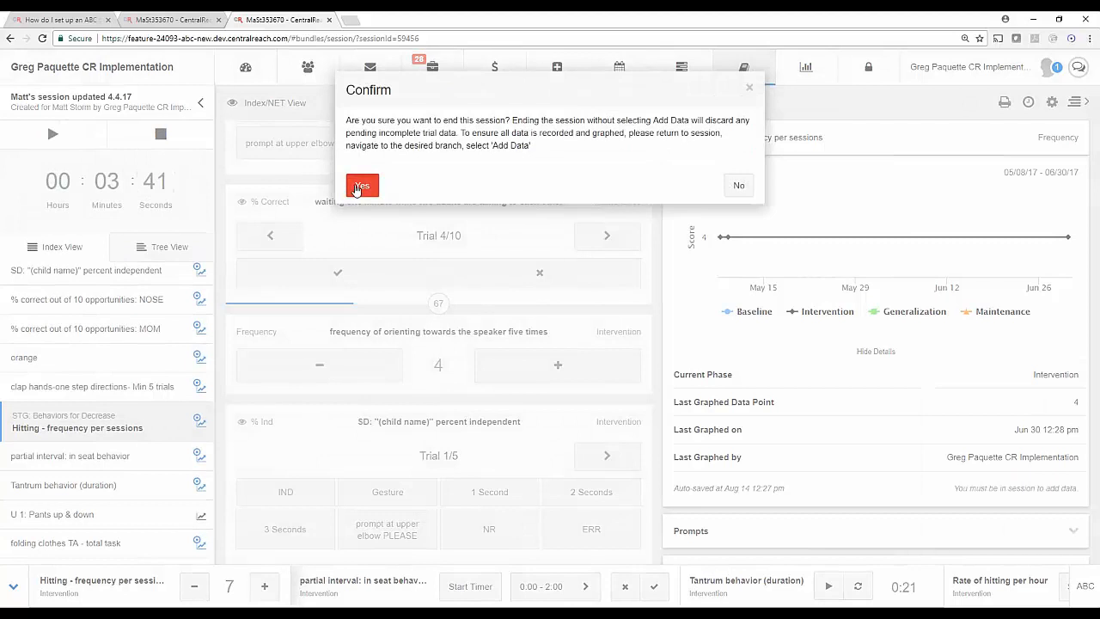
left_click(362, 183)
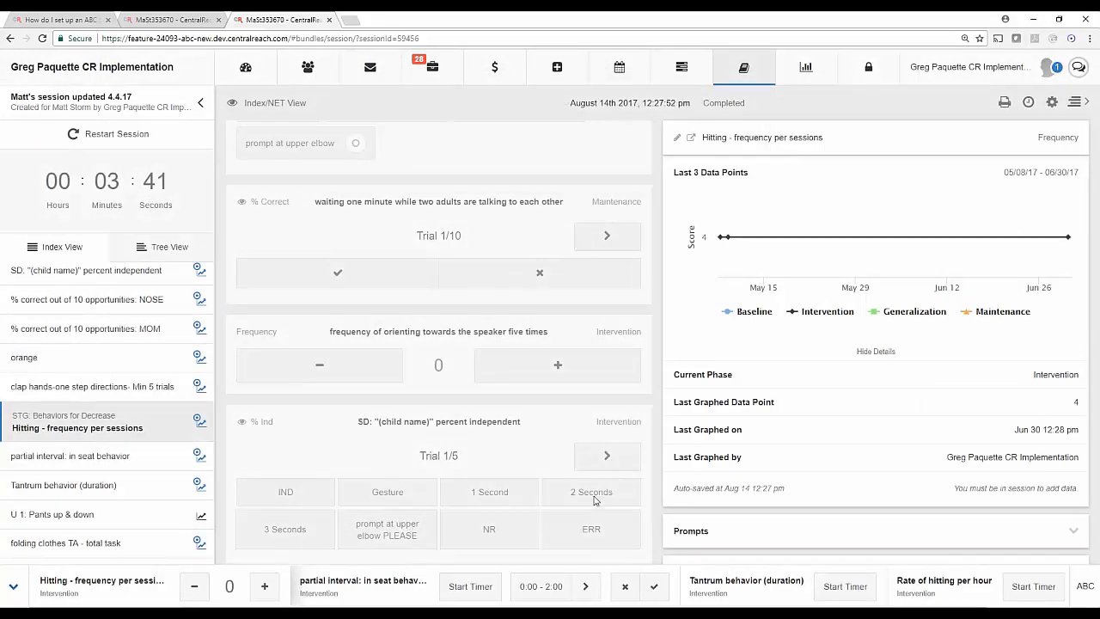
Expand the latest session in the session summary and load its ABC history.
left_click(1029, 104)
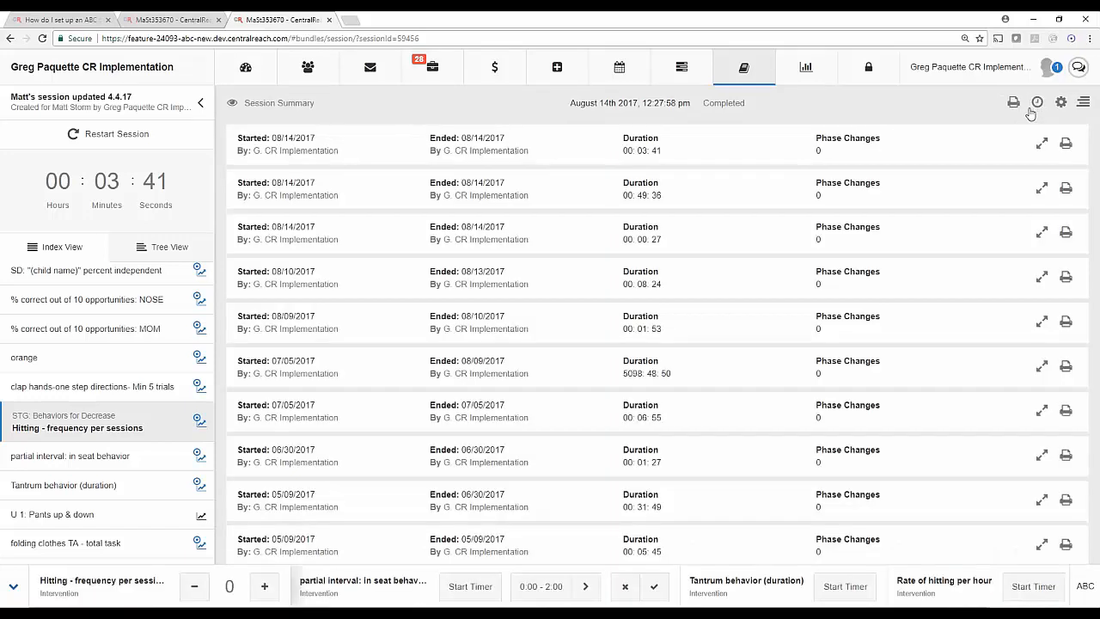
left_click(1042, 149)
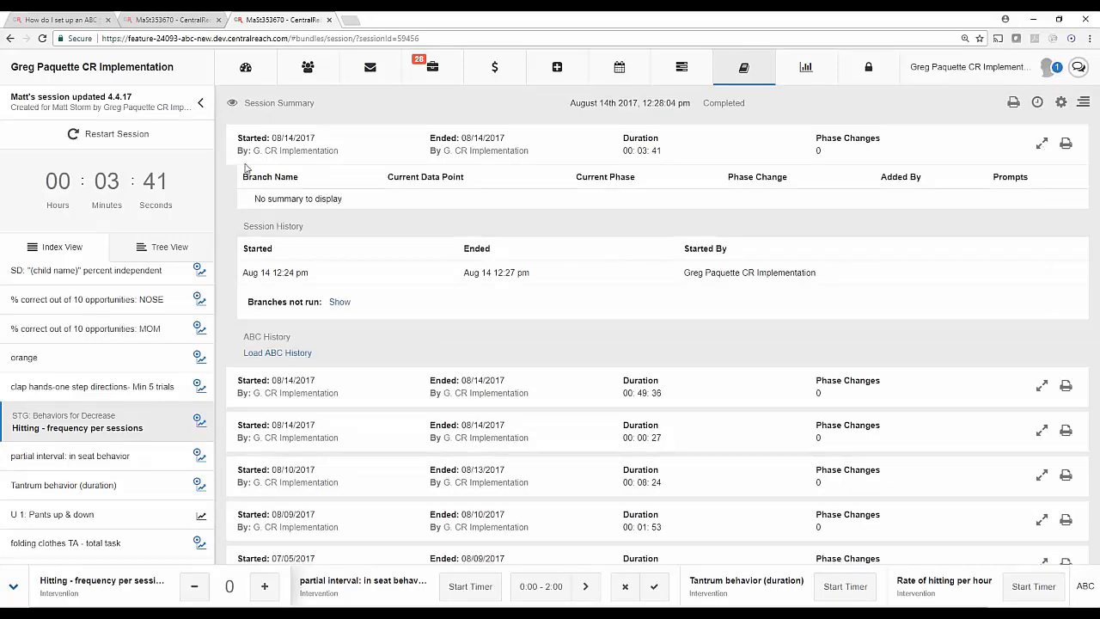
left_click_drag(239, 134, 429, 232)
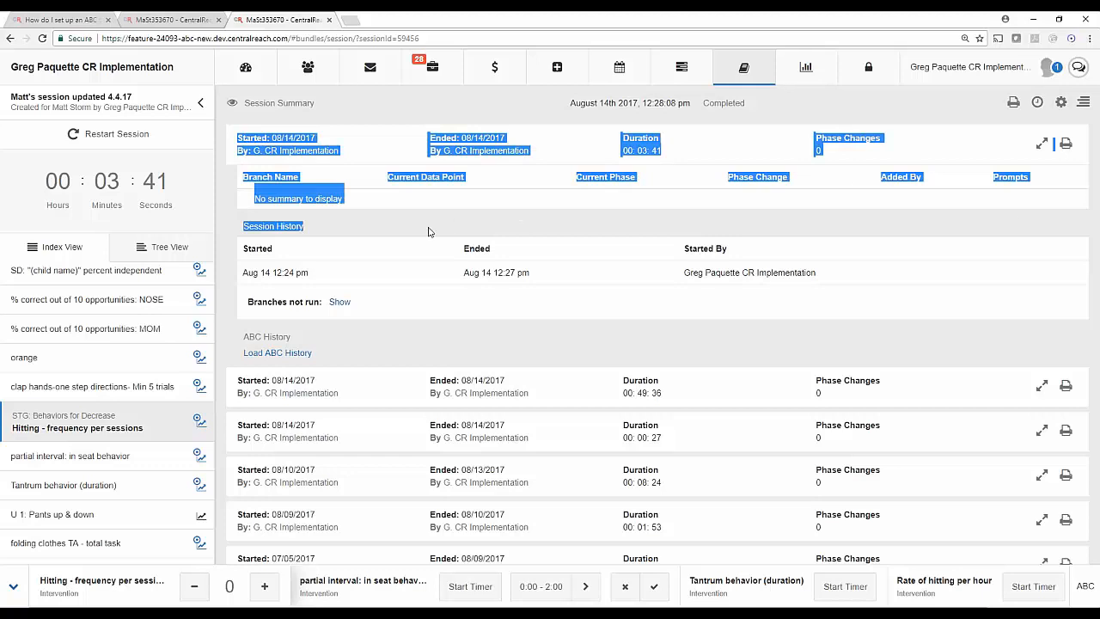
left_click(337, 305)
left_click(339, 307)
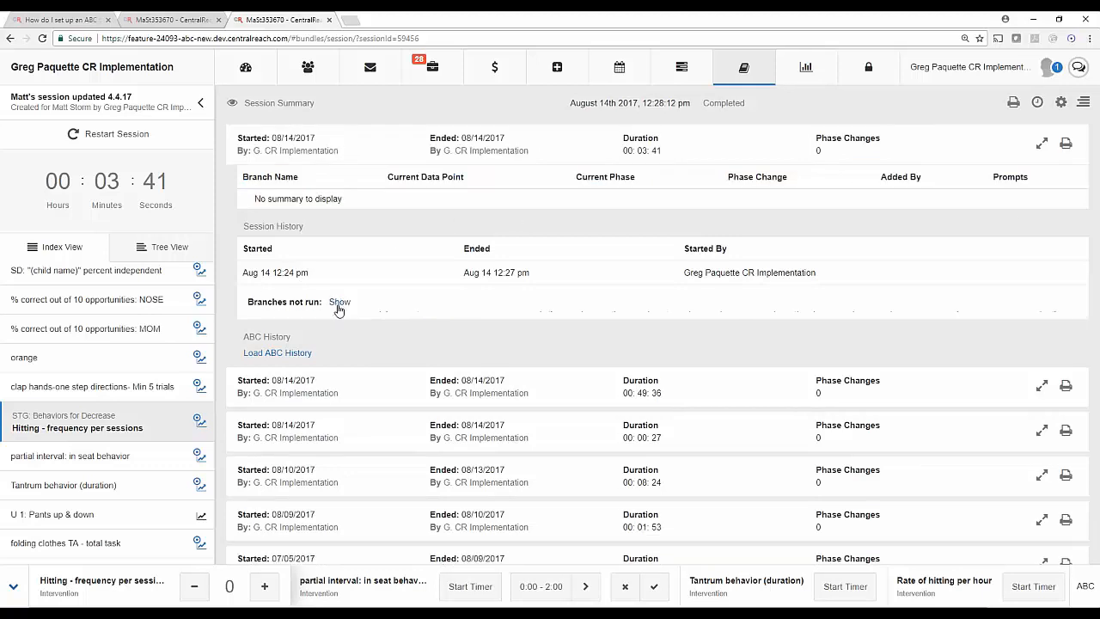
left_click(270, 354)
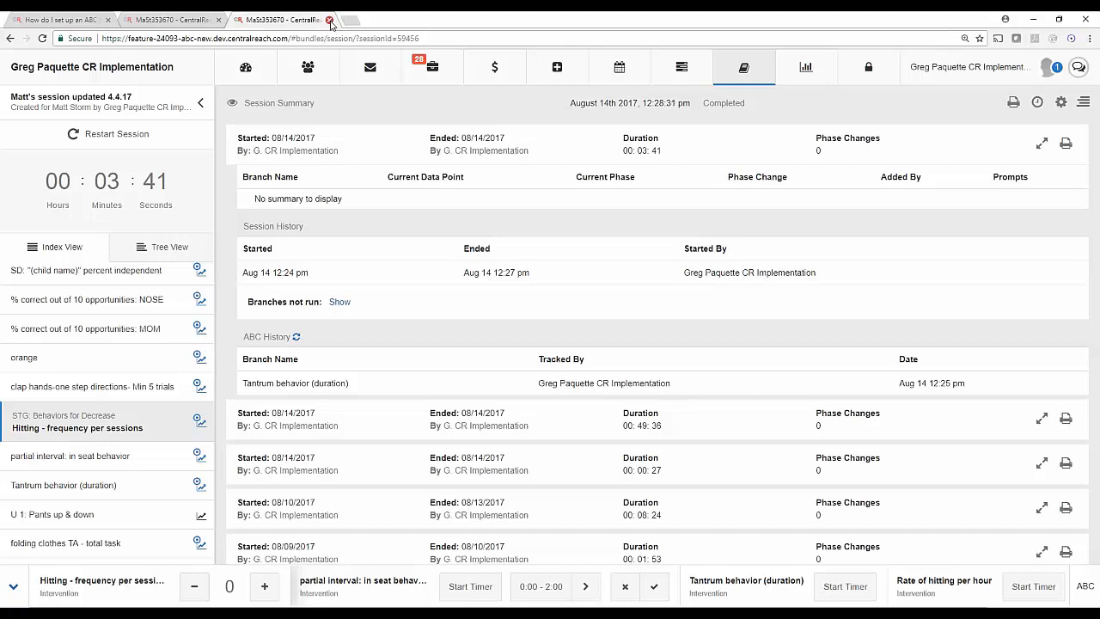
Close the session's browser tab and check the ABC history of partial interval: in seat behavior in the program book.
left_click(329, 20)
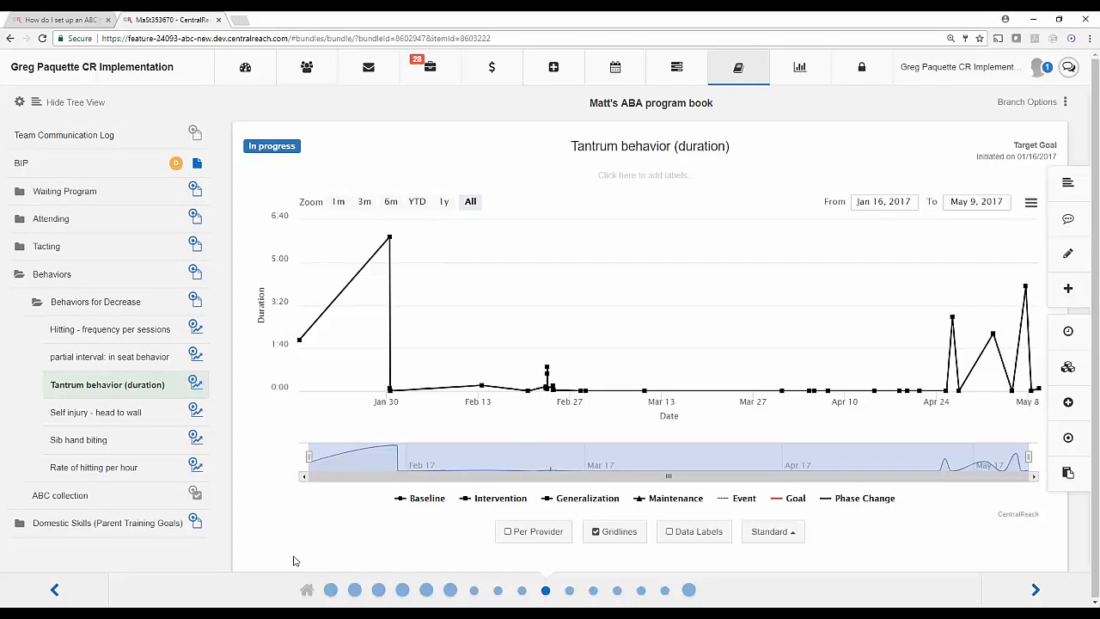
left_click(99, 361)
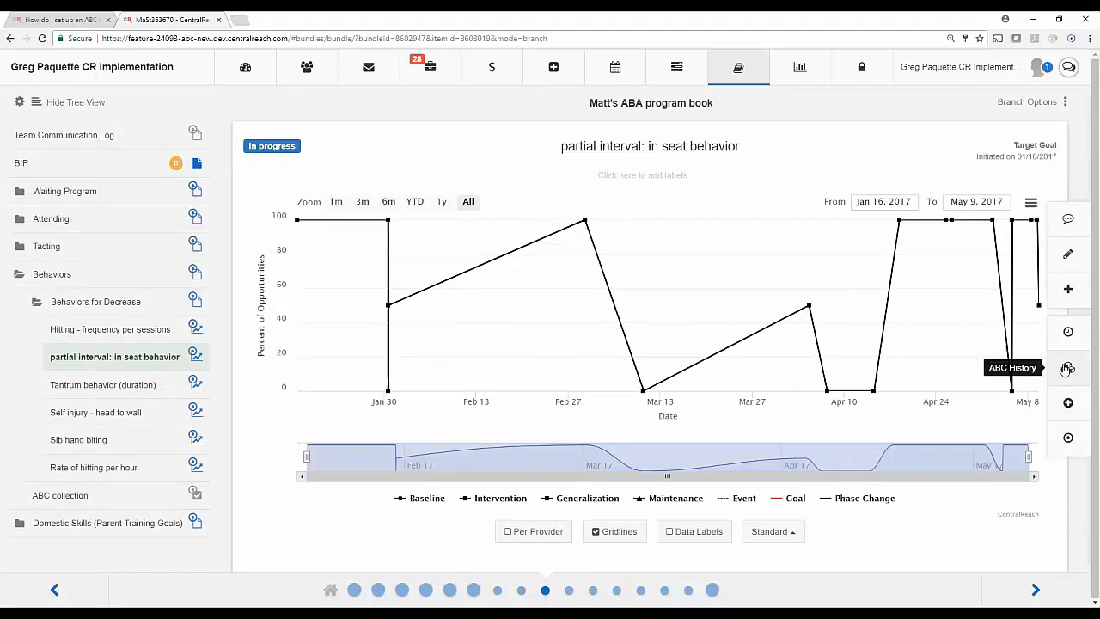
left_click(1066, 368)
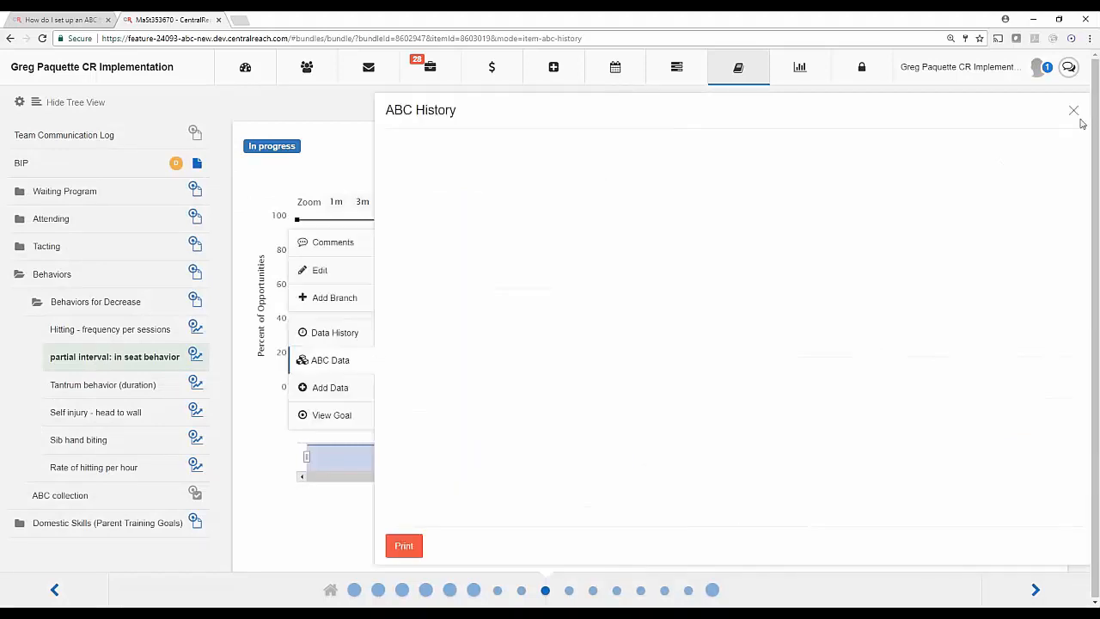
left_click(1073, 110)
Review the ABC history of Tantrum behavior (duration), comparing the location and extra columns across templates, and close it.
left_click(123, 388)
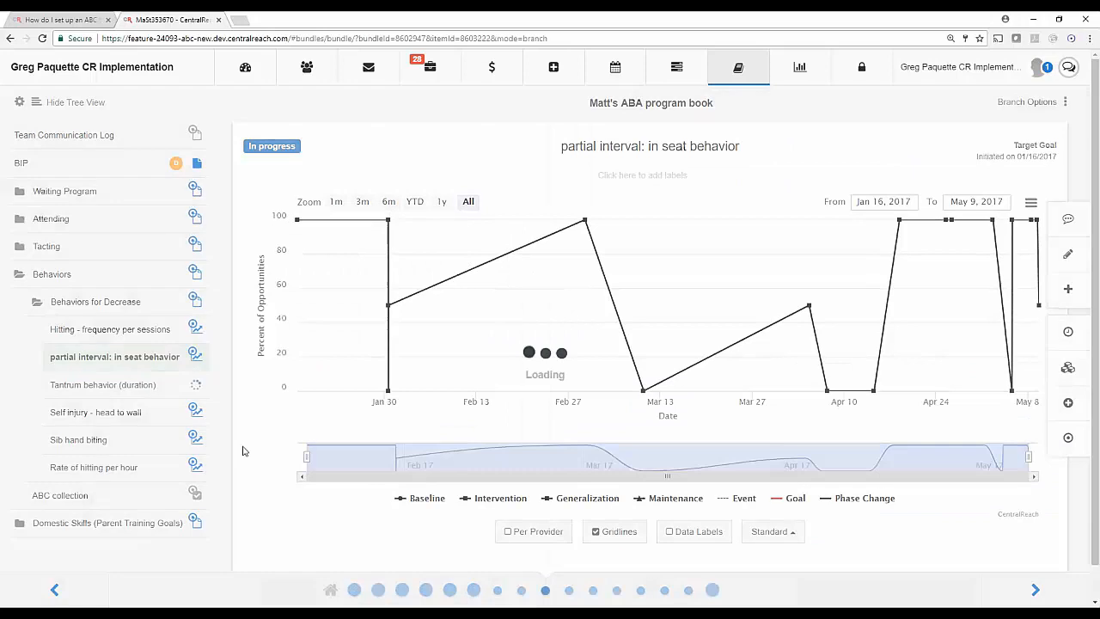
left_click(1067, 368)
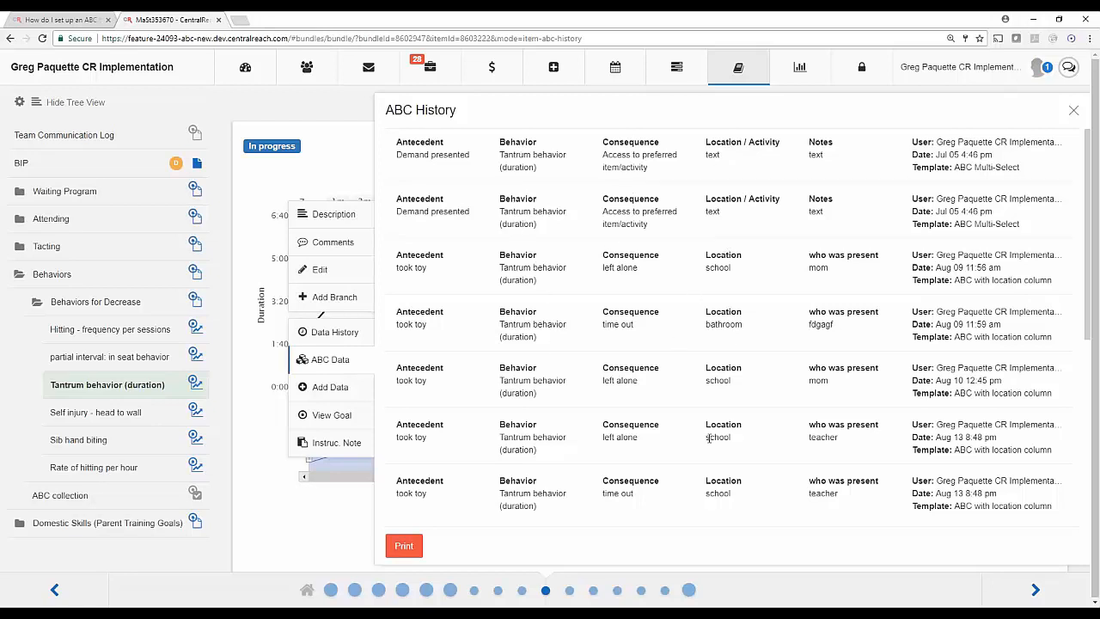
left_click_drag(724, 159, 704, 157)
left_click(704, 158)
left_click_drag(720, 154, 703, 158)
left_click(703, 158)
left_click_drag(721, 158, 705, 158)
left_click_drag(723, 212, 707, 211)
left_click_drag(824, 212, 809, 212)
left_click_drag(742, 255, 706, 256)
left_click_drag(809, 264, 879, 285)
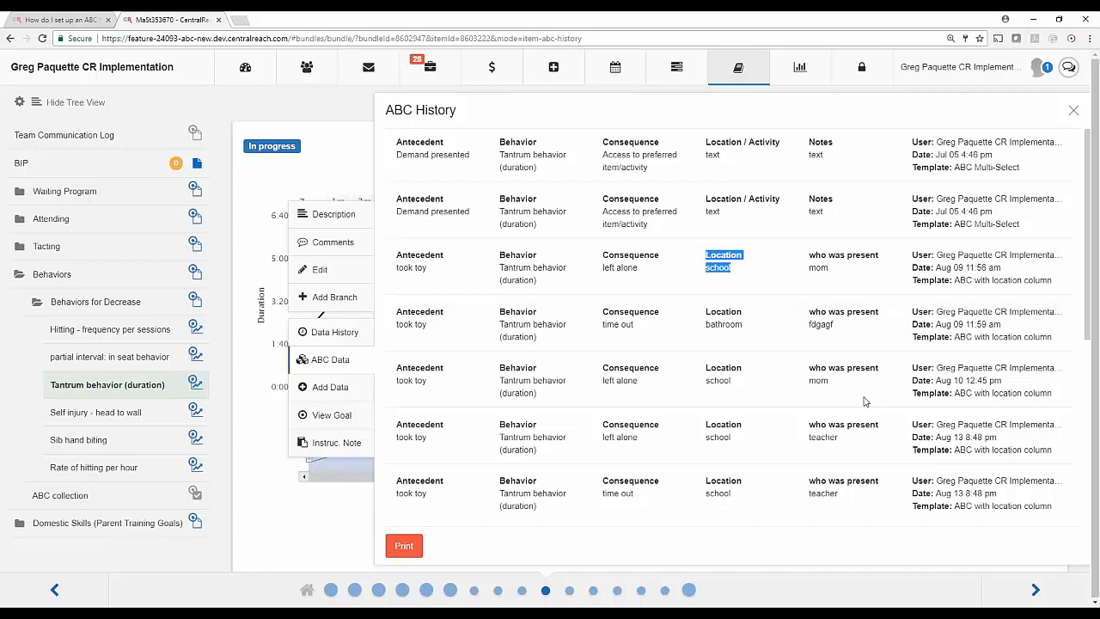
scroll(789, 384, "down", 3)
scroll(787, 383, "down", 1)
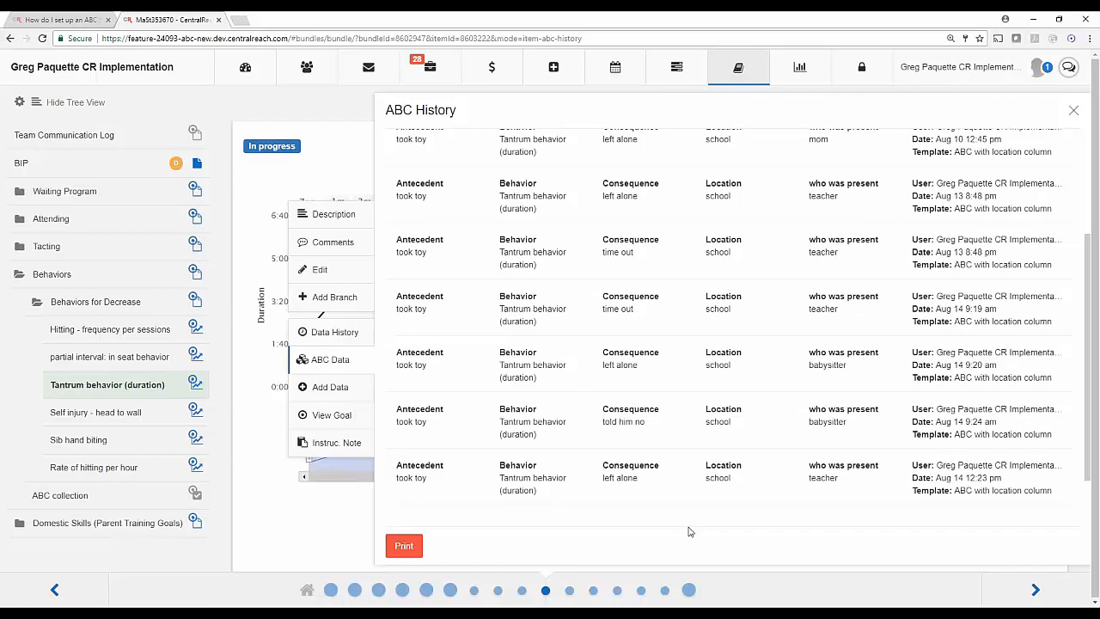
scroll(687, 516, "up", 3)
left_click(1073, 110)
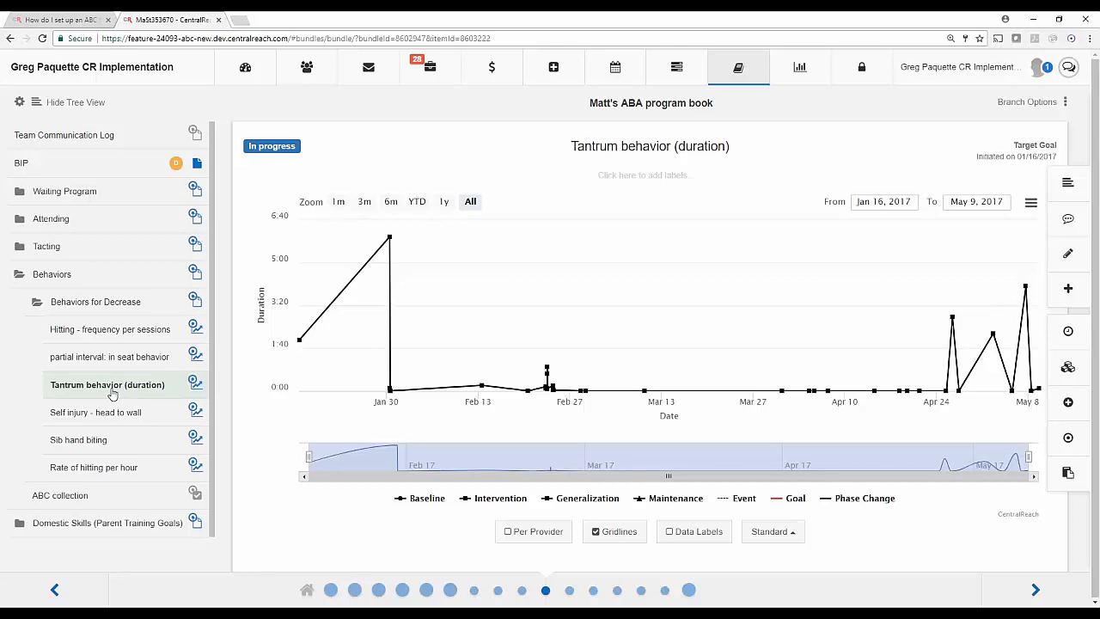
Display the ABC History table for the entire learning tree.
left_click(20, 104)
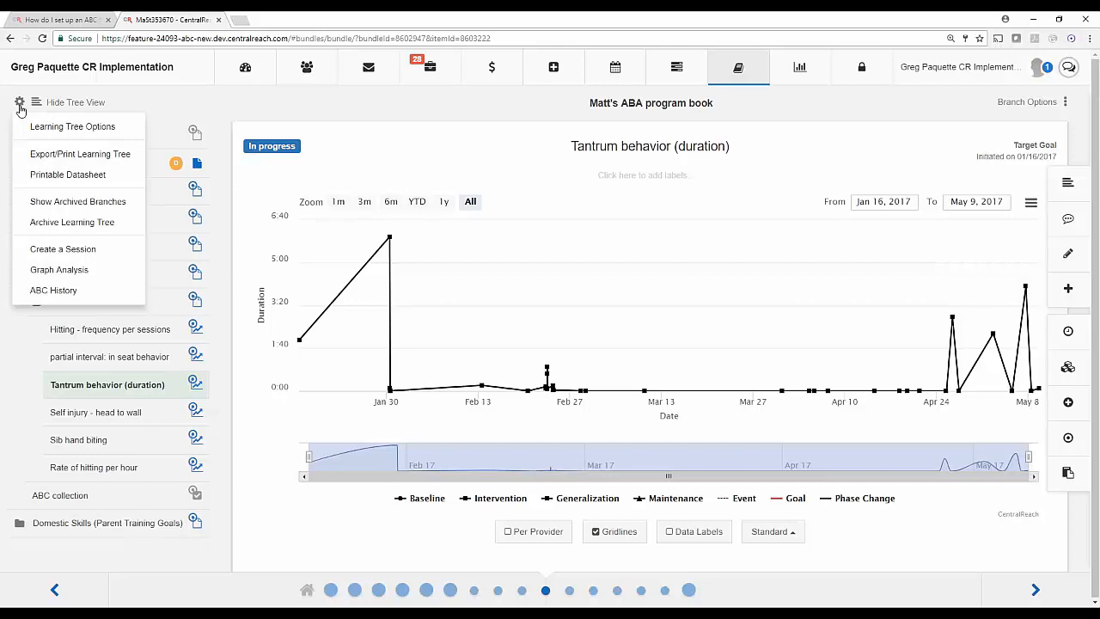
left_click(73, 296)
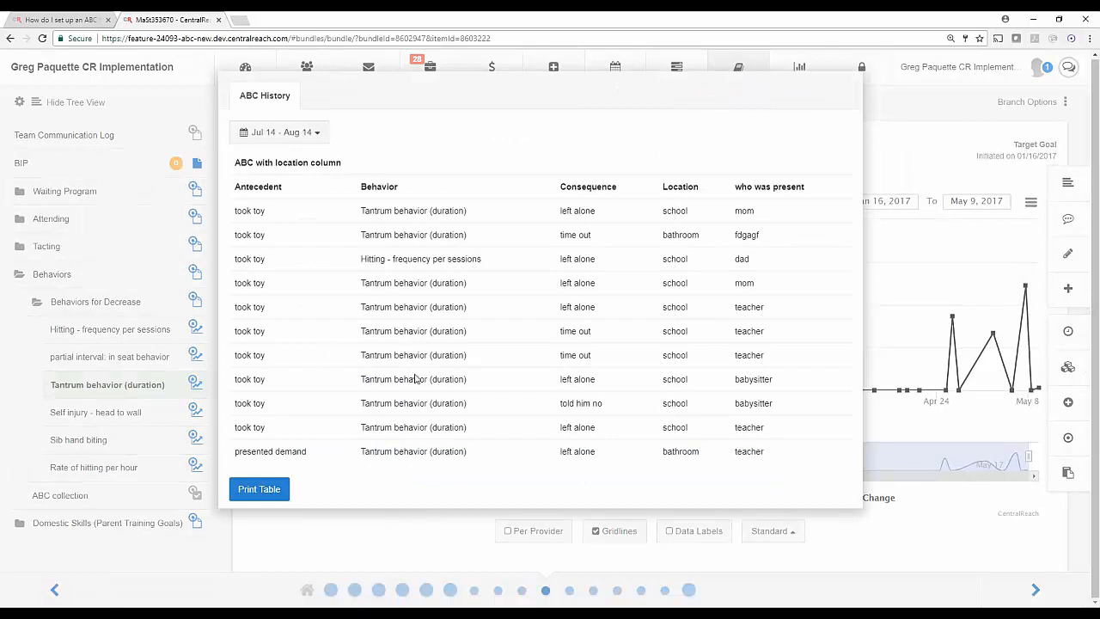
Set the ABC History range to the last 60 days and compare the ABC Multi-Select and ABC with location column tables.
left_click(287, 134)
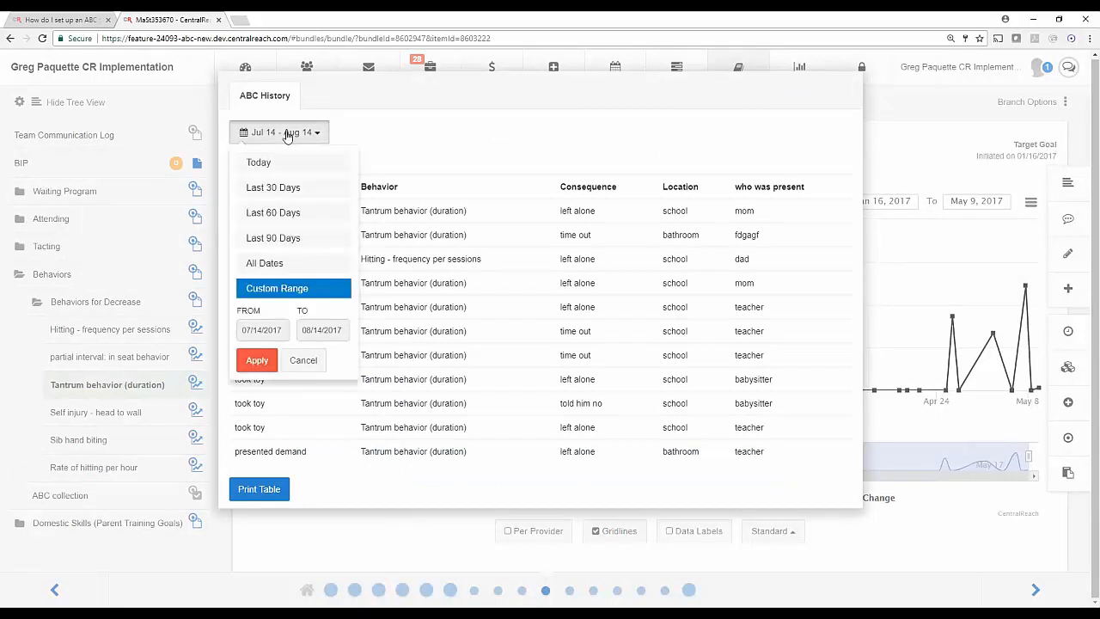
left_click(273, 212)
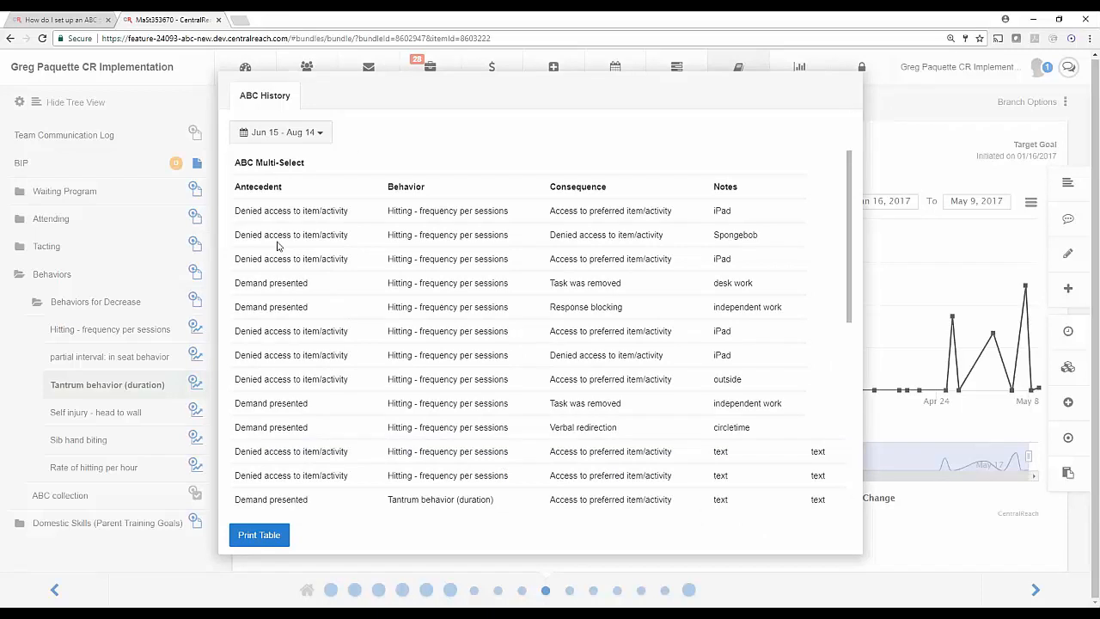
left_click_drag(234, 162, 305, 162)
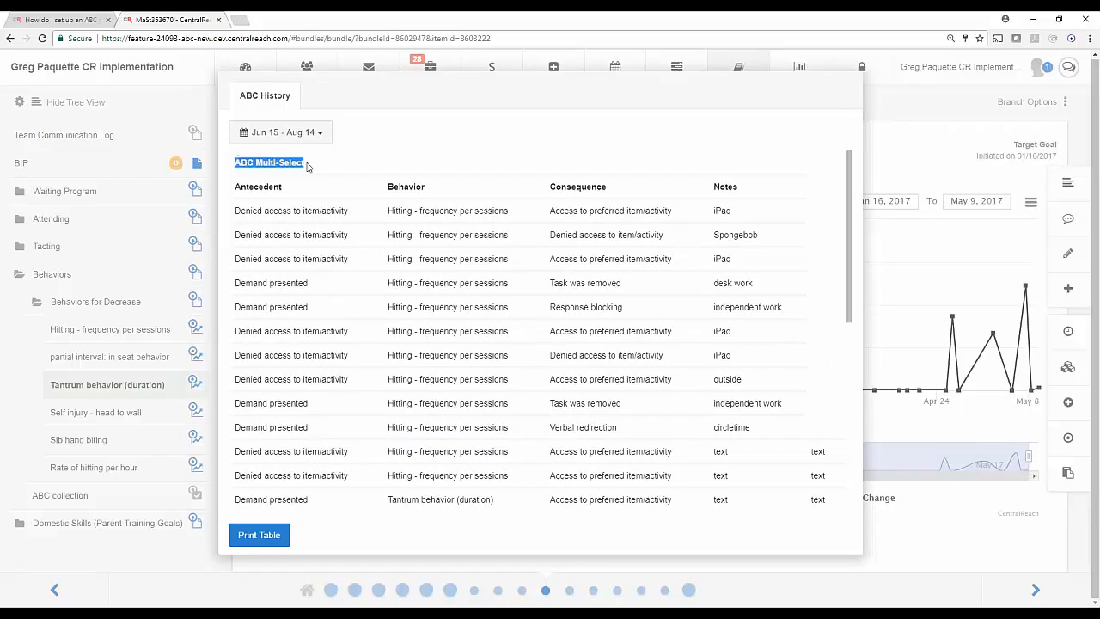
left_click(311, 170)
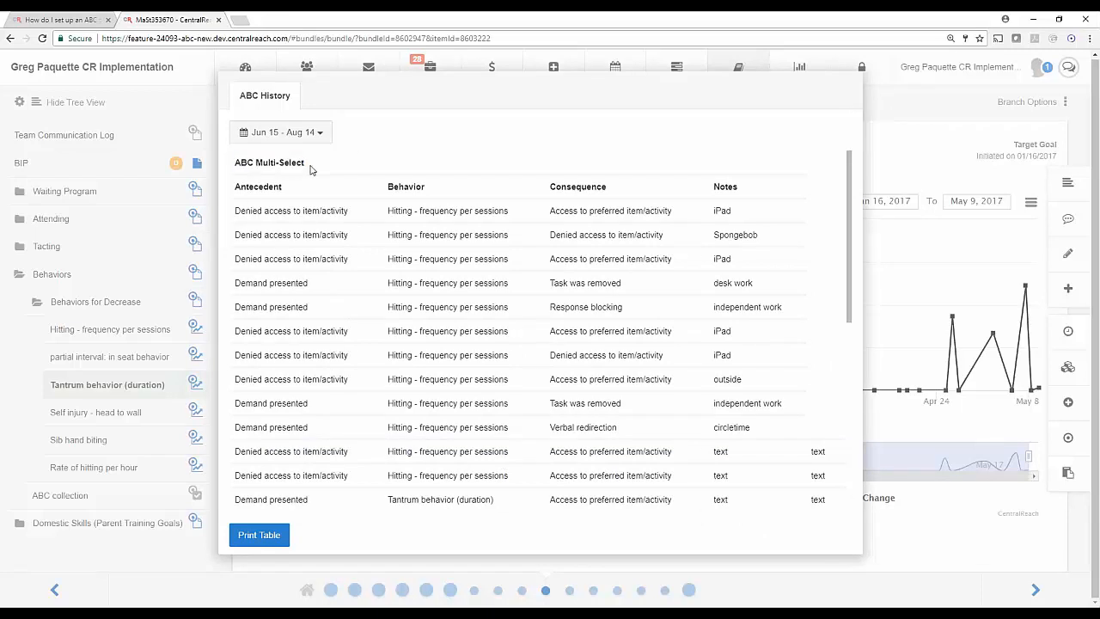
scroll(397, 293, "down", 3)
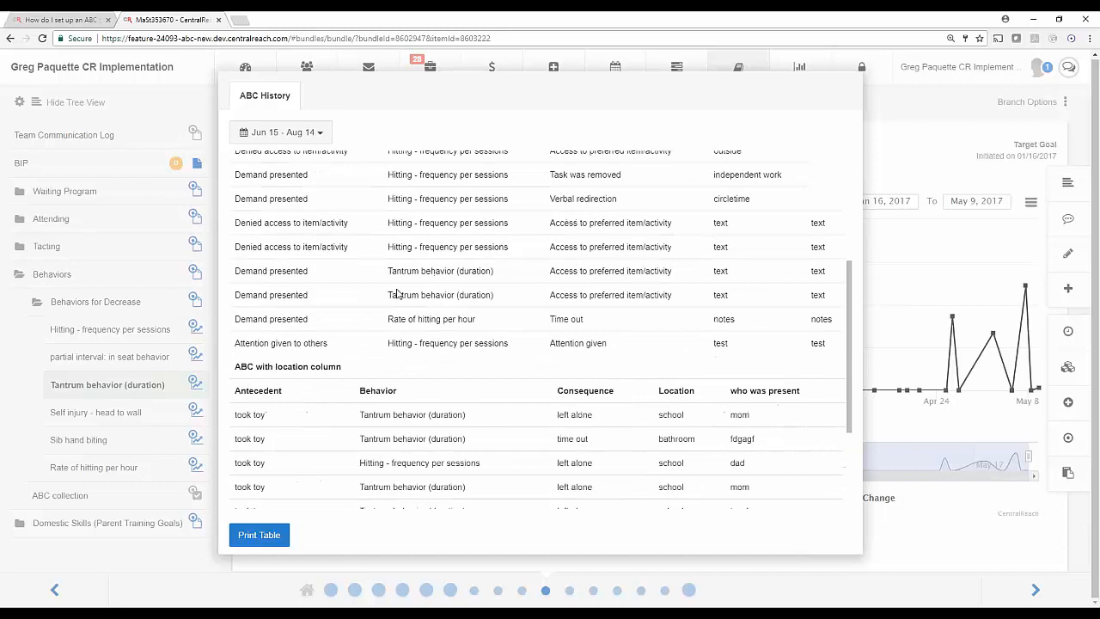
scroll(397, 293, "down", 1)
left_click_drag(343, 310, 232, 313)
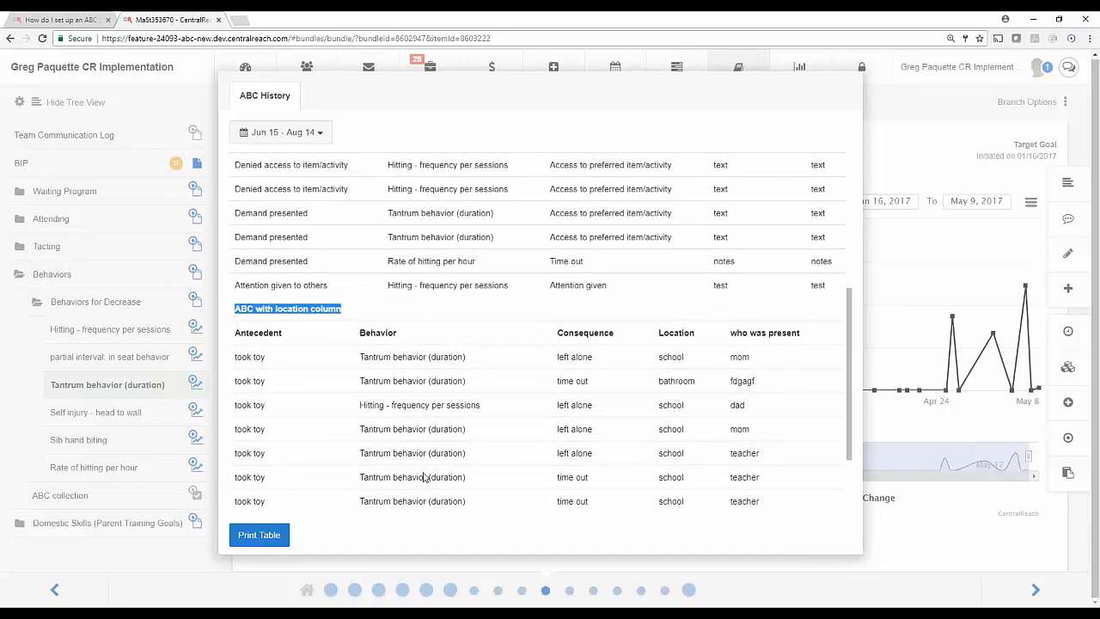
scroll(527, 339, "up", 5)
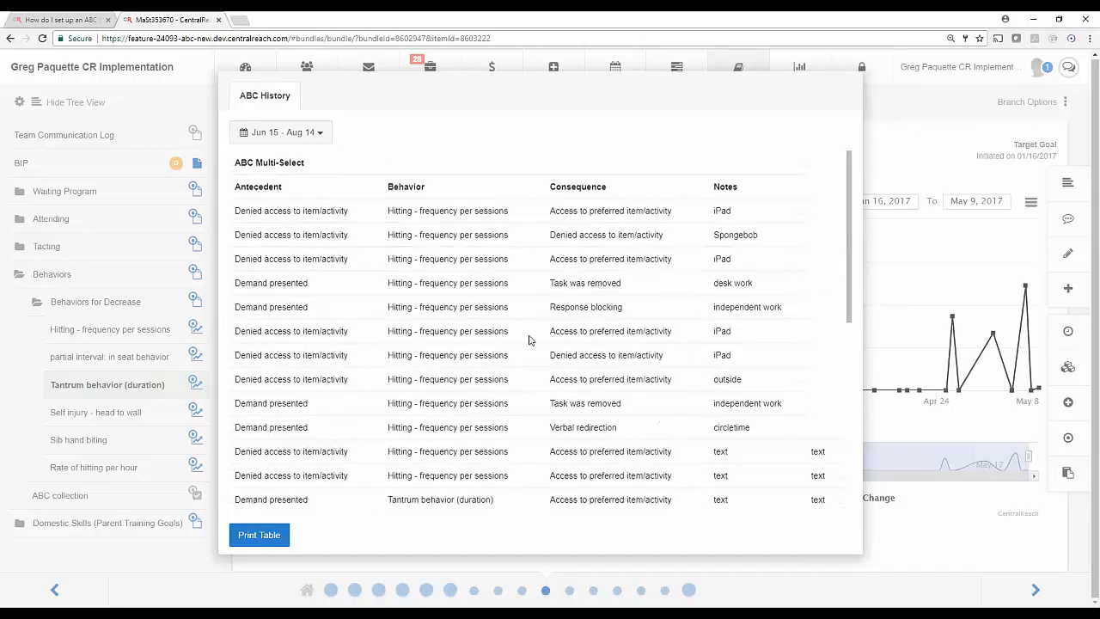
scroll(488, 417, "down", 1)
scroll(488, 417, "down", 8)
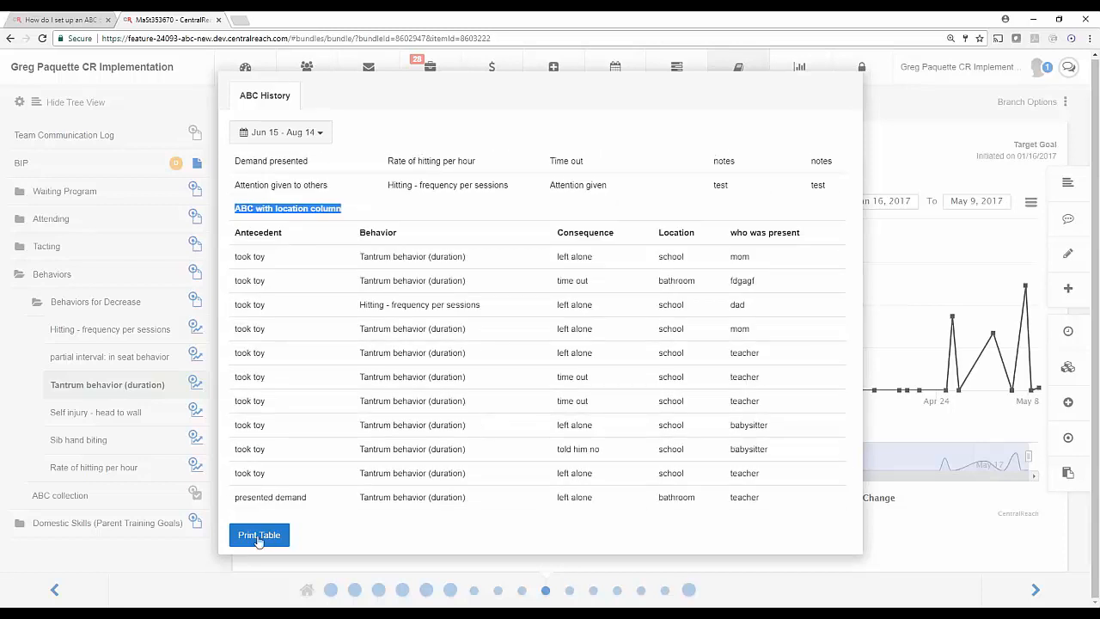
Check the printable version of the ABC History table, and close both it and the ABC History.
left_click(260, 535)
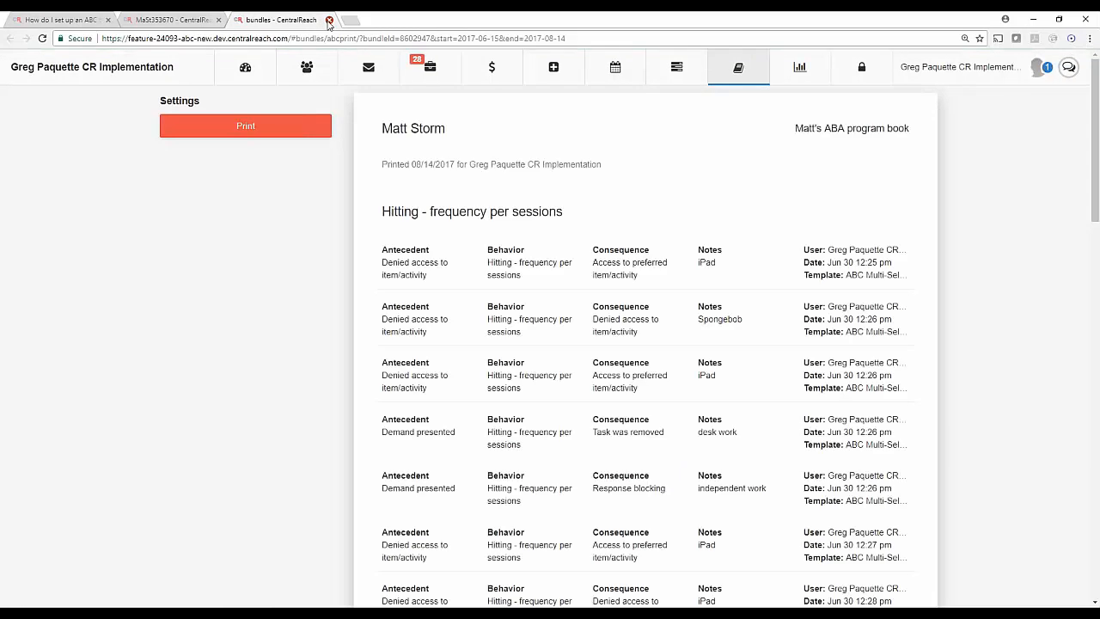
left_click(328, 19)
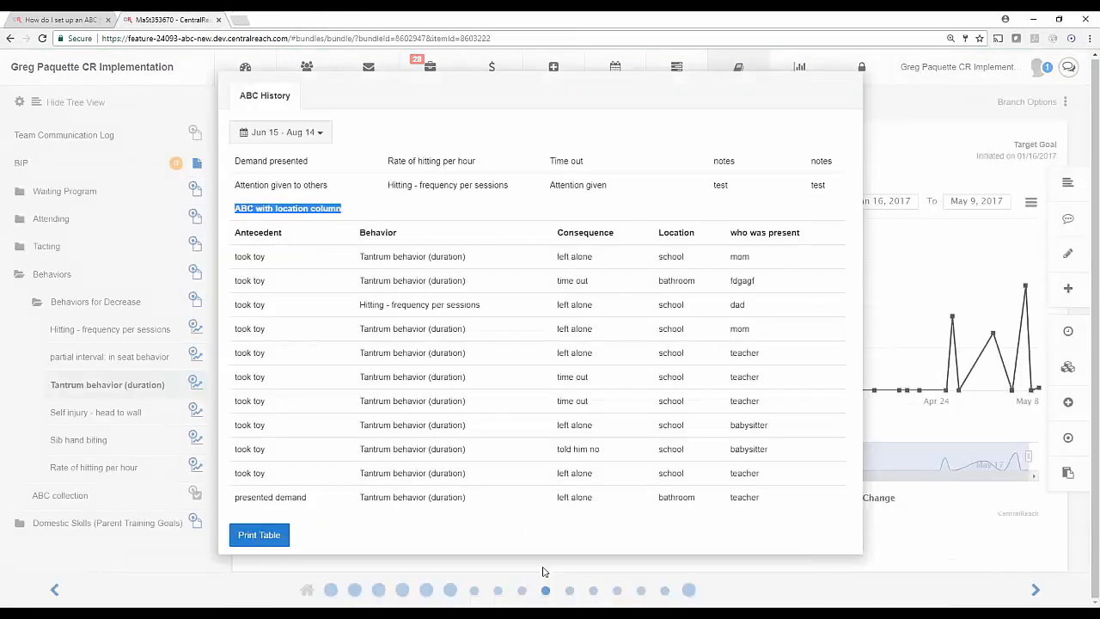
left_click(510, 572)
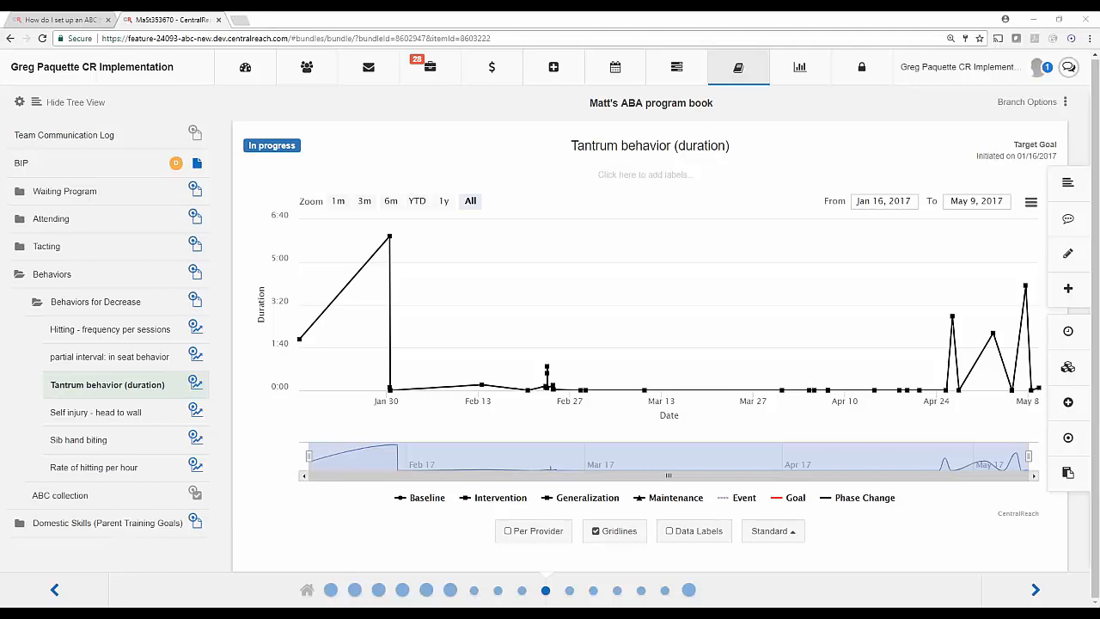
Open Graph Analysis for the learning tree and widen the tantrum scatterplot's range to start at Jun 27, 2017.
left_click(20, 105)
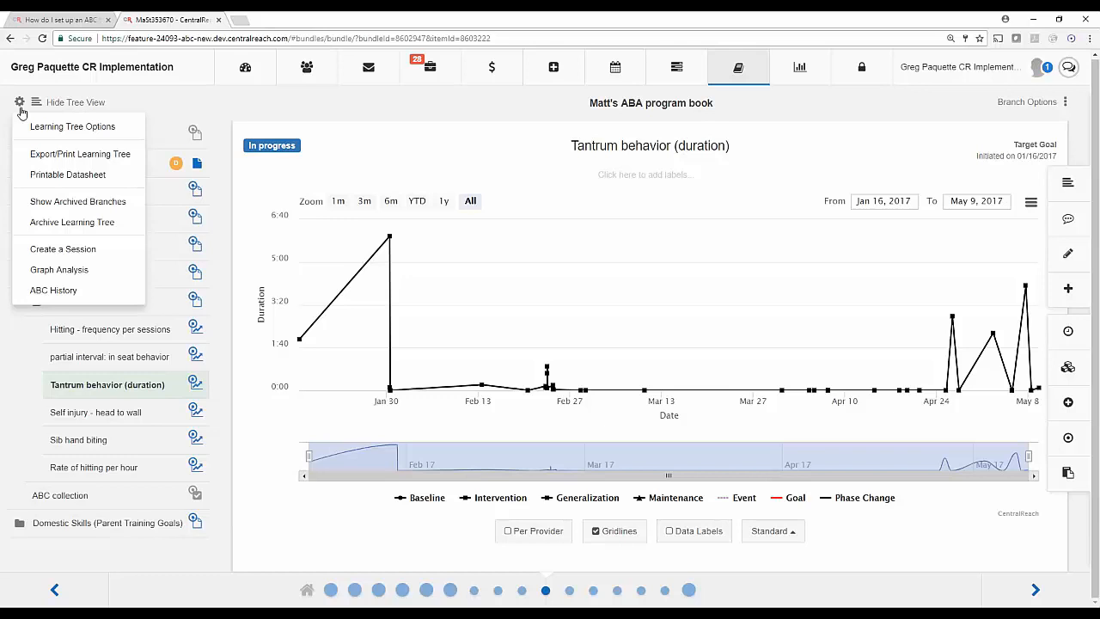
left_click(59, 269)
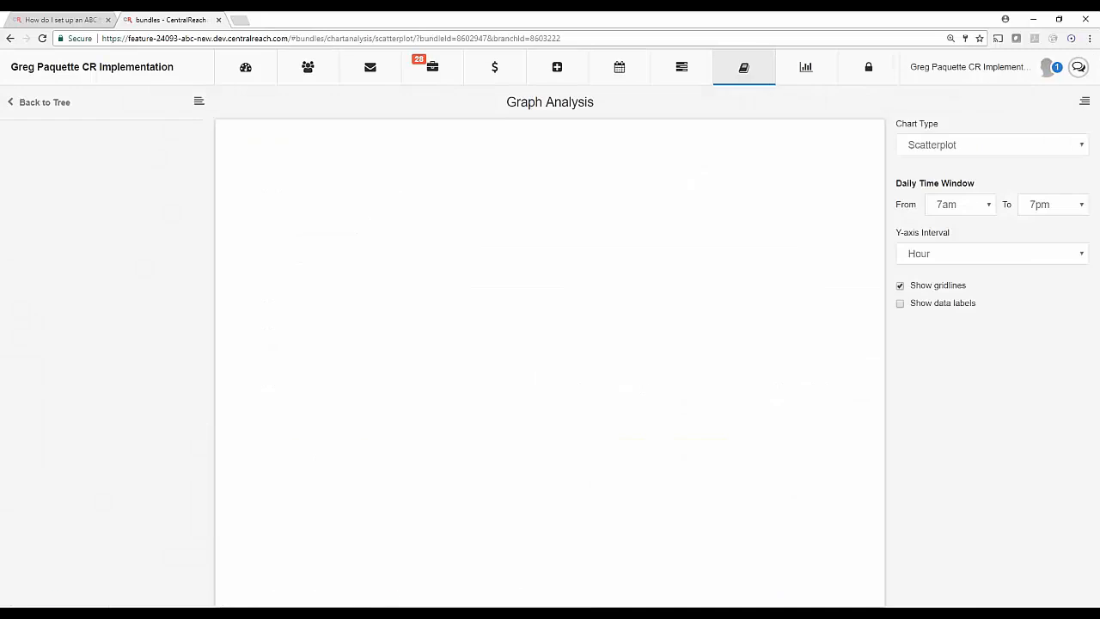
left_click(962, 146)
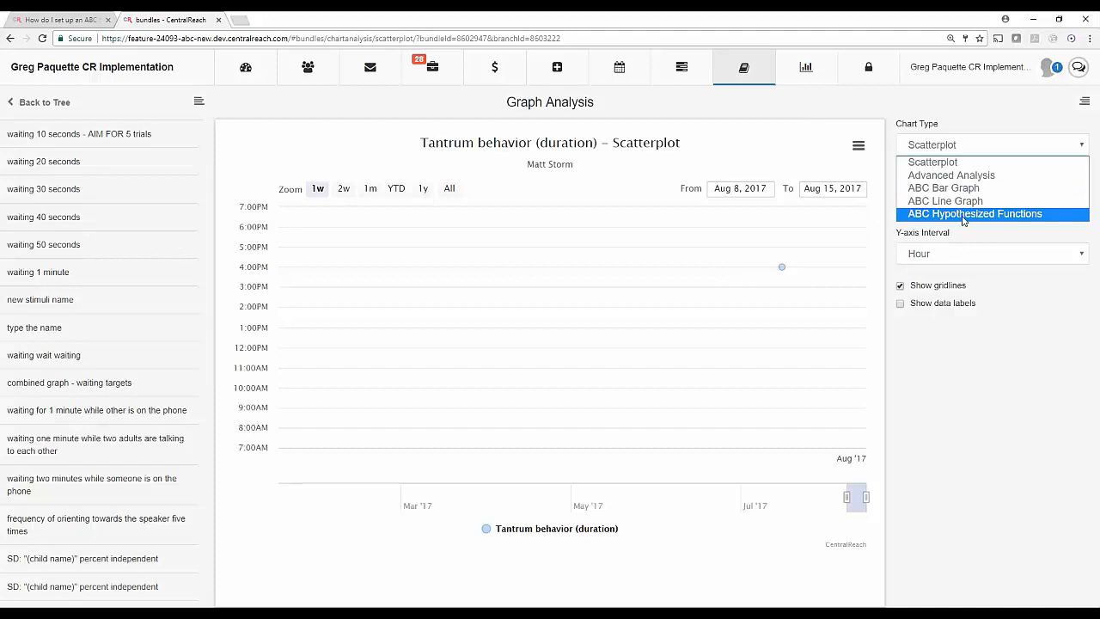
left_click(880, 106)
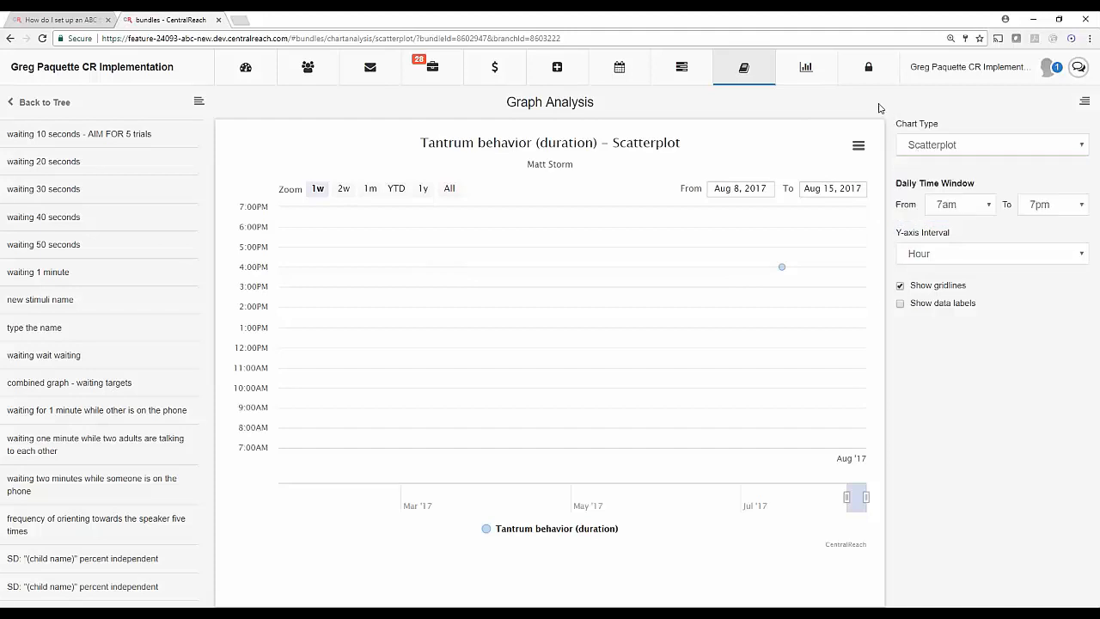
left_click_drag(845, 497, 730, 497)
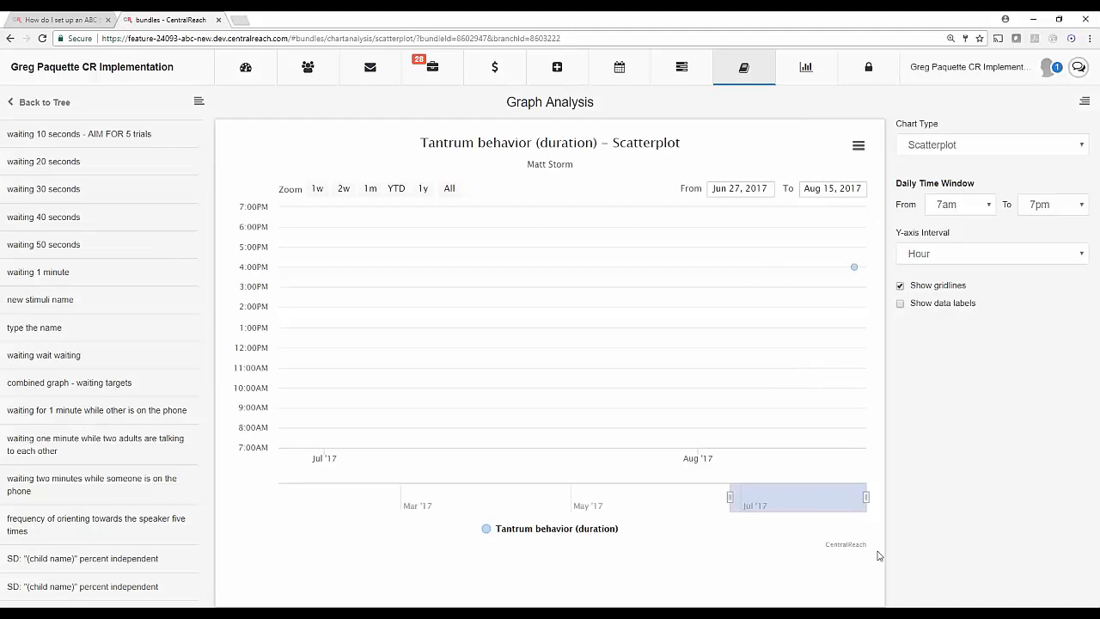
Change the chart type to ABC Bar Graph and show it for Hitting - frequency per sessions.
left_click(937, 146)
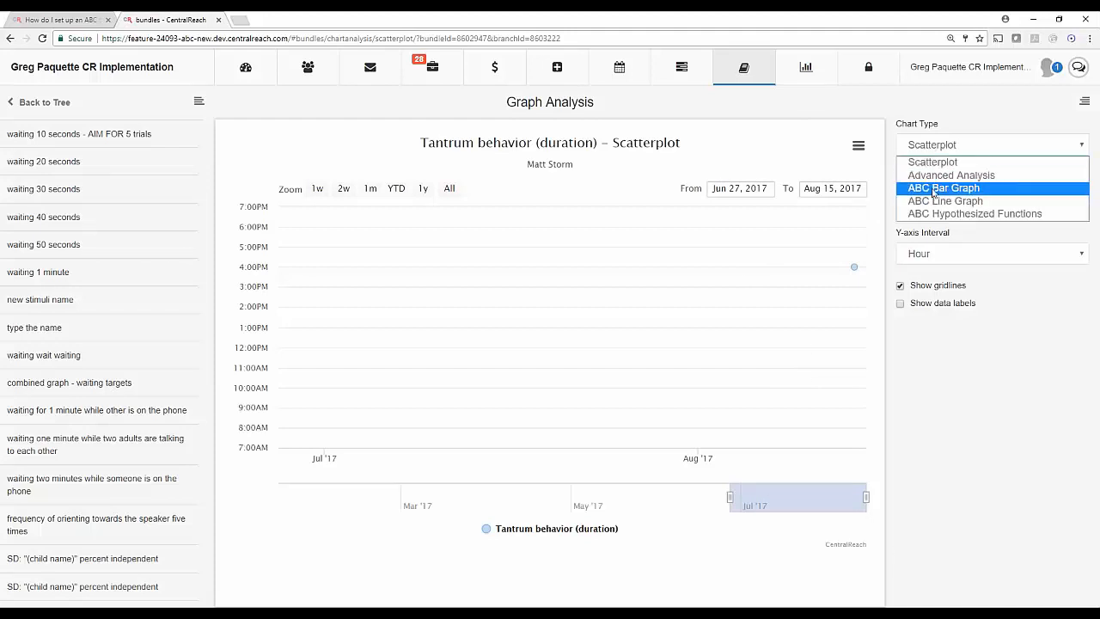
left_click(934, 189)
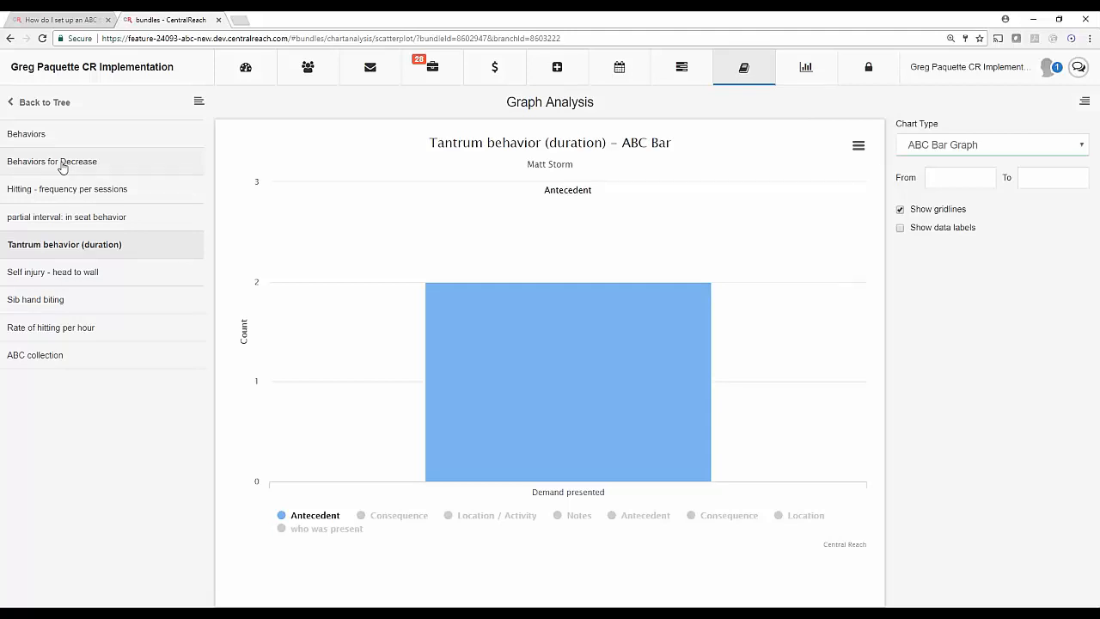
left_click(59, 190)
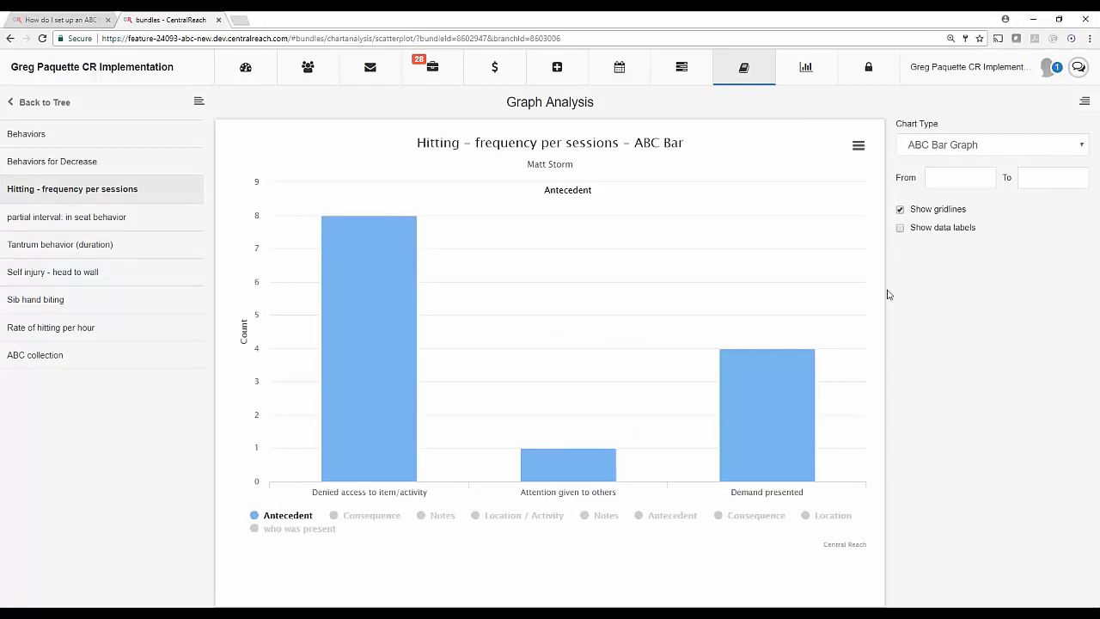
Limit the hitting bar graph to dates from 07/01/2017 to 08/14/2017.
left_click(952, 177)
left_click(937, 202)
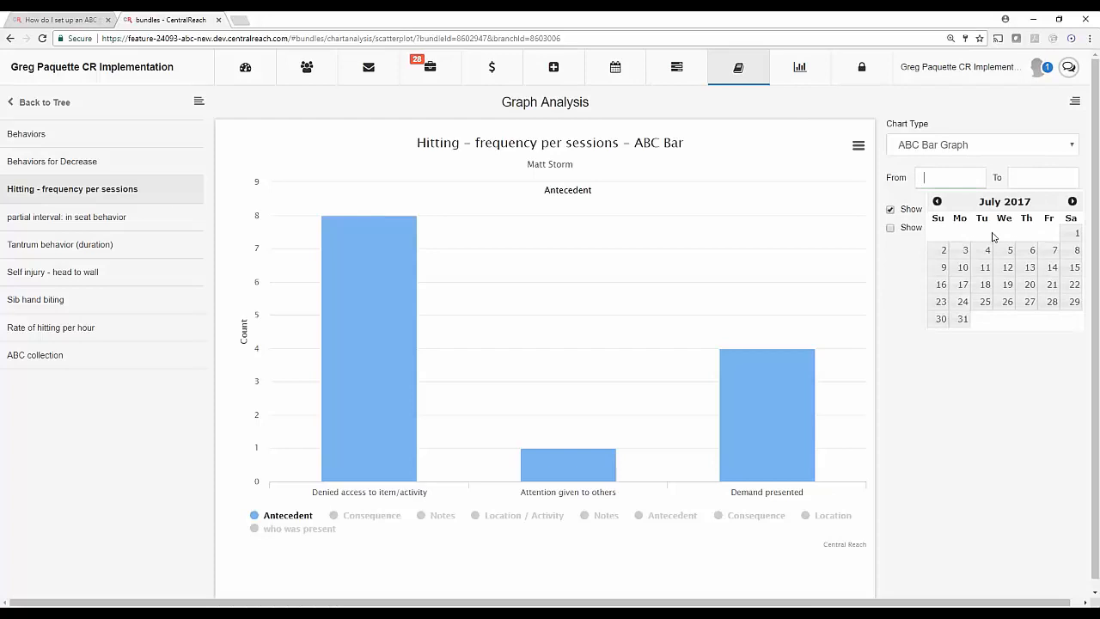
left_click(1071, 233)
left_click(1040, 177)
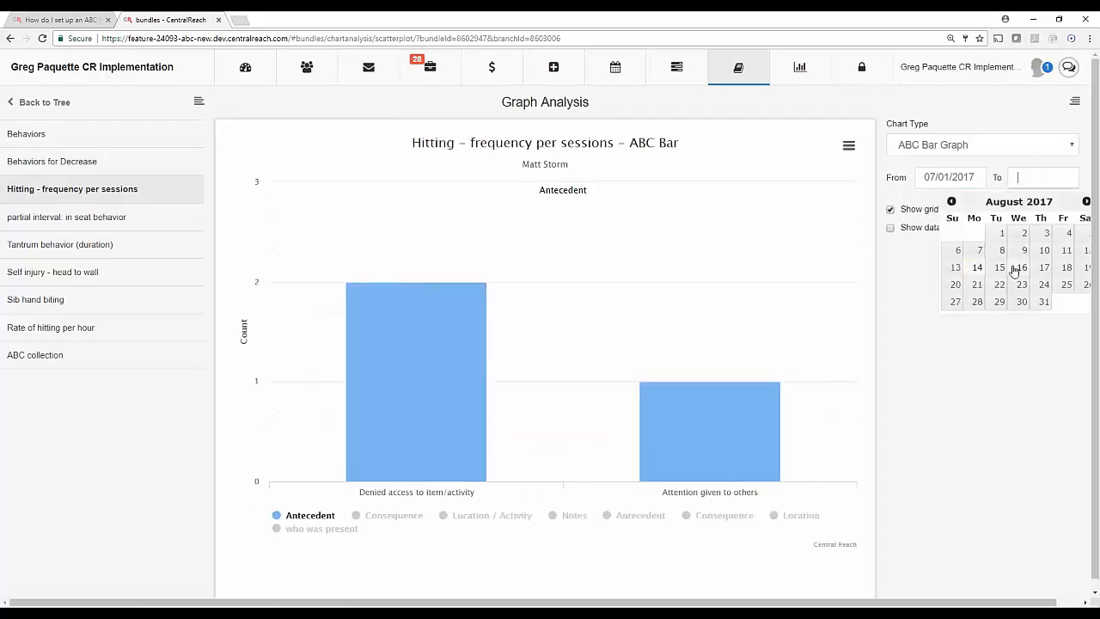
left_click(977, 268)
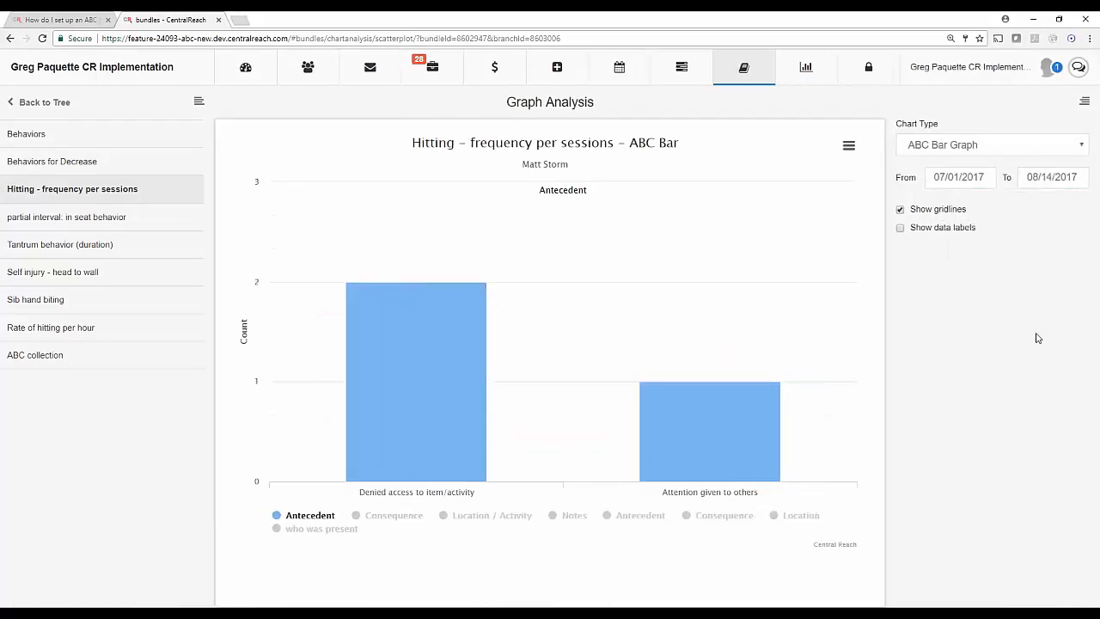
Add the first Consequence series to the hitting bar graph and inspect the count of each consequence.
mouse_move(348, 472)
left_click(384, 518)
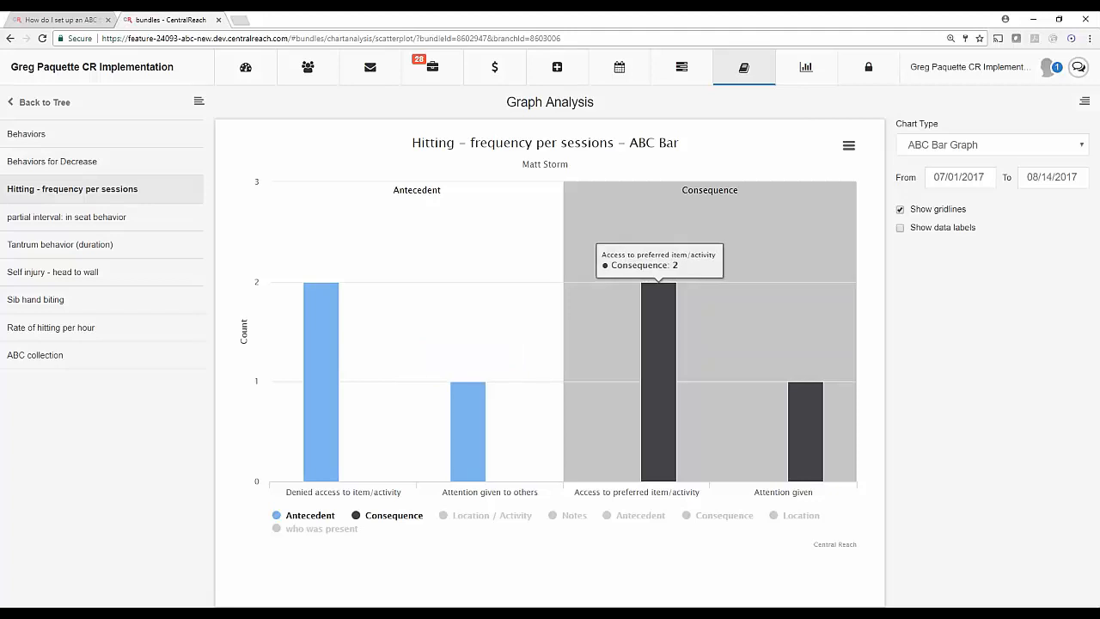
mouse_move(668, 399)
mouse_move(817, 430)
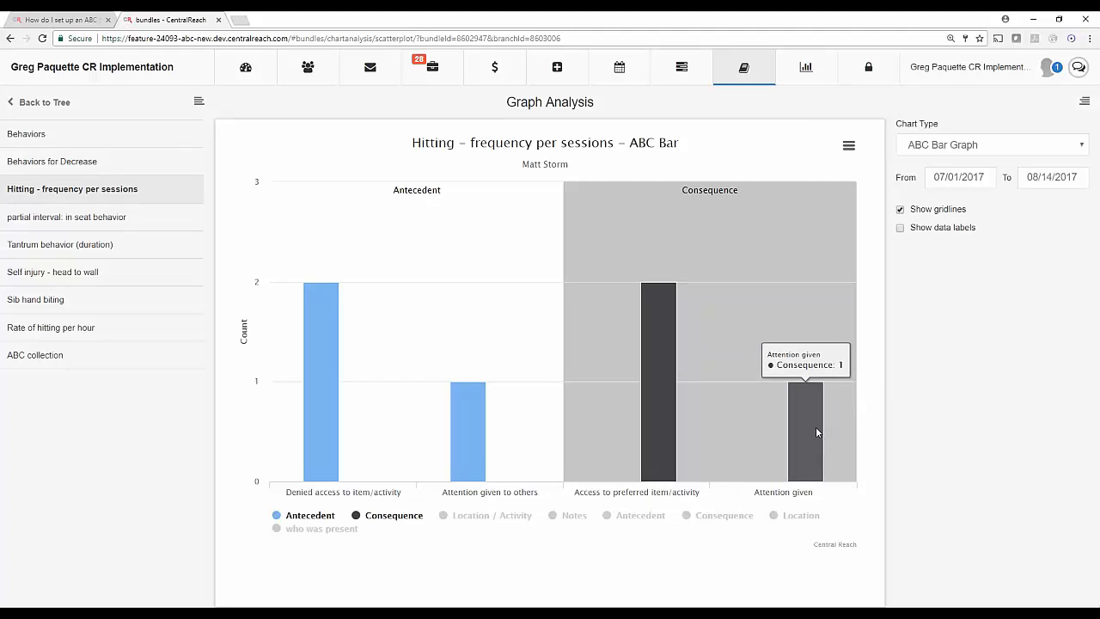
Show the ABC bar graph for Tantrum behavior (duration) with the start date set to 08/01/2017.
left_click(69, 249)
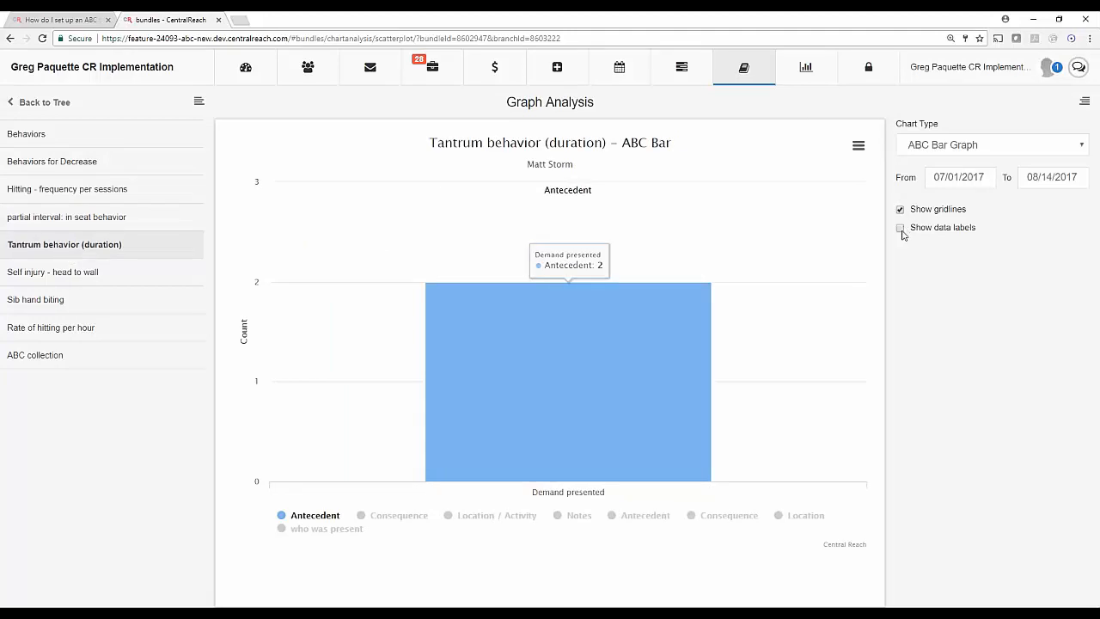
left_click(958, 177)
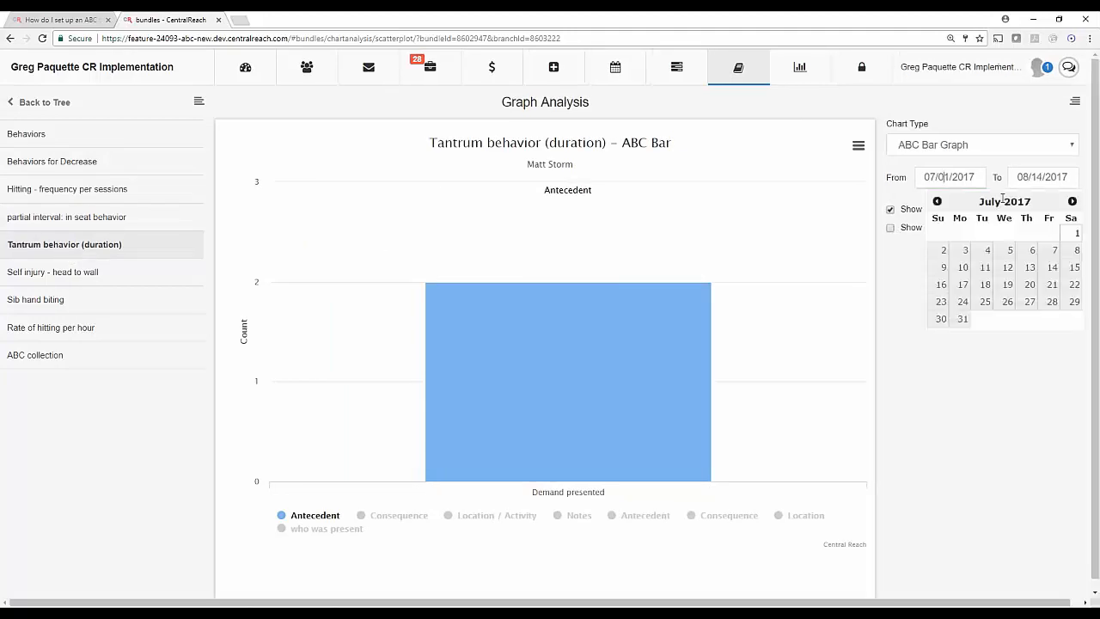
left_click(1072, 202)
left_click(984, 234)
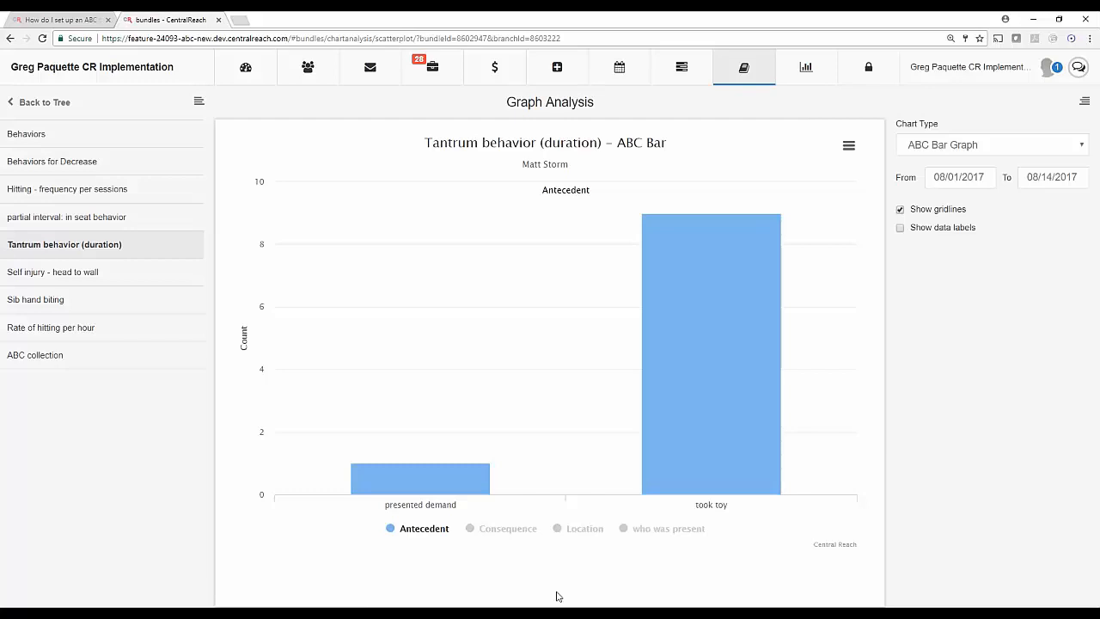
Inspect the tantrum graph's antecedent bars and turn on data labels.
mouse_move(749, 341)
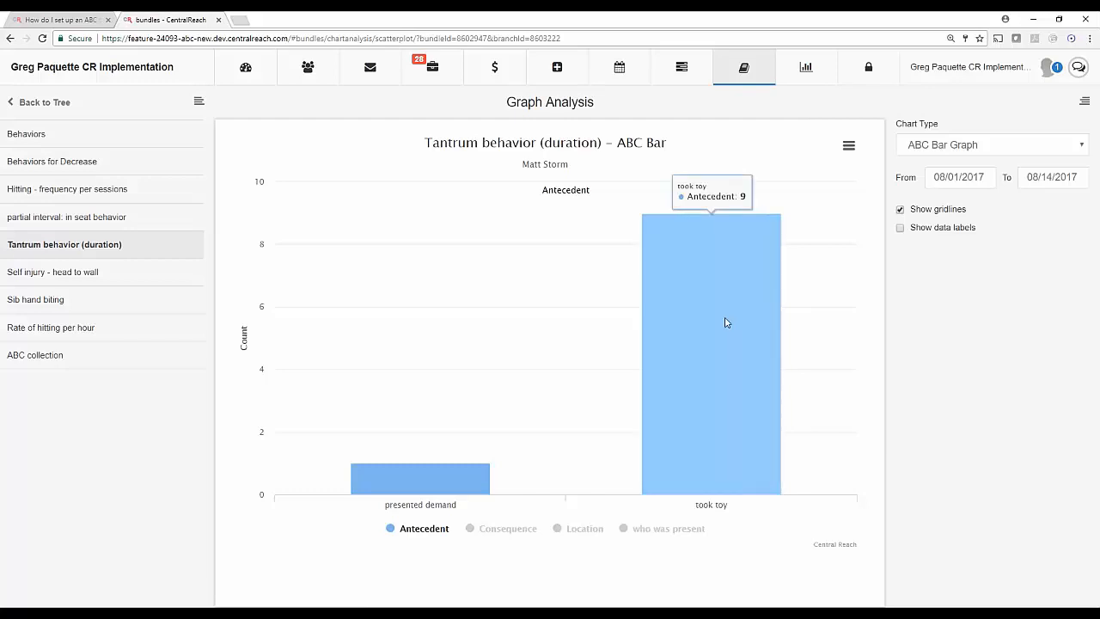
mouse_move(418, 476)
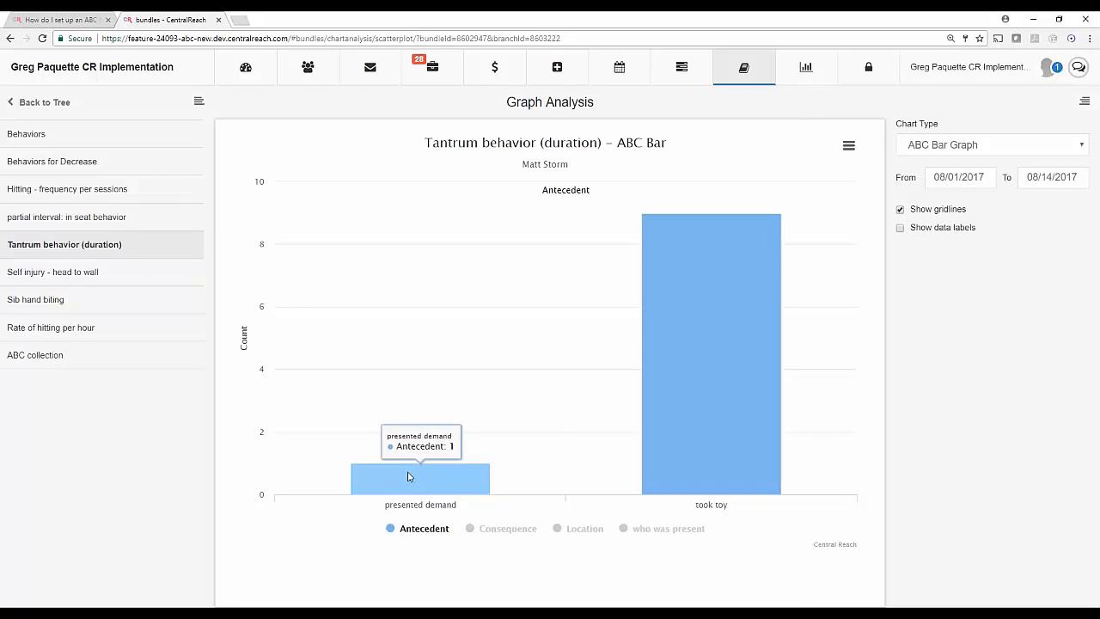
left_click(900, 228)
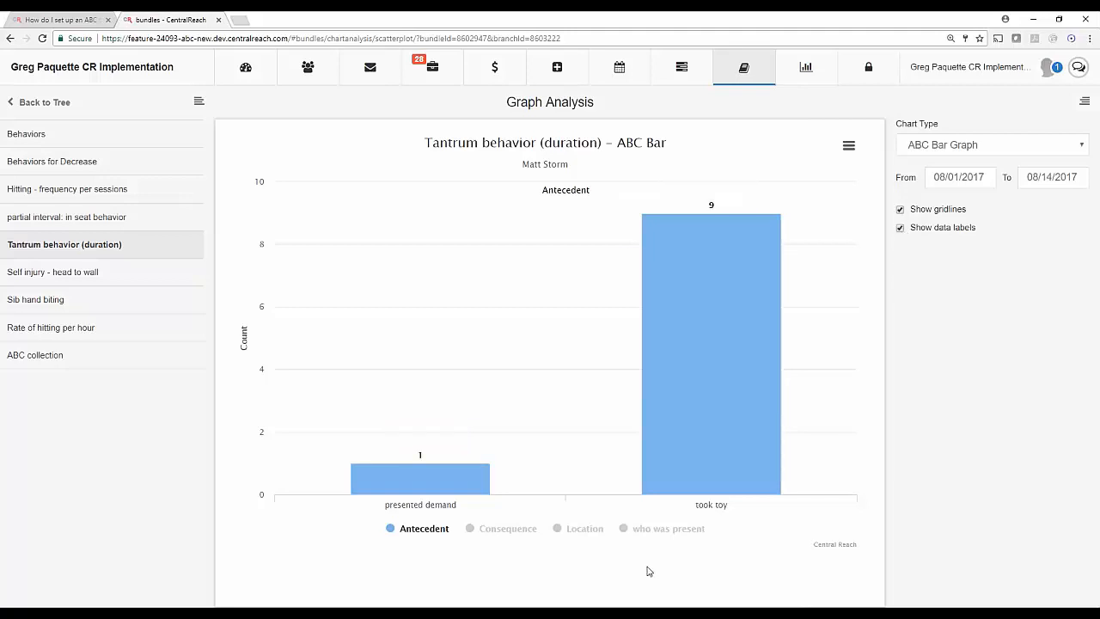
Add the Consequence and Location series to the tantrum bar graph, inspecting the count of each consequence.
left_click(506, 529)
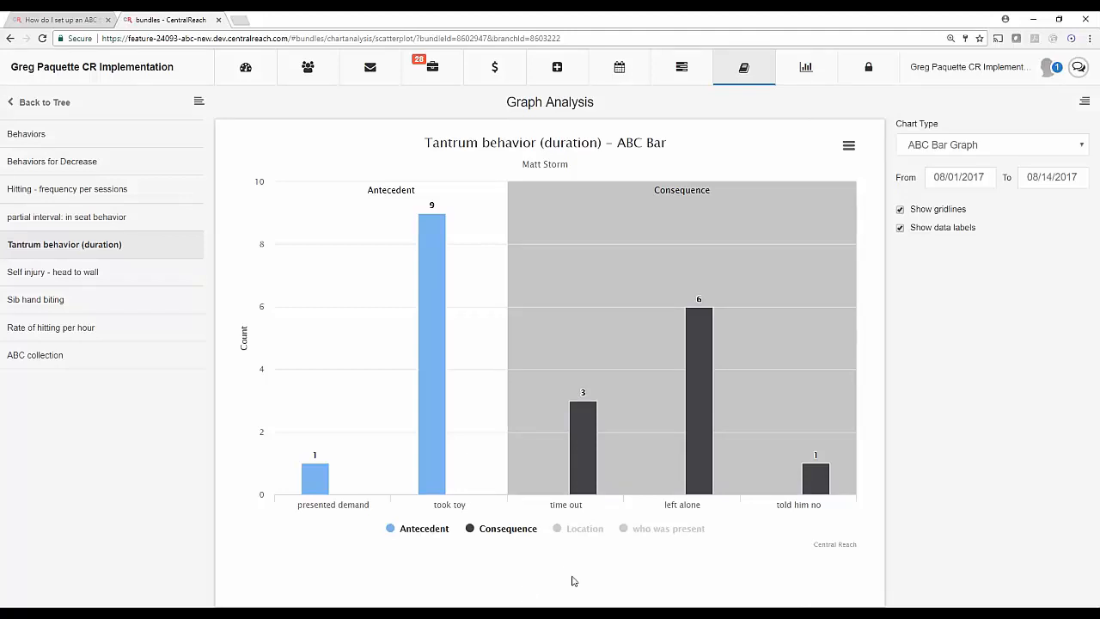
mouse_move(580, 462)
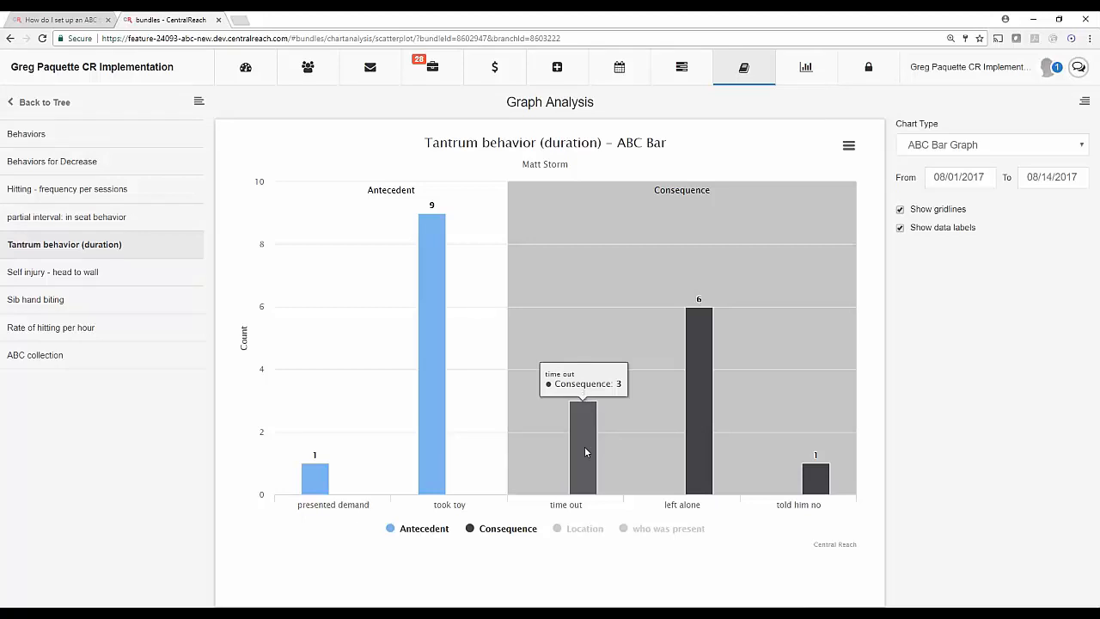
mouse_move(701, 433)
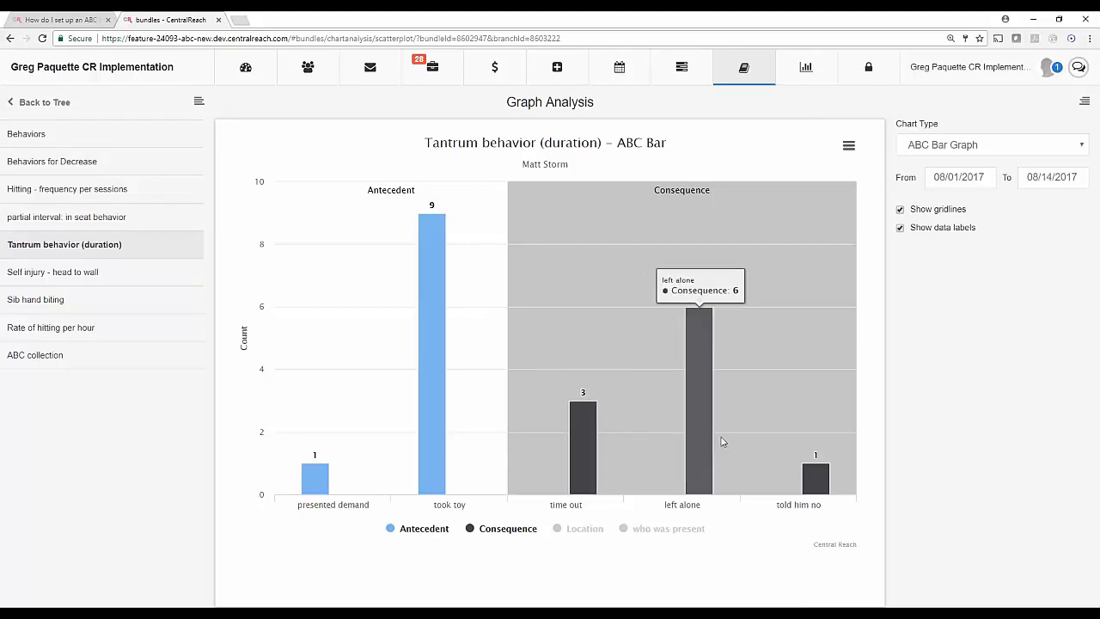
mouse_move(815, 474)
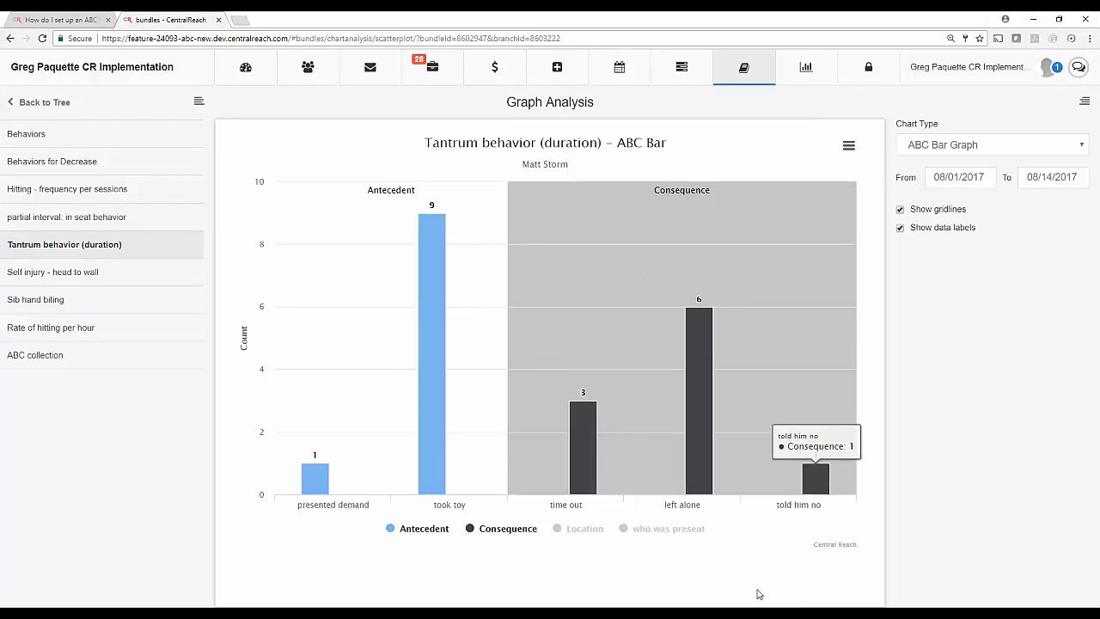
left_click(579, 529)
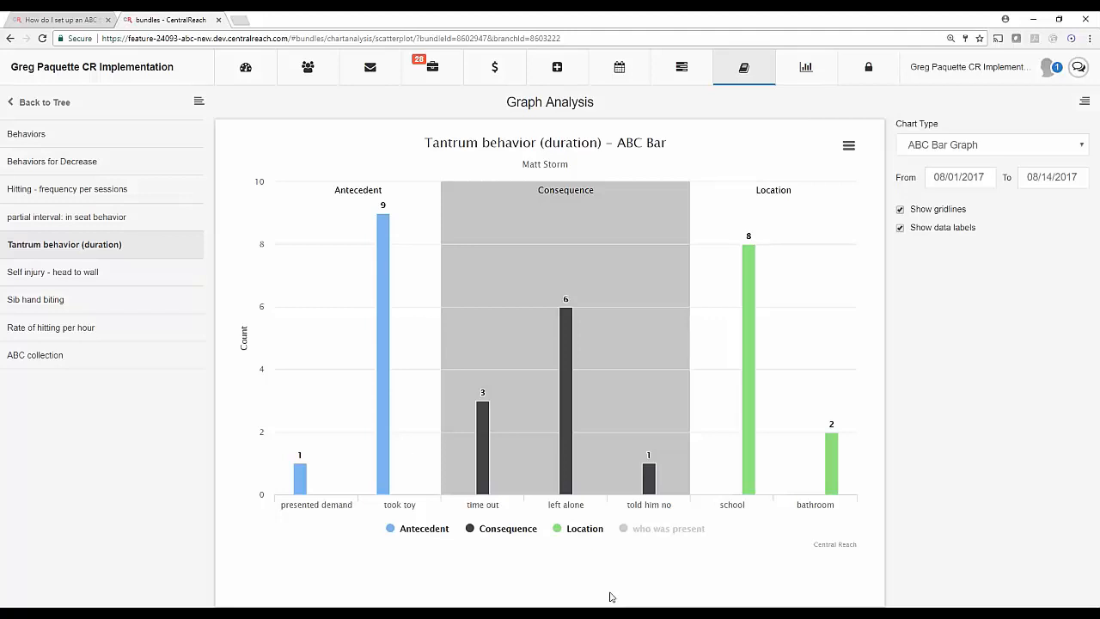
Inspect the who was present series on the tantrum bar graph, hide it again, and turn off the gridlines.
left_click(651, 530)
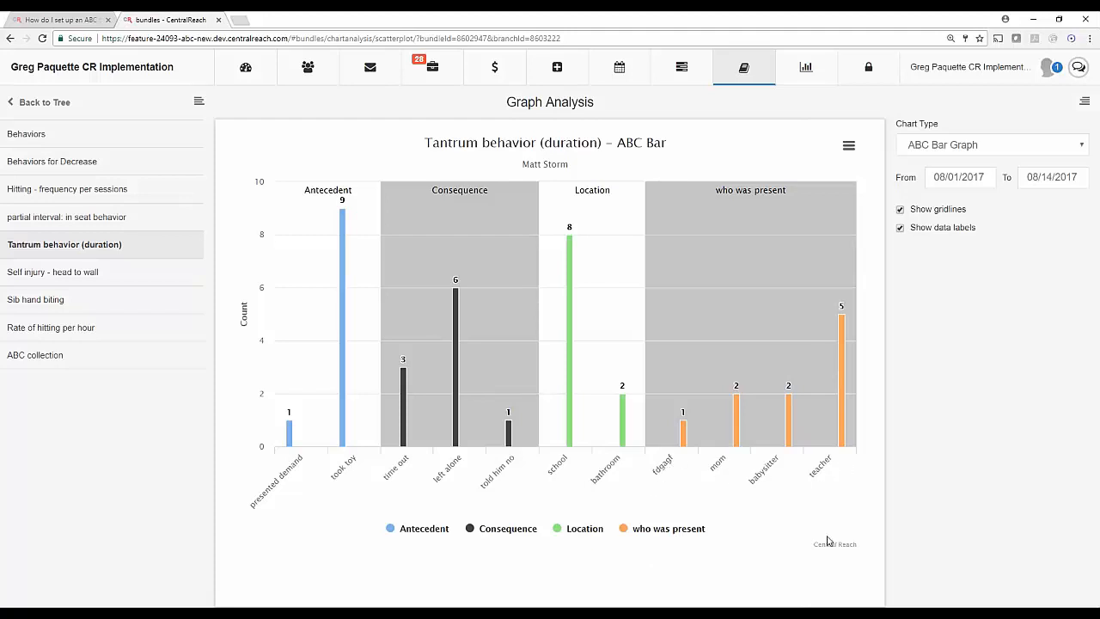
left_click(685, 528)
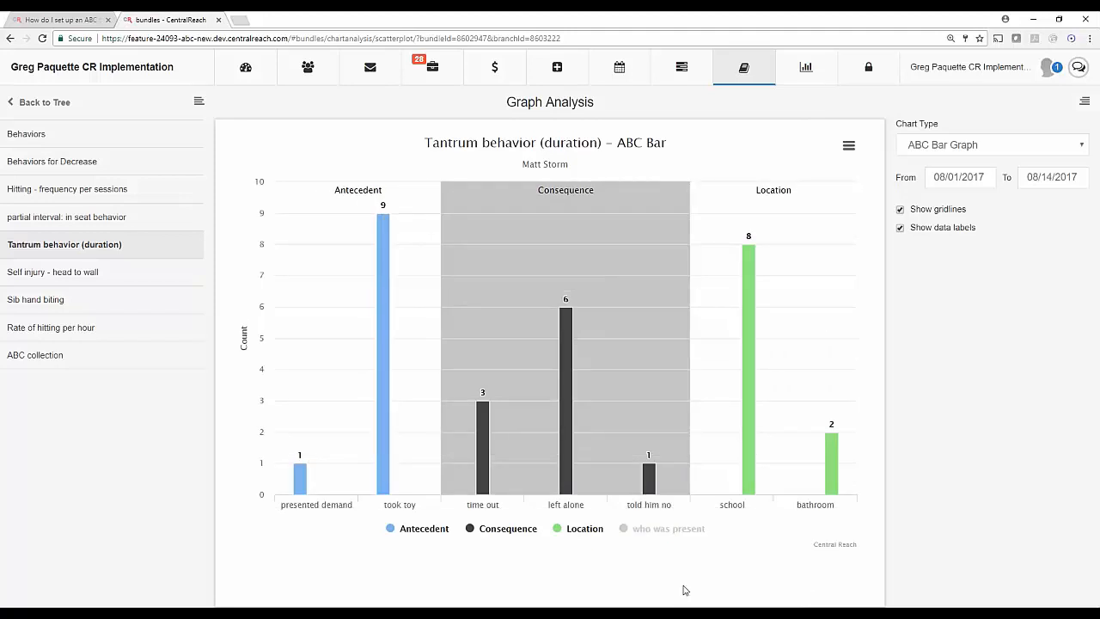
left_click(901, 209)
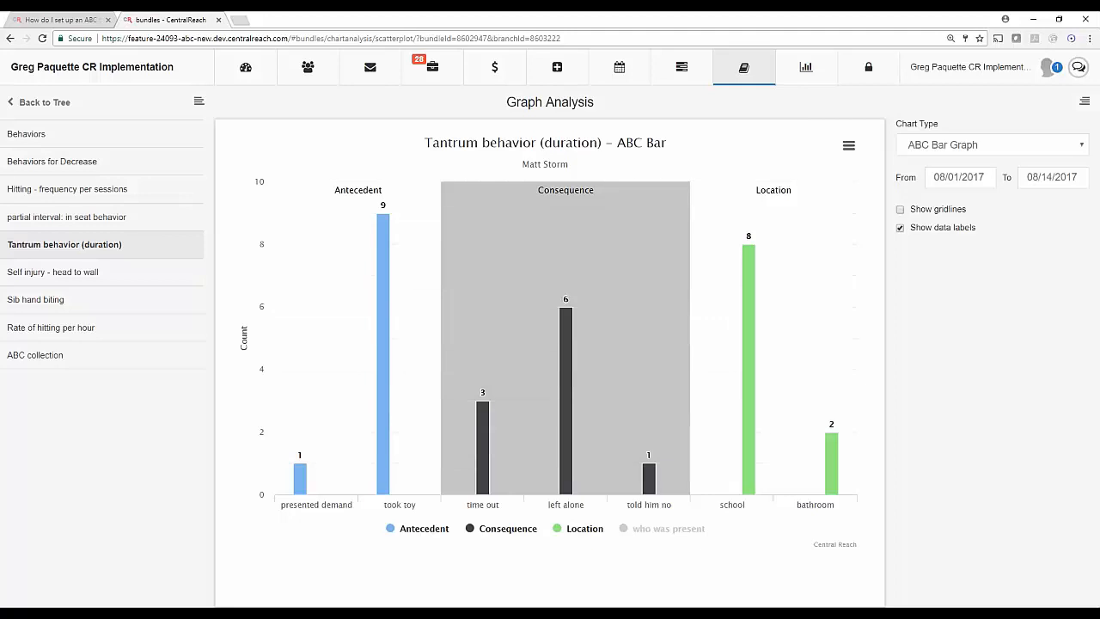
Check the chart's export options and show the tantrum data as an ABC Line Graph with only the Consequence series.
left_click(849, 147)
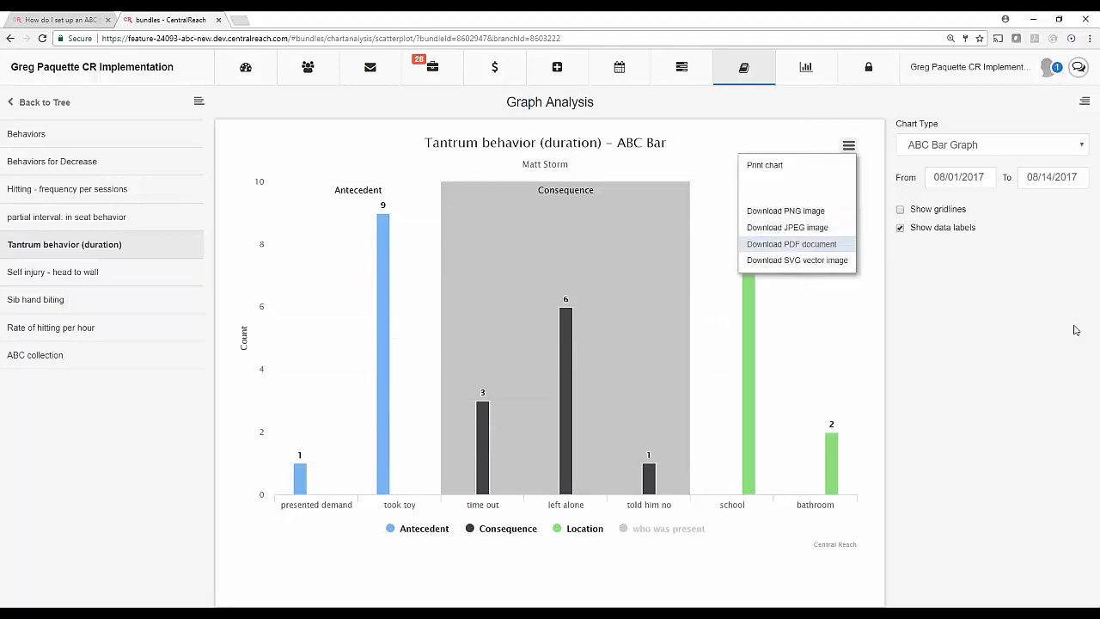
left_click(989, 146)
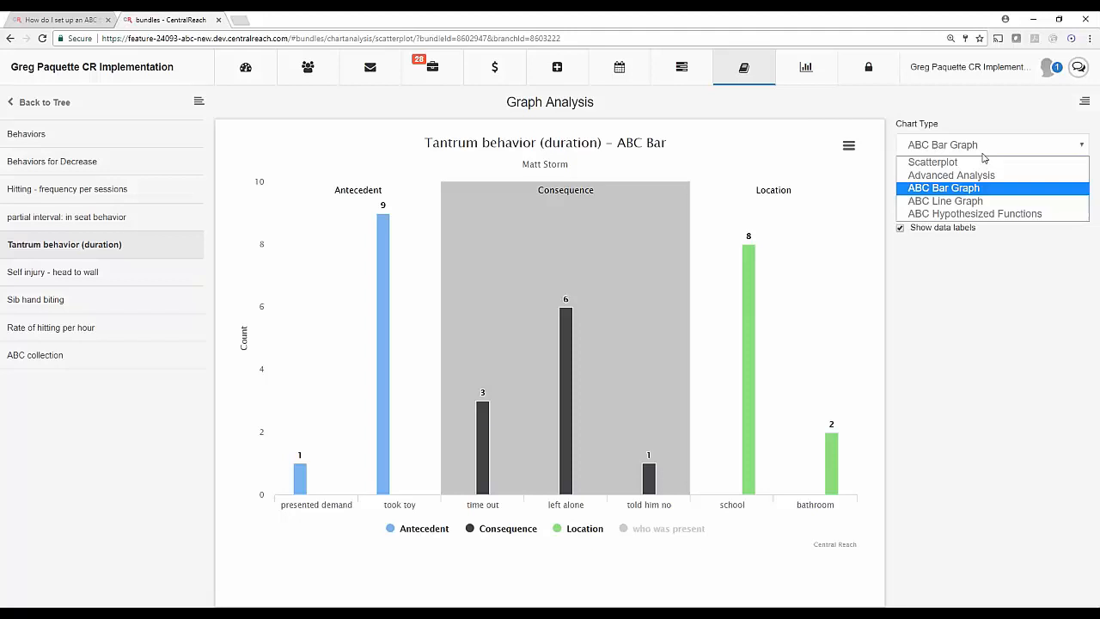
left_click(941, 203)
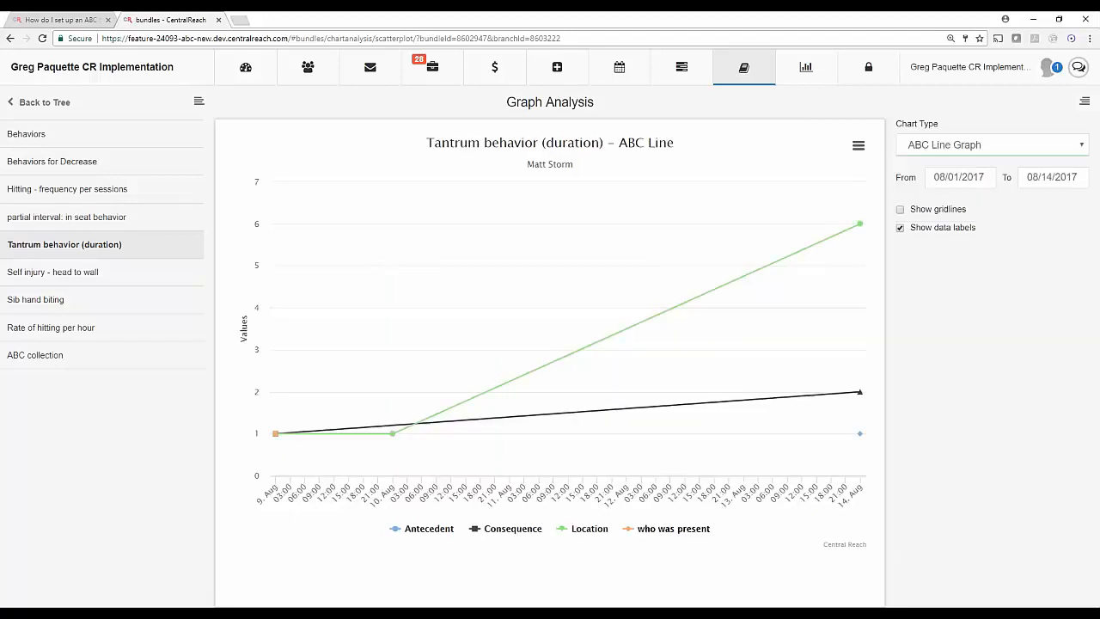
left_click(646, 530)
left_click(448, 531)
left_click(591, 532)
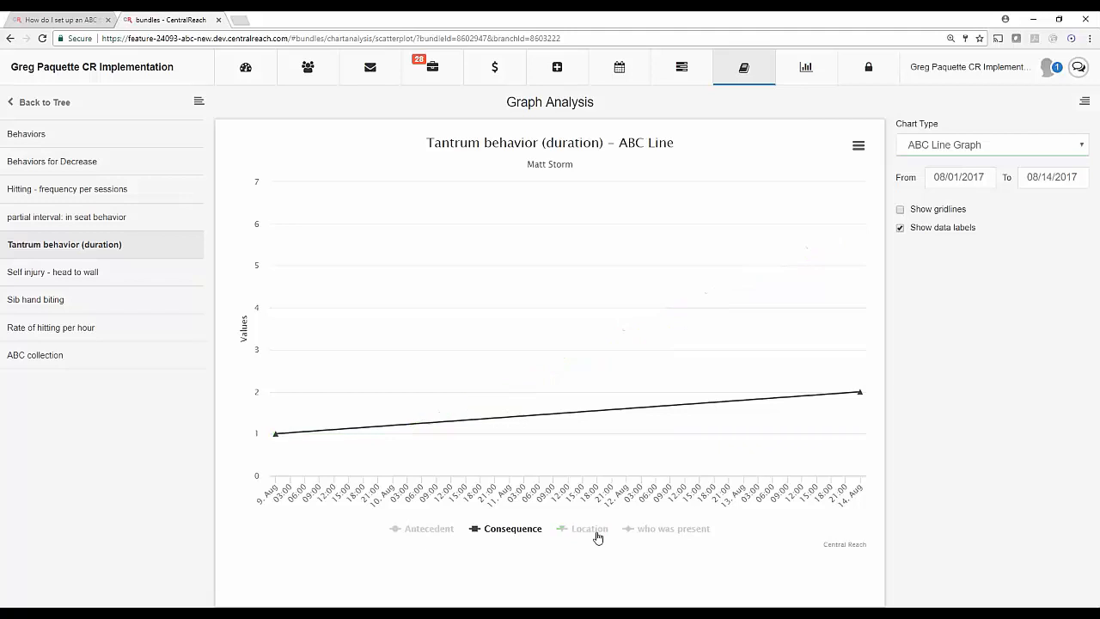
Set the line graph's start date to 07/17/2017 and hide the Location and who was present series.
left_click(946, 177)
left_click(937, 201)
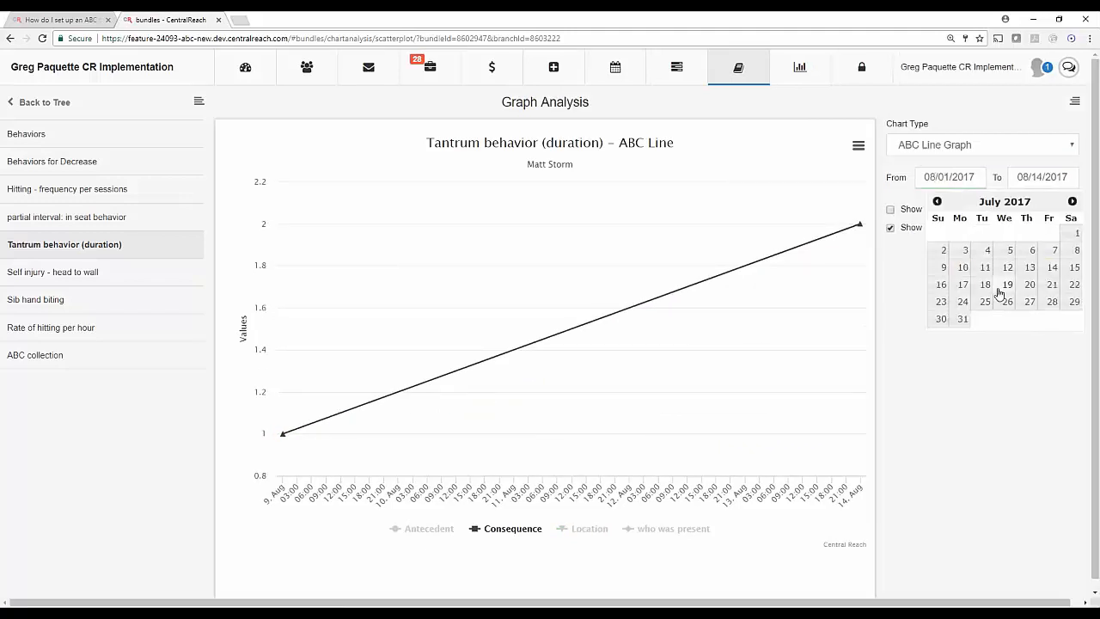
left_click(963, 286)
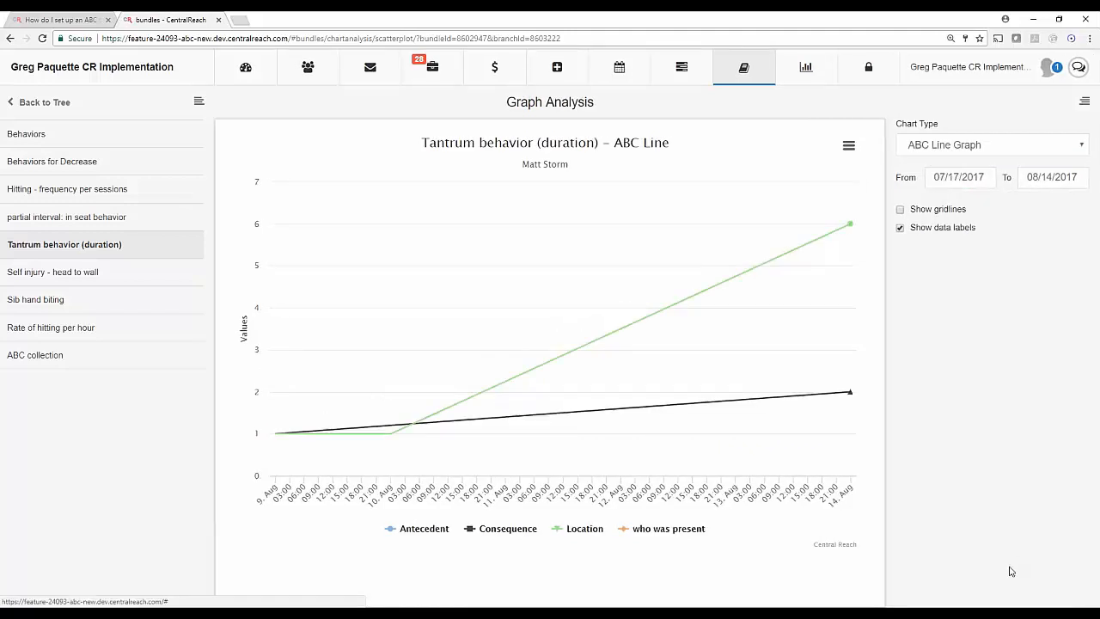
left_click(665, 530)
left_click(577, 530)
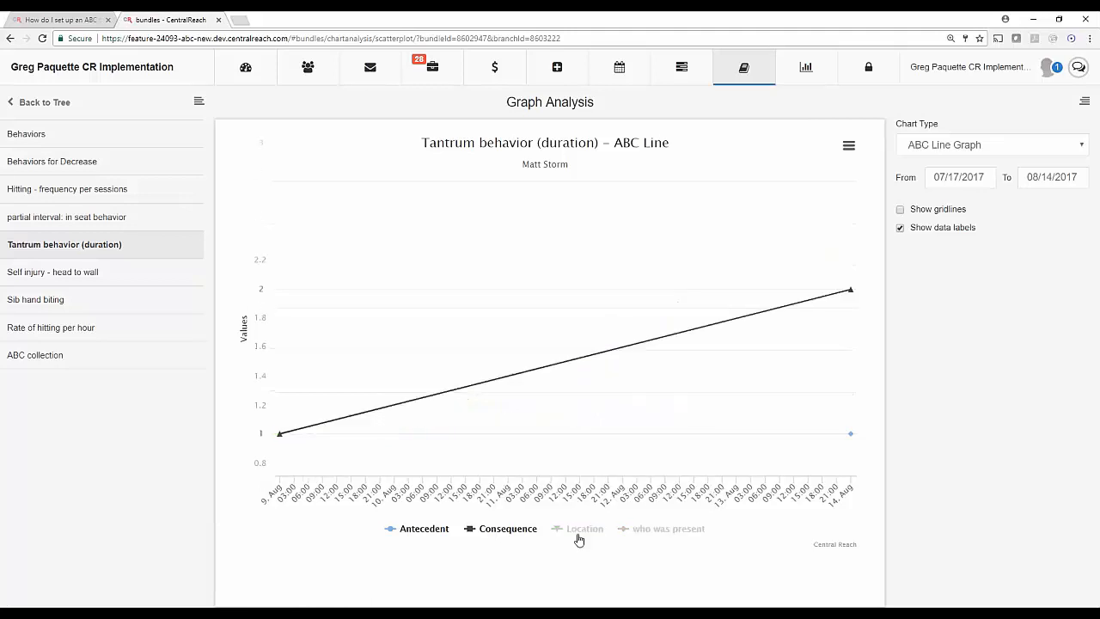
left_click(407, 533)
left_click(407, 533)
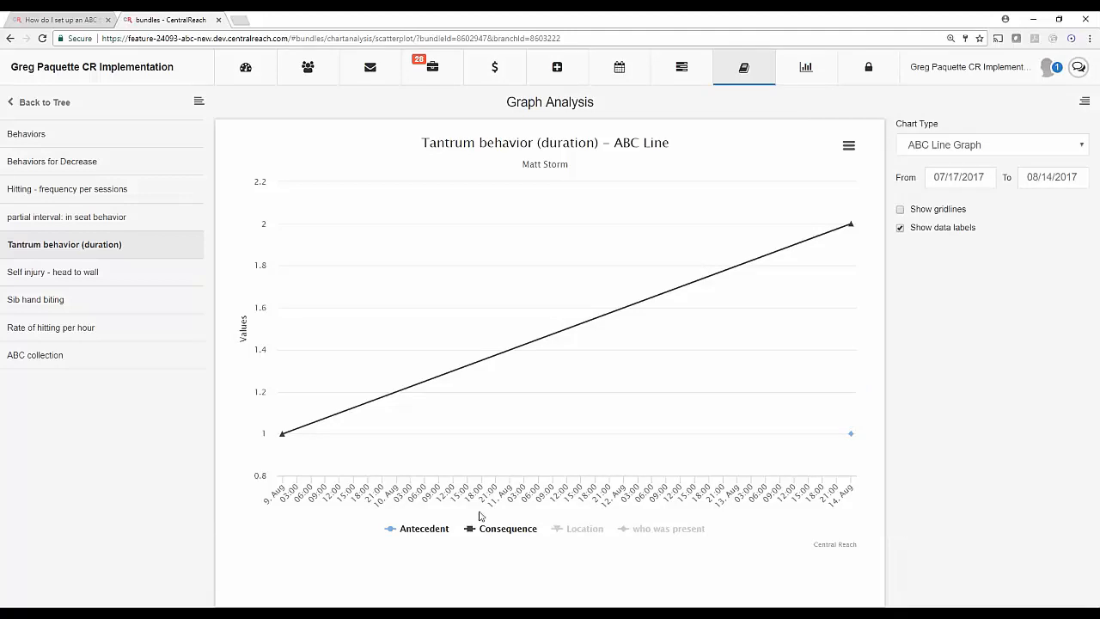
Display the Location series on the tantrum line graph and inspect the school counts at its data points.
left_click(582, 528)
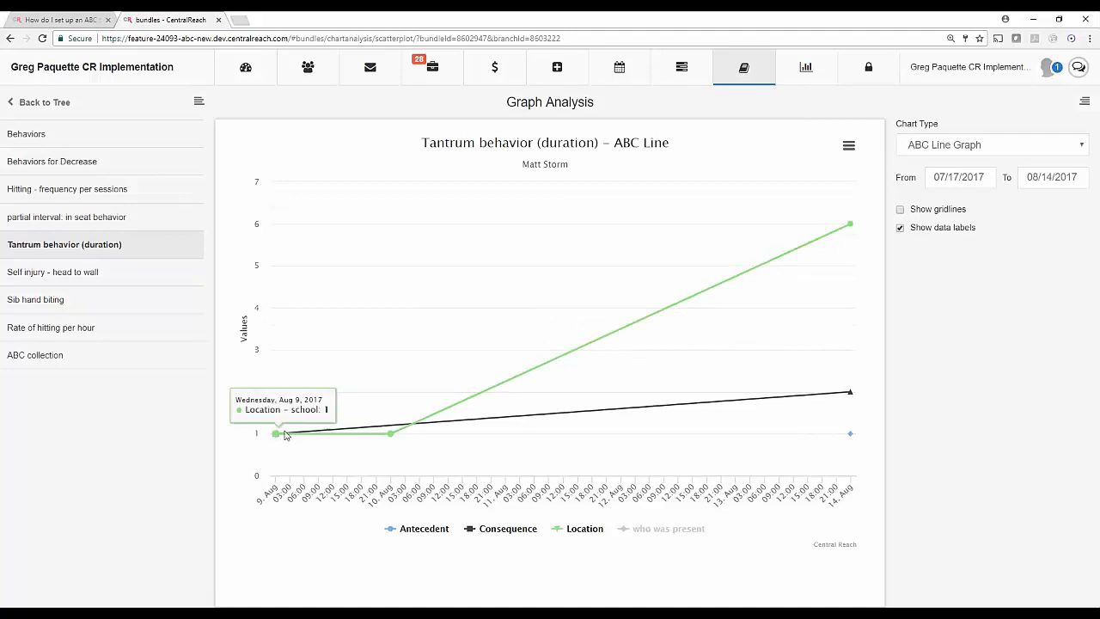
mouse_move(392, 437)
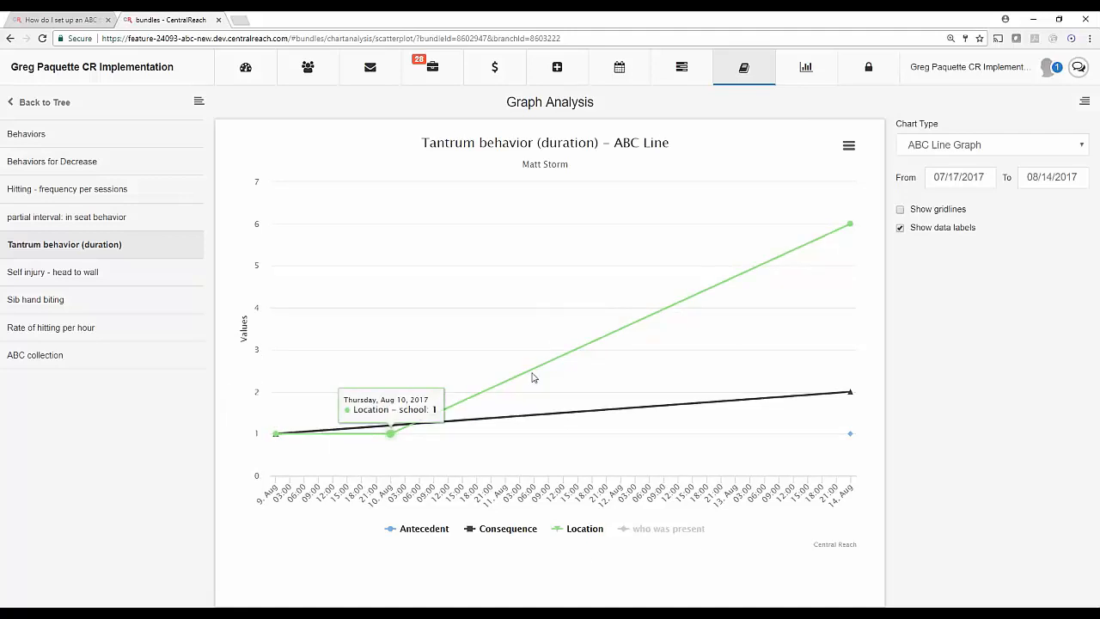
mouse_move(850, 226)
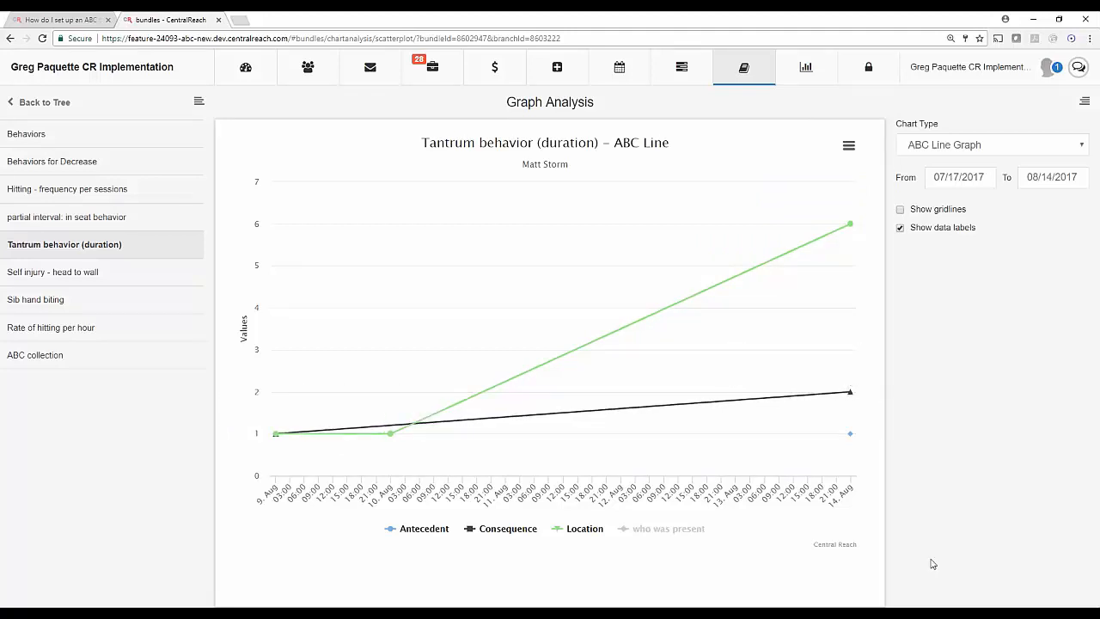
Show the tantrum ABC Hypothesized Functions chart starting 08/01/2017 and inspect the Escape and Attention slices.
left_click(939, 152)
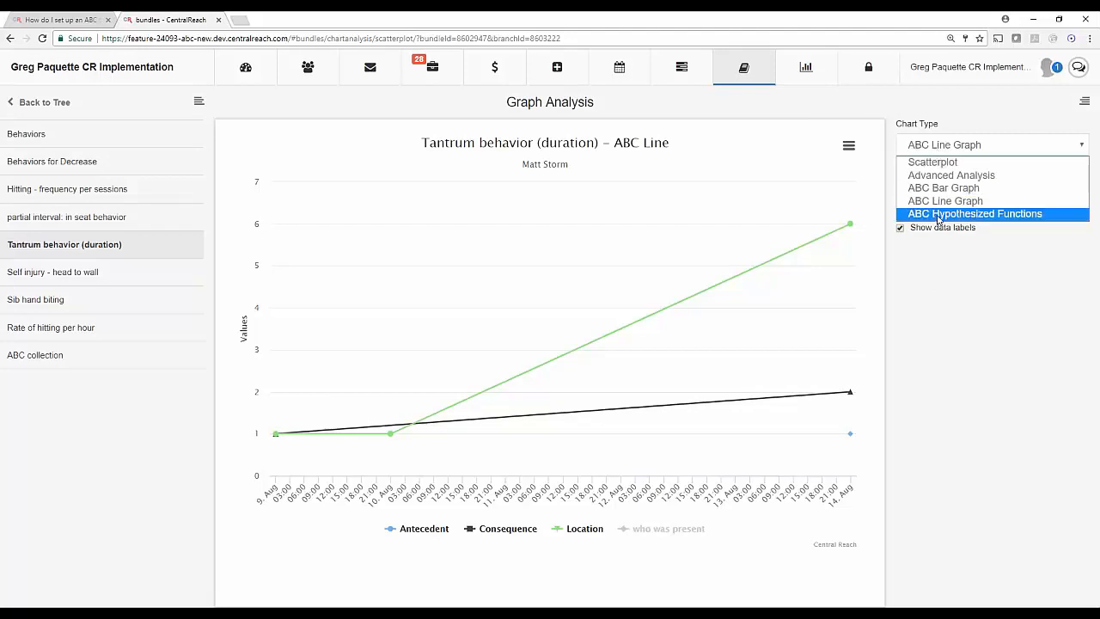
left_click(938, 214)
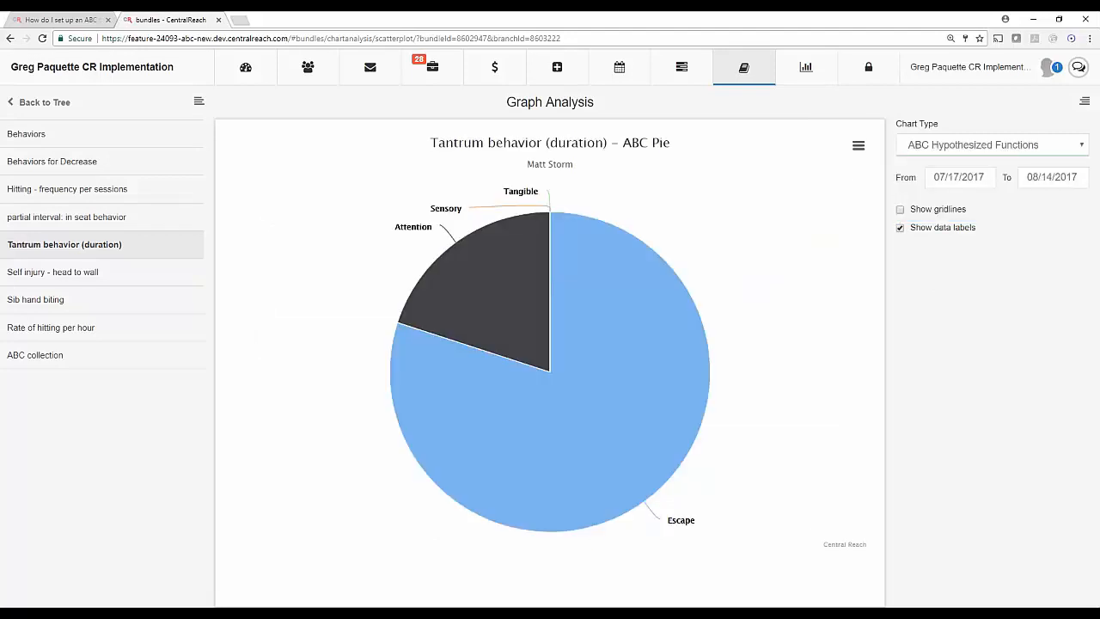
left_click(946, 177)
left_click(1073, 202)
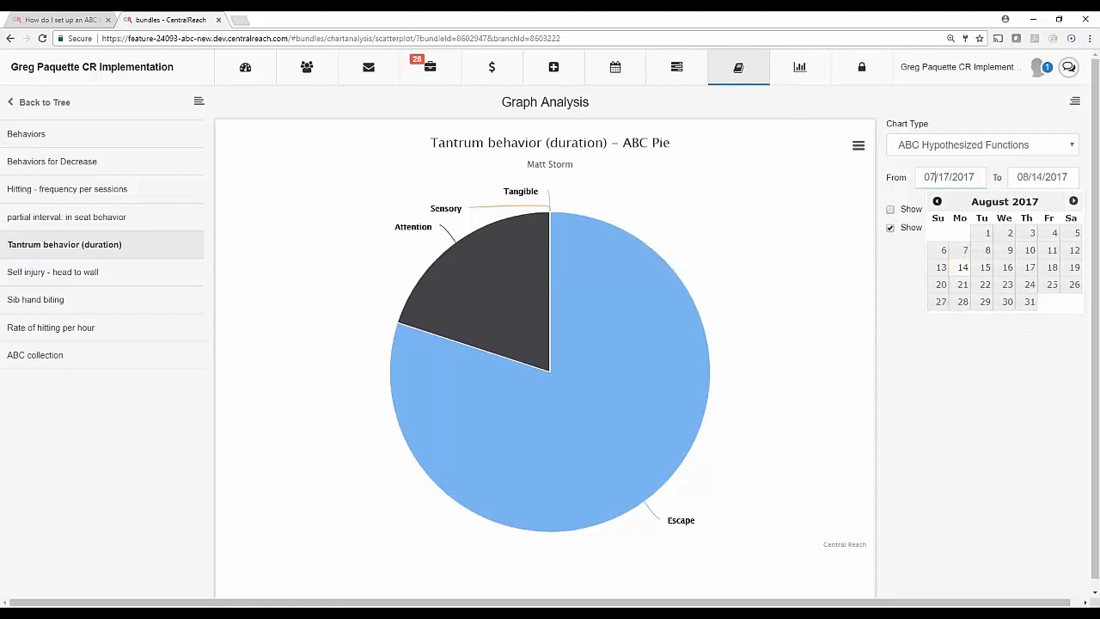
left_click(980, 238)
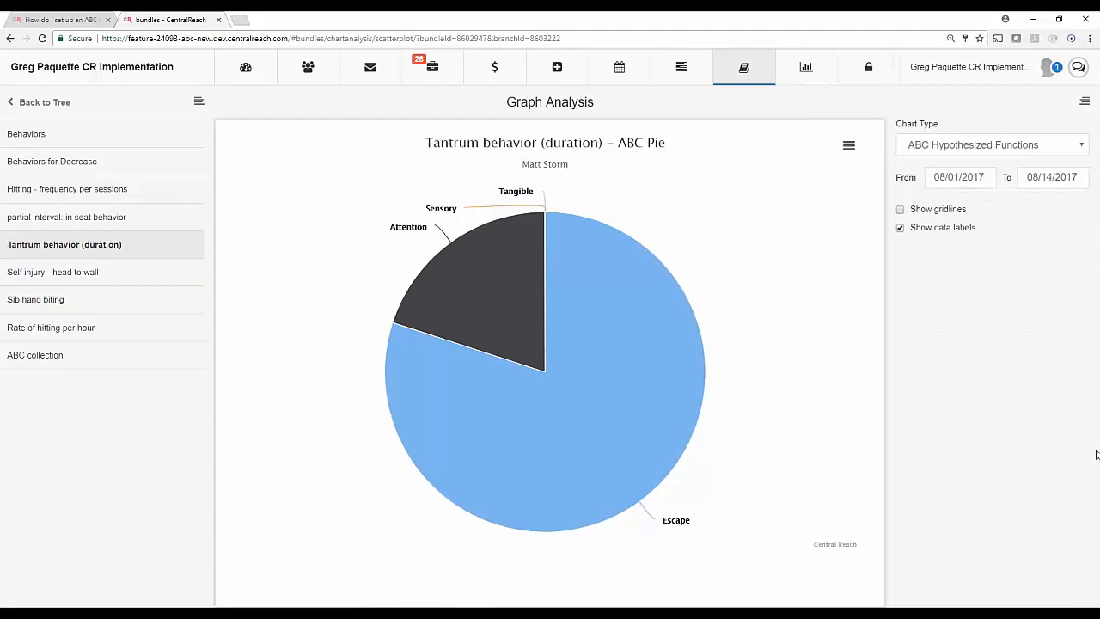
mouse_move(592, 341)
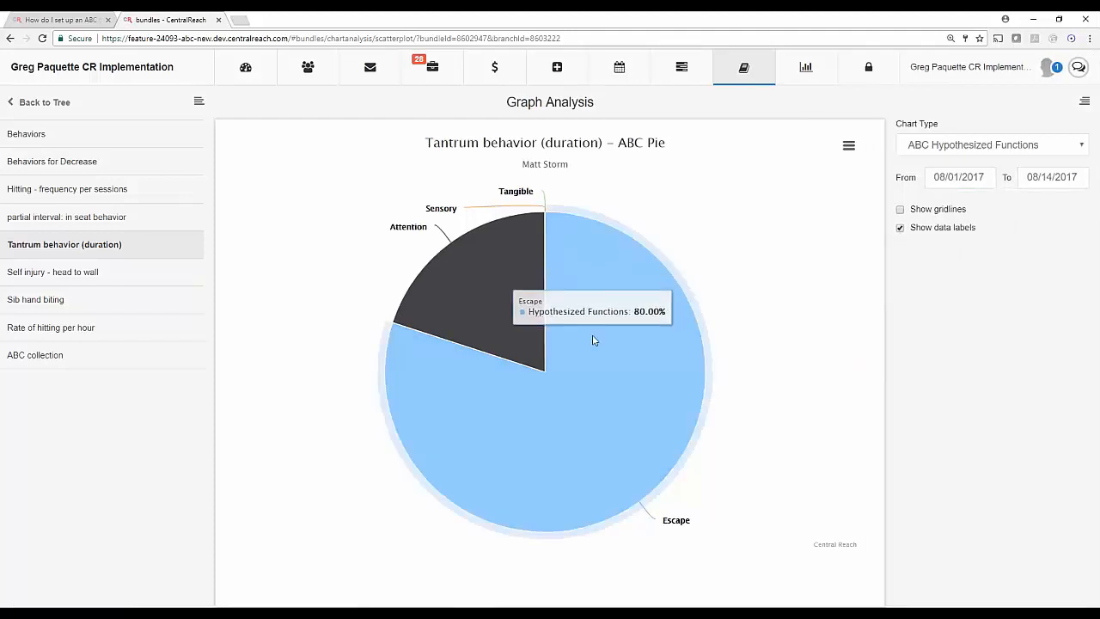
mouse_move(520, 279)
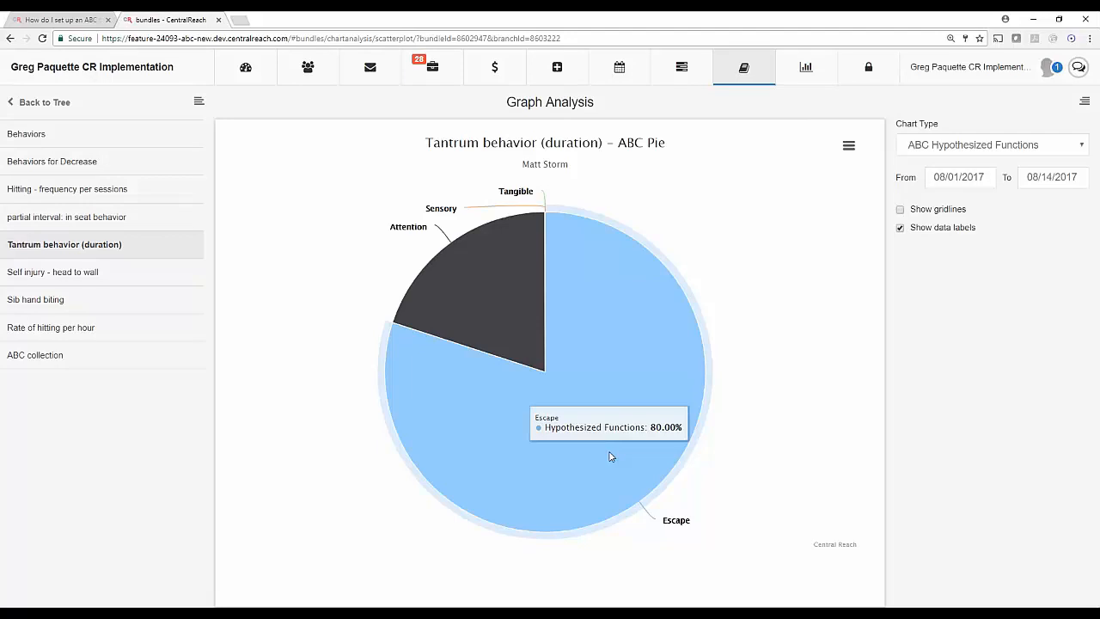
Show the tantrum ABC Bar Graph with only the who was present series and inspect the fdgagf bar.
left_click(997, 146)
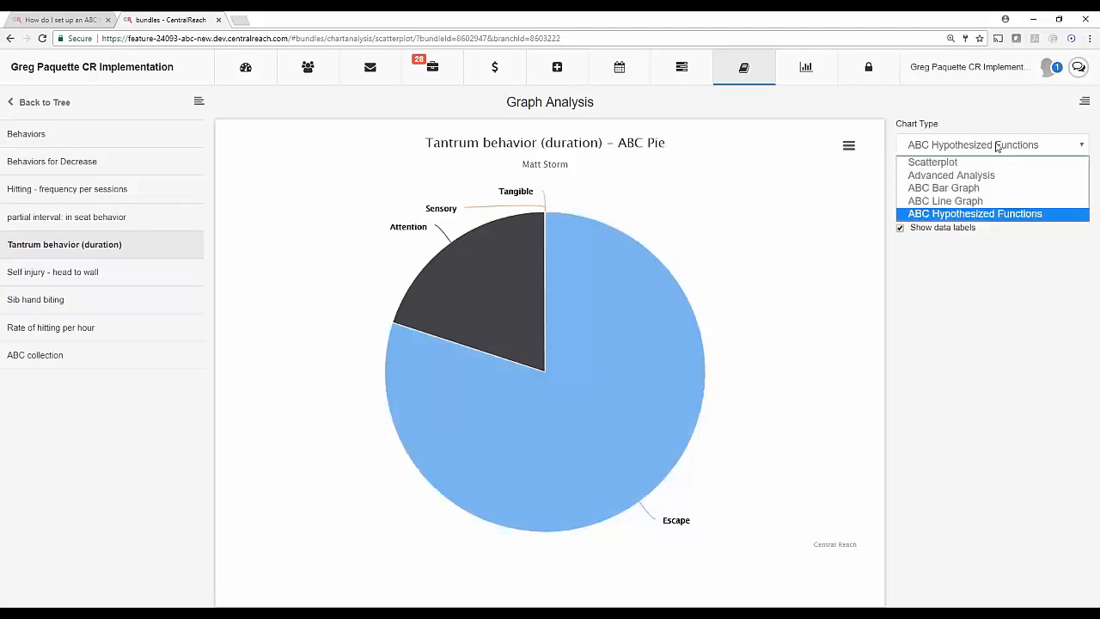
left_click(976, 187)
left_click(593, 529)
left_click(674, 528)
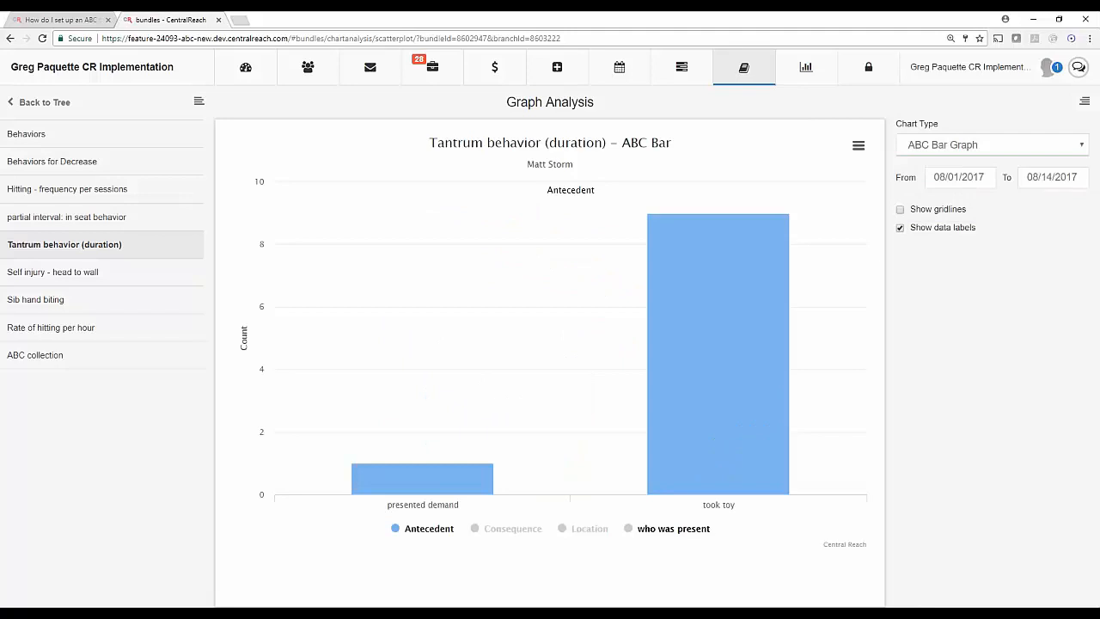
left_click(429, 529)
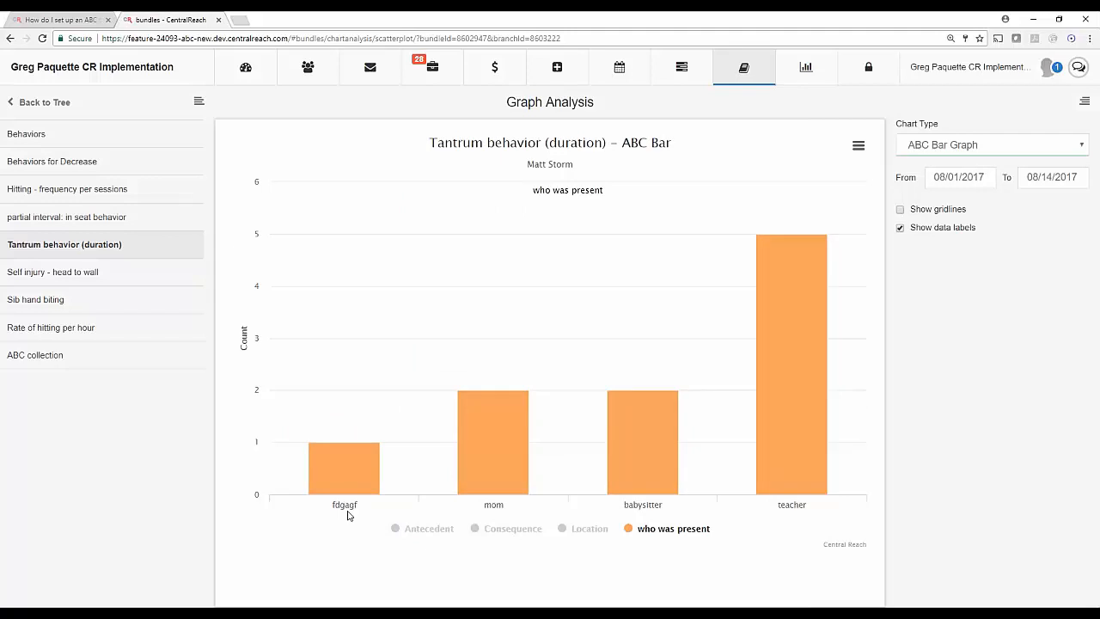
mouse_move(350, 497)
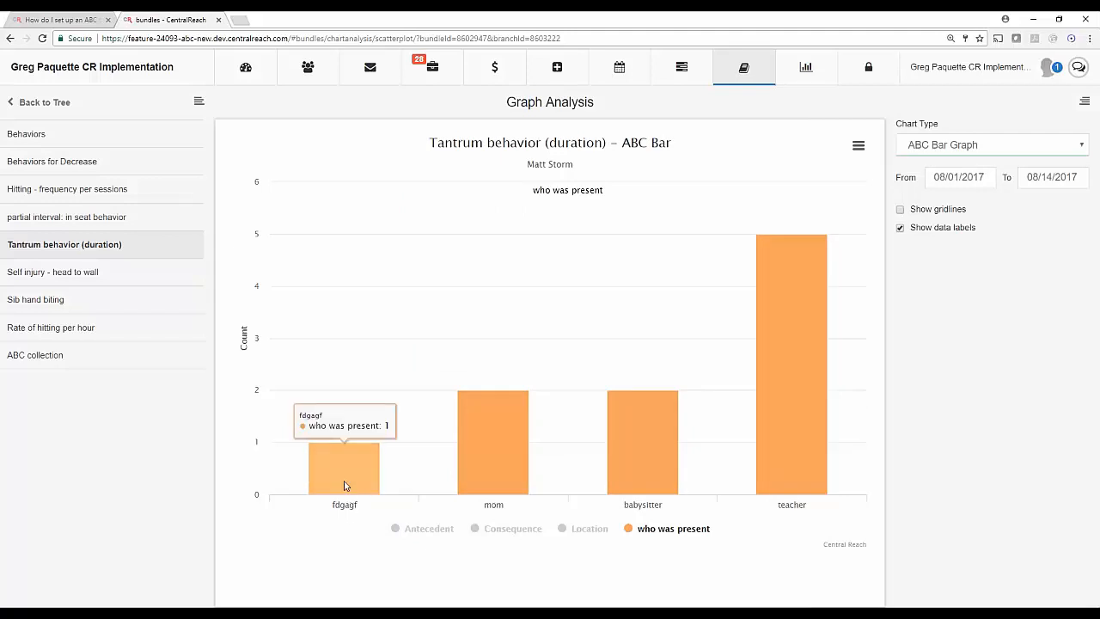
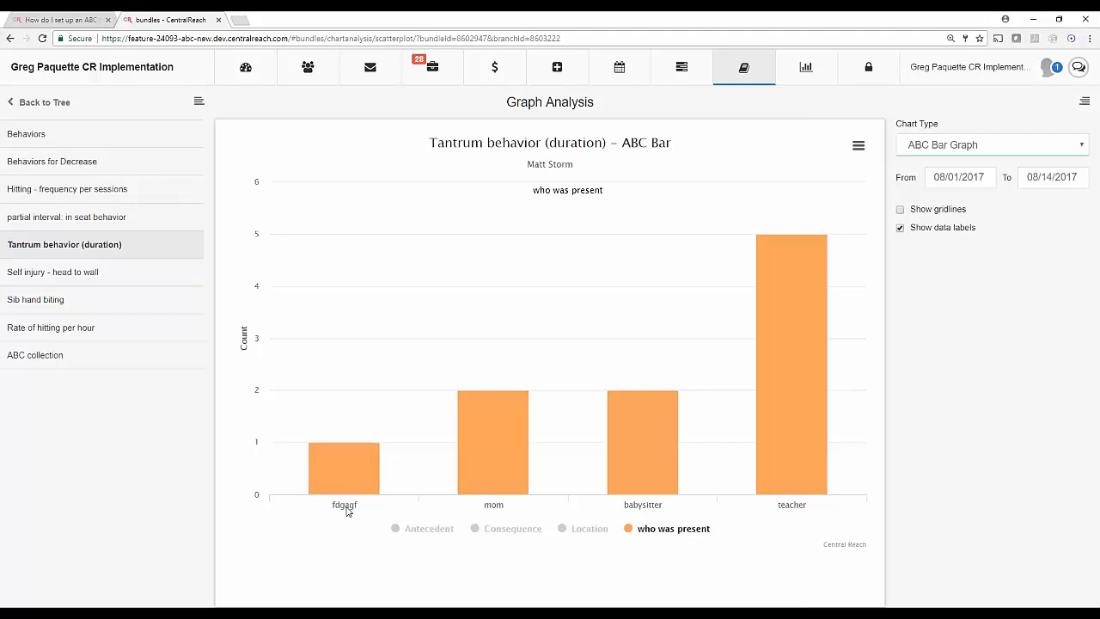
Open the ABC template with the single select location column and check the function assigned to the left alone consequence.
left_click(751, 83)
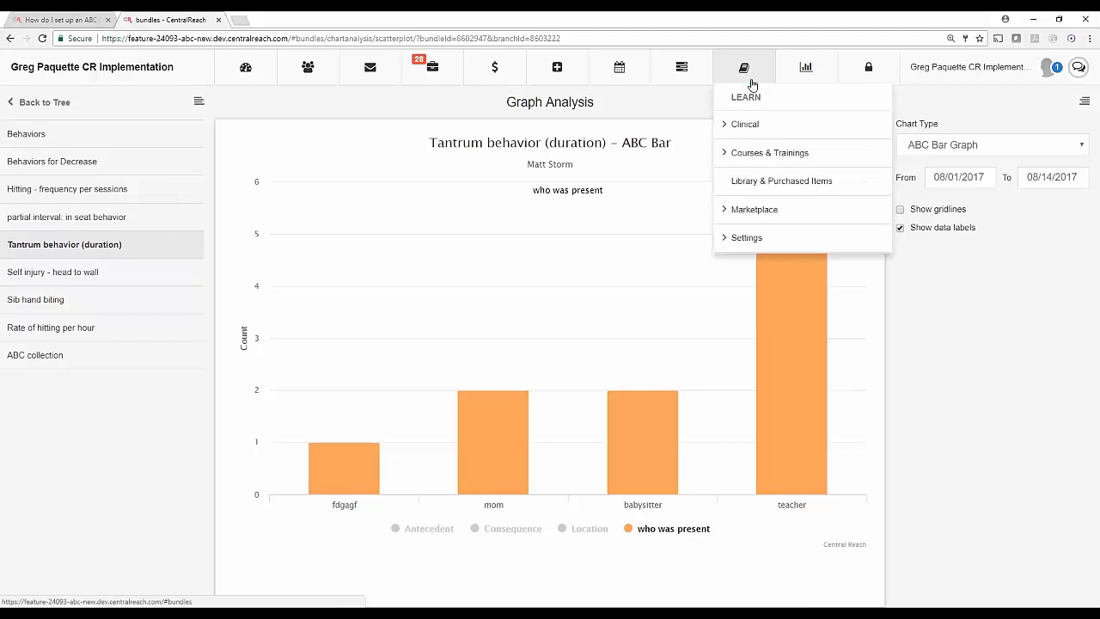
left_click(738, 238)
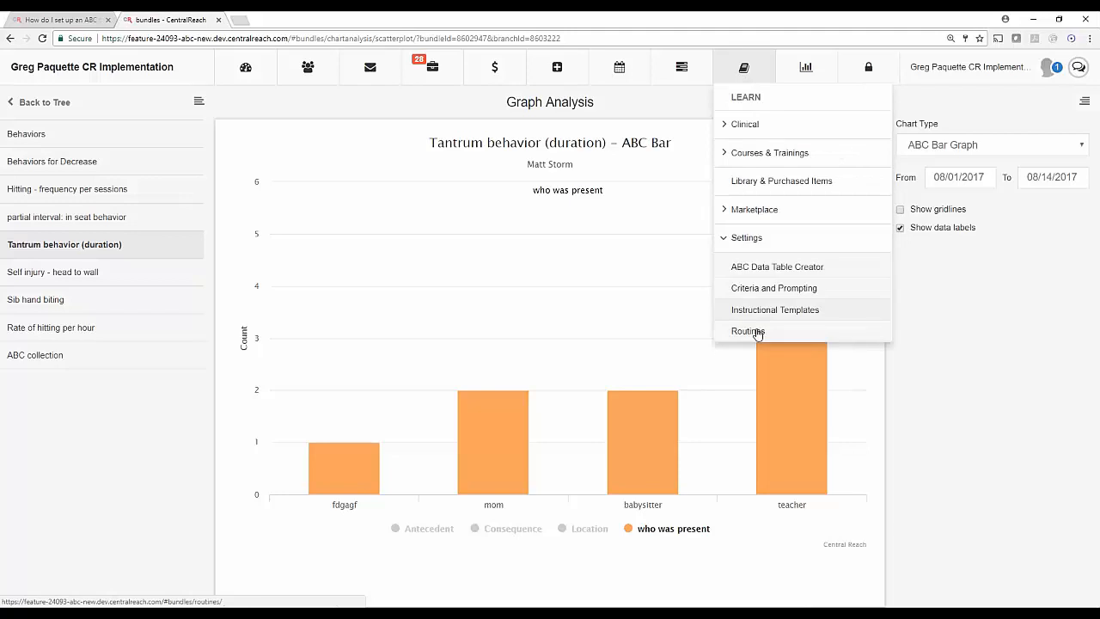
left_click(765, 268)
left_click(300, 228)
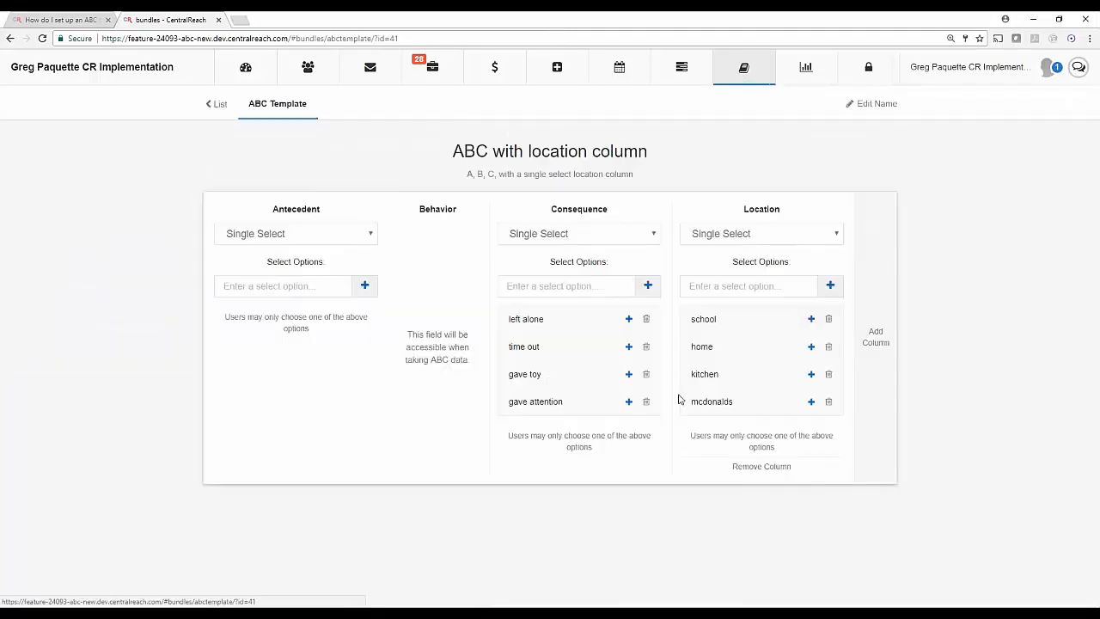
left_click(628, 318)
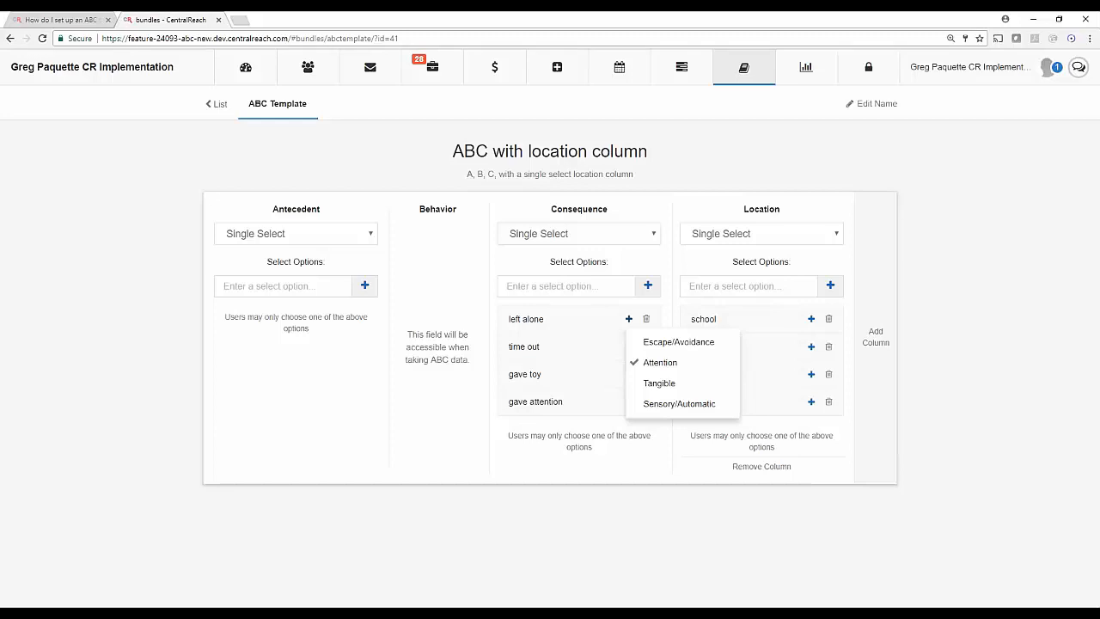
Return to the list of ABC templates in the ABC Data Table Creator.
left_click(745, 68)
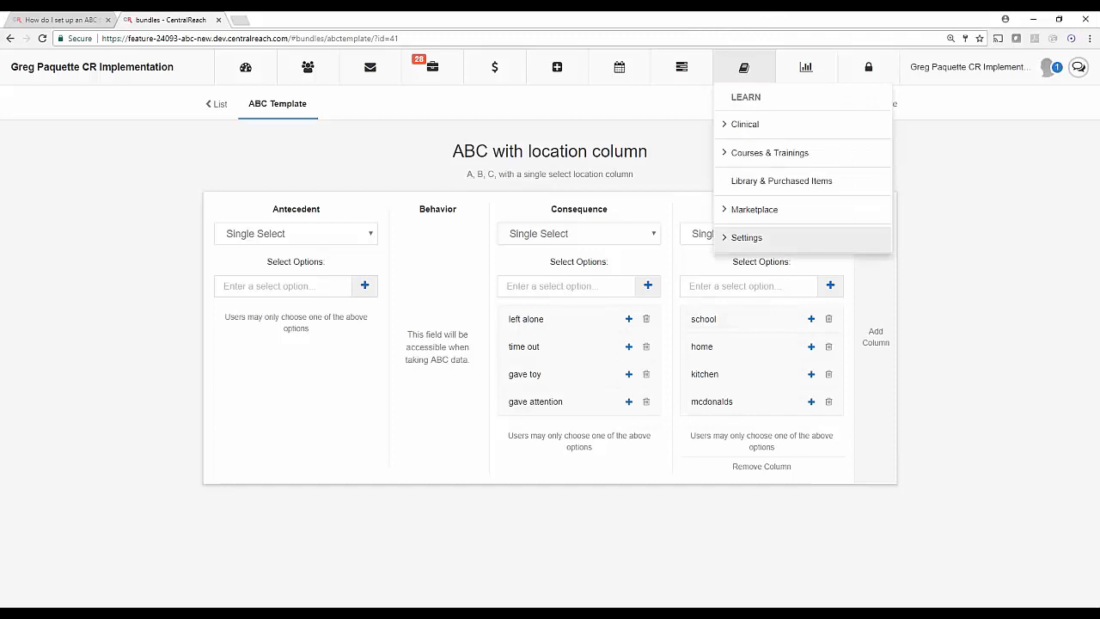
left_click(750, 244)
left_click(754, 267)
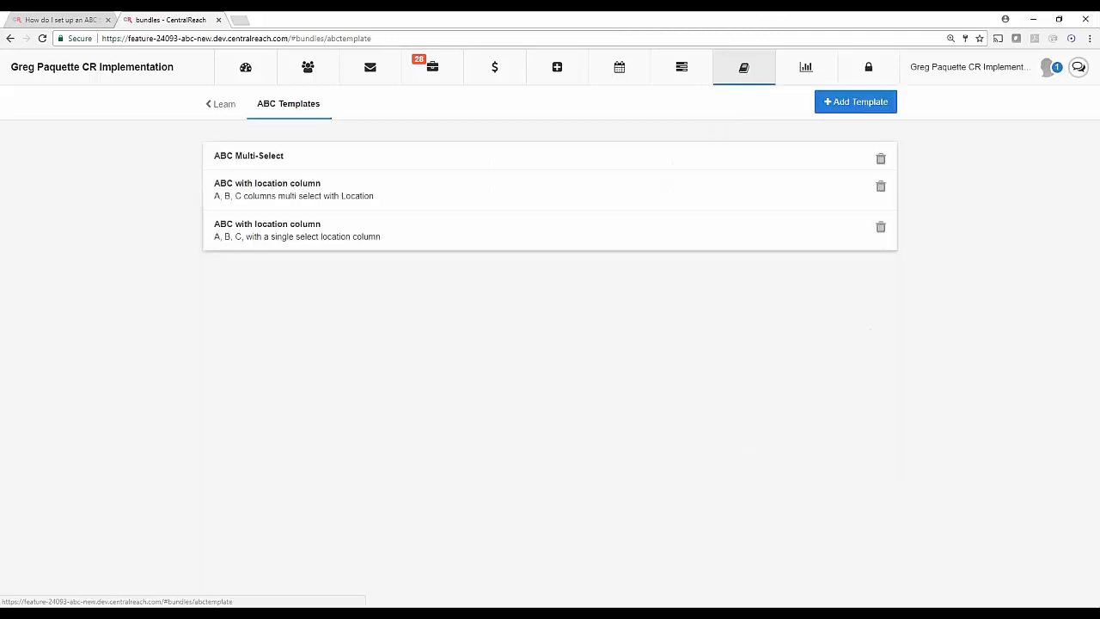
left_click(761, 67)
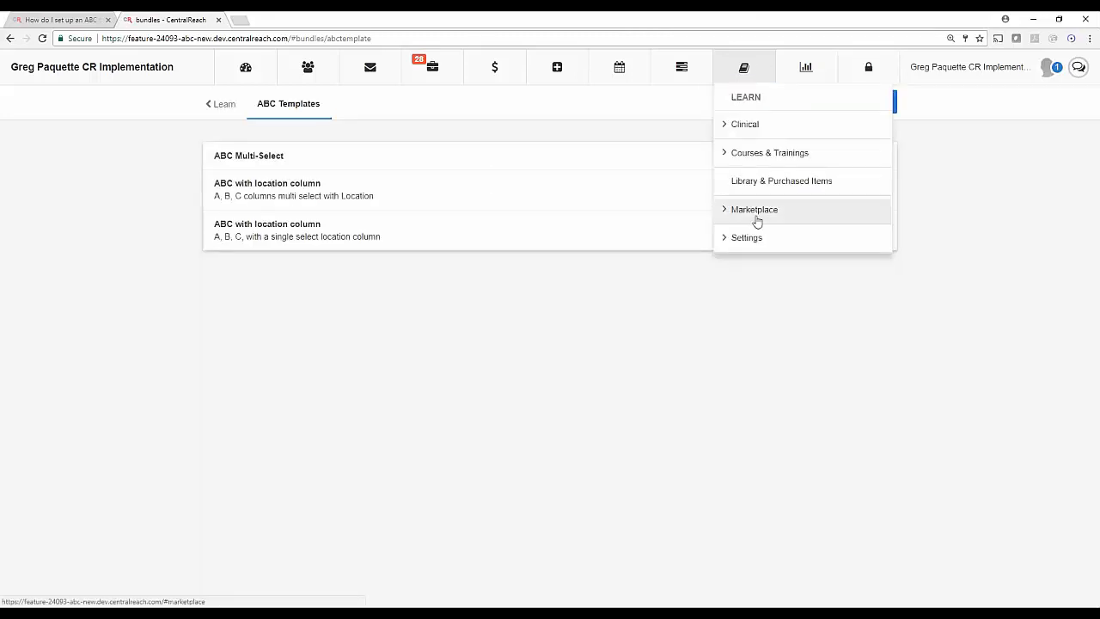
left_click(741, 243)
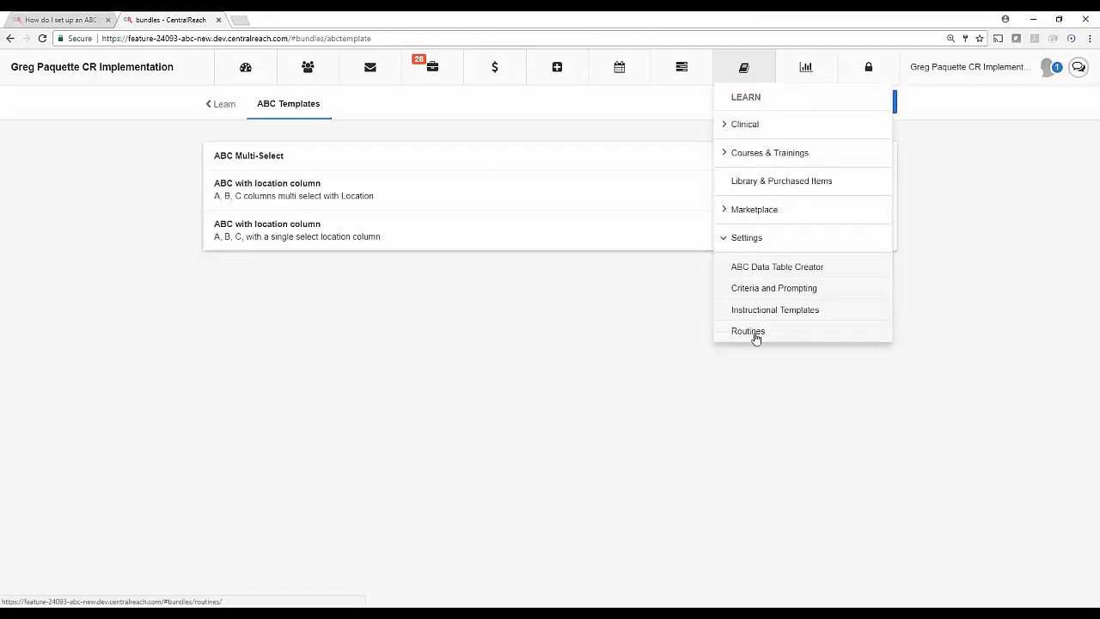
left_click(783, 273)
Filter the clinical learning trees to those assigned to the client and open the client's ABA program book.
left_click(752, 68)
left_click(745, 125)
left_click(739, 155)
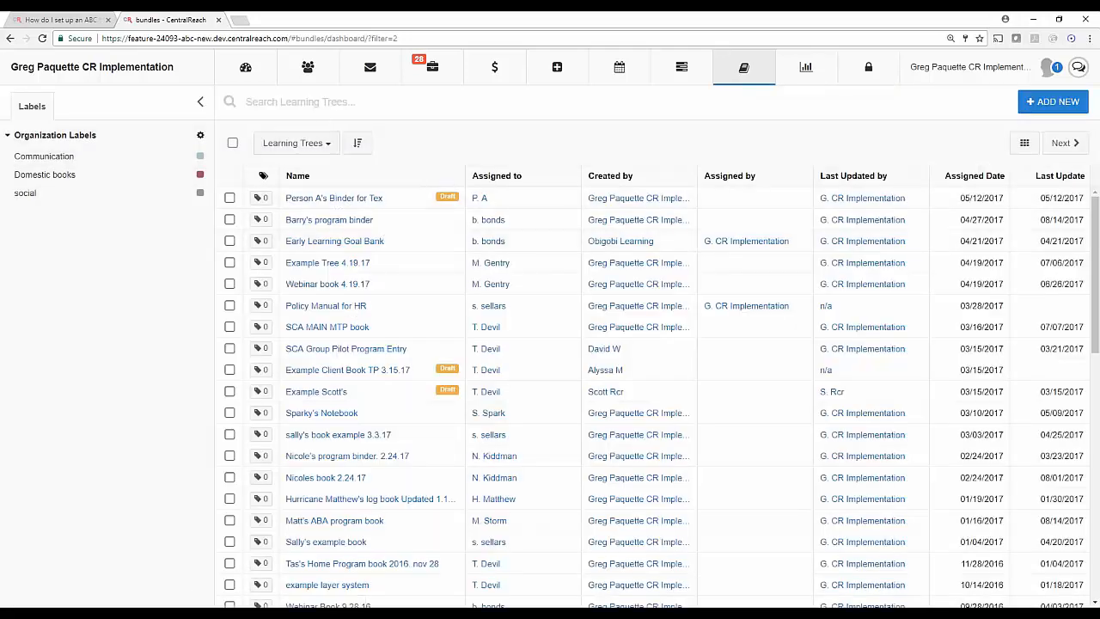
left_click(292, 101)
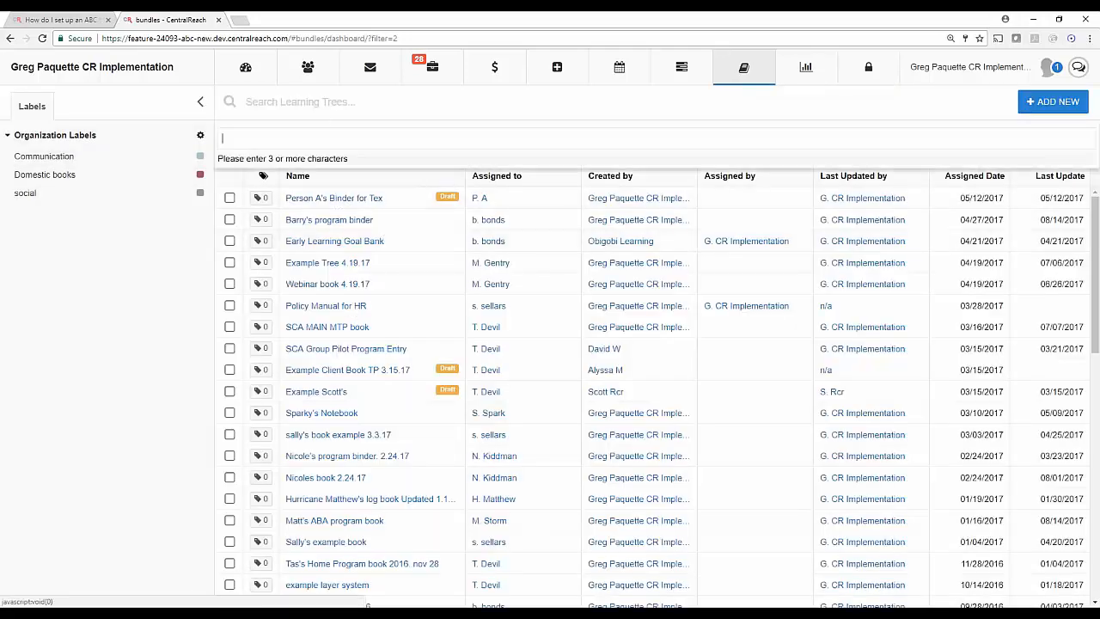
type("matt")
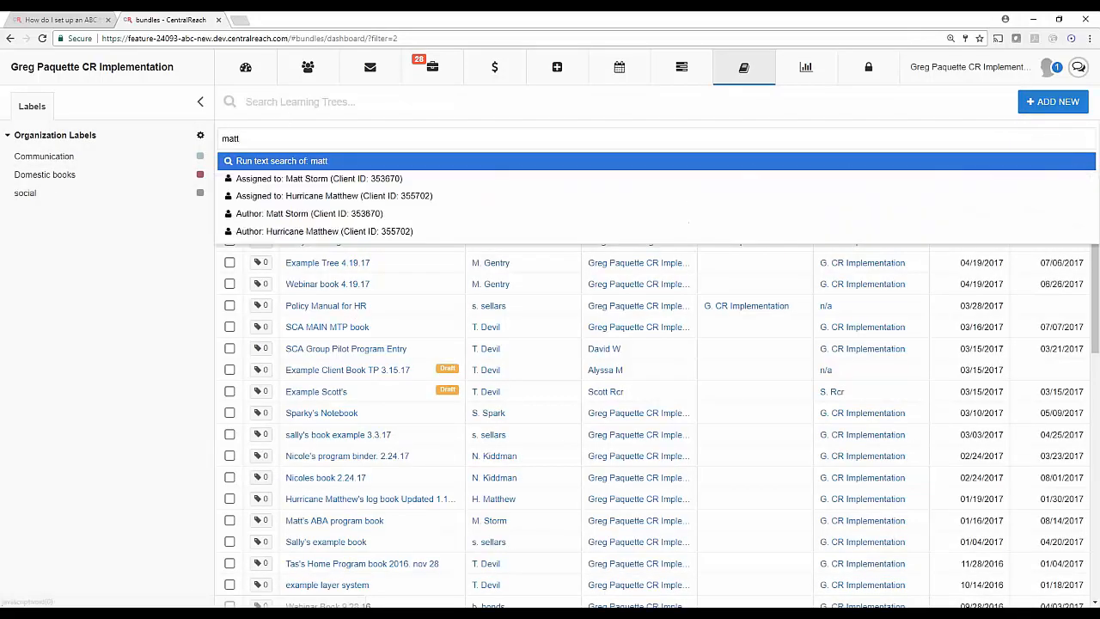
left_click(296, 179)
left_click(335, 230)
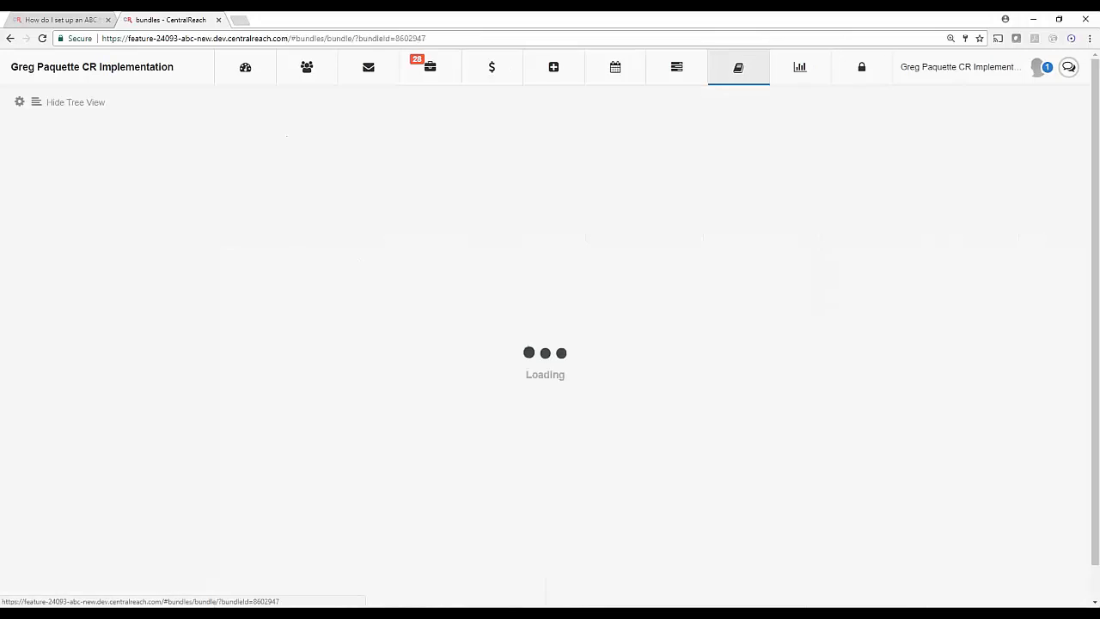
Open the program book's settings and show its ABC Table Selector.
left_click(18, 104)
left_click(68, 125)
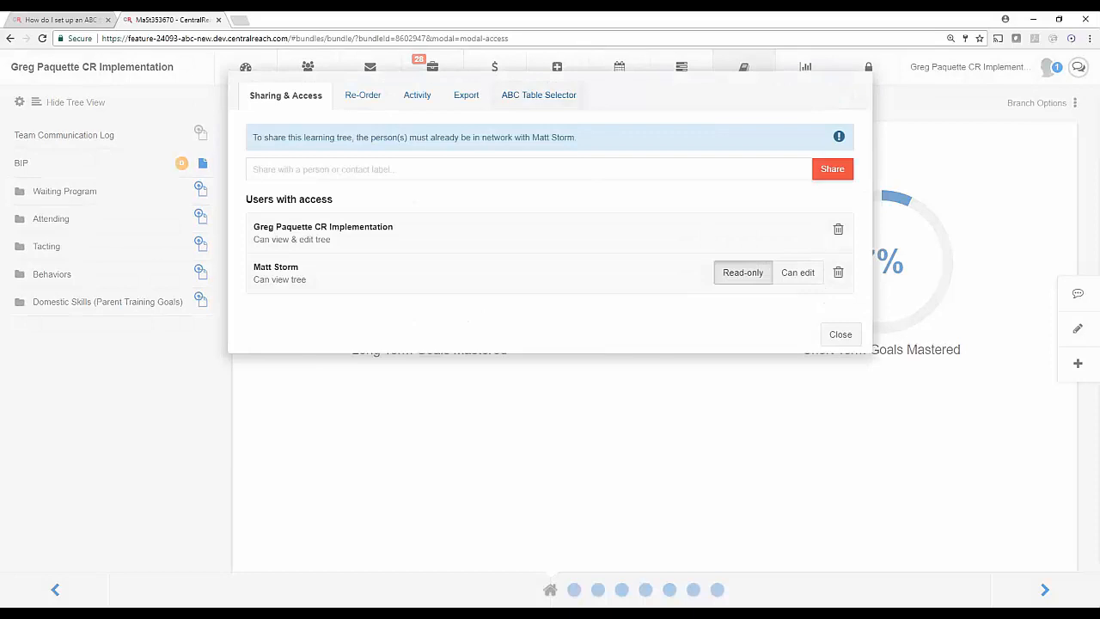
left_click(563, 99)
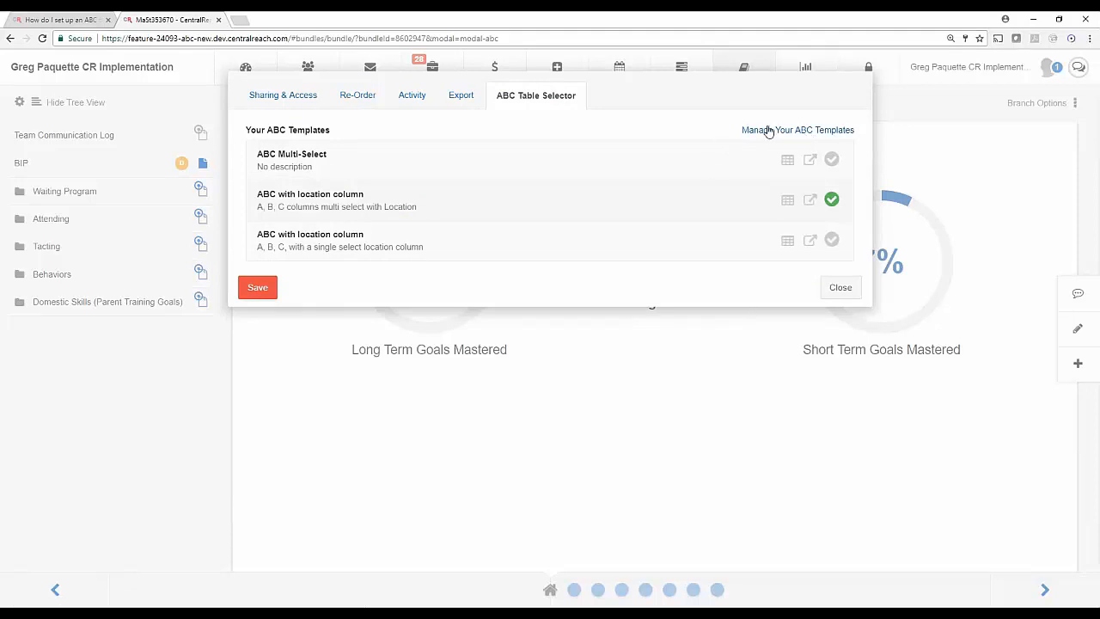
Open Manage Your ABC Templates in a new browser tab and locate ABC Data Table Creator among the Learn settings.
right_click(795, 133)
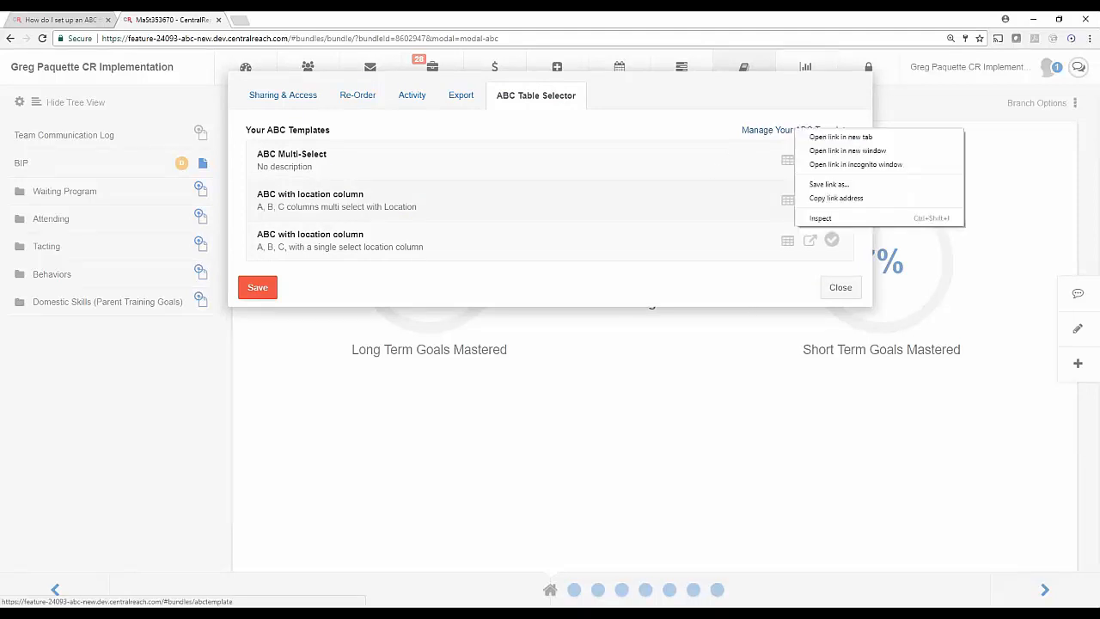
left_click(829, 140)
left_click(311, 20)
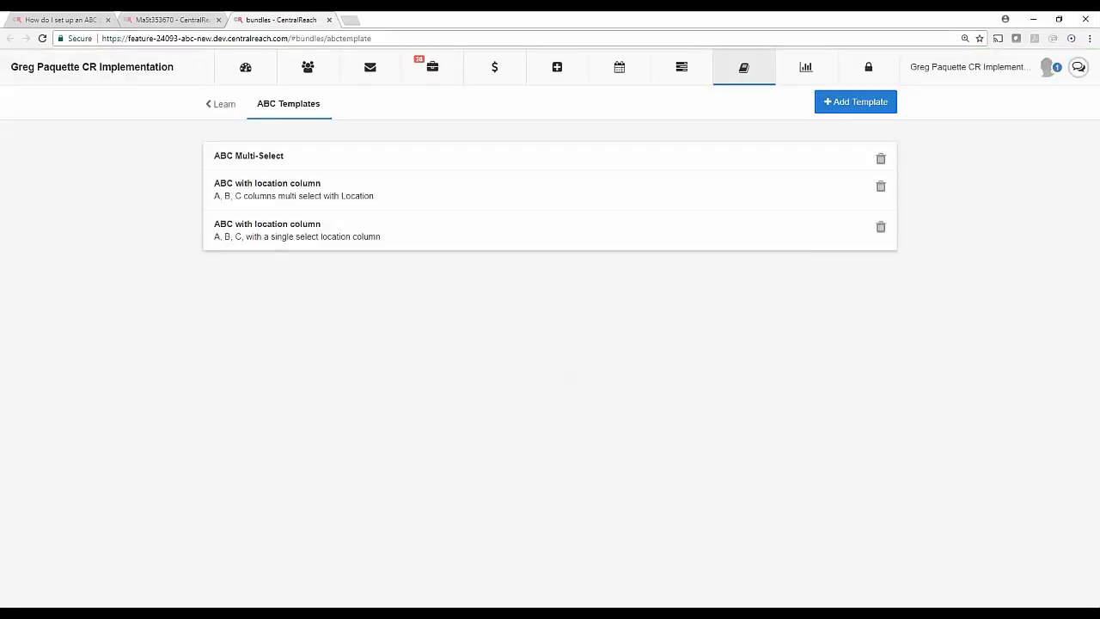
left_click(744, 67)
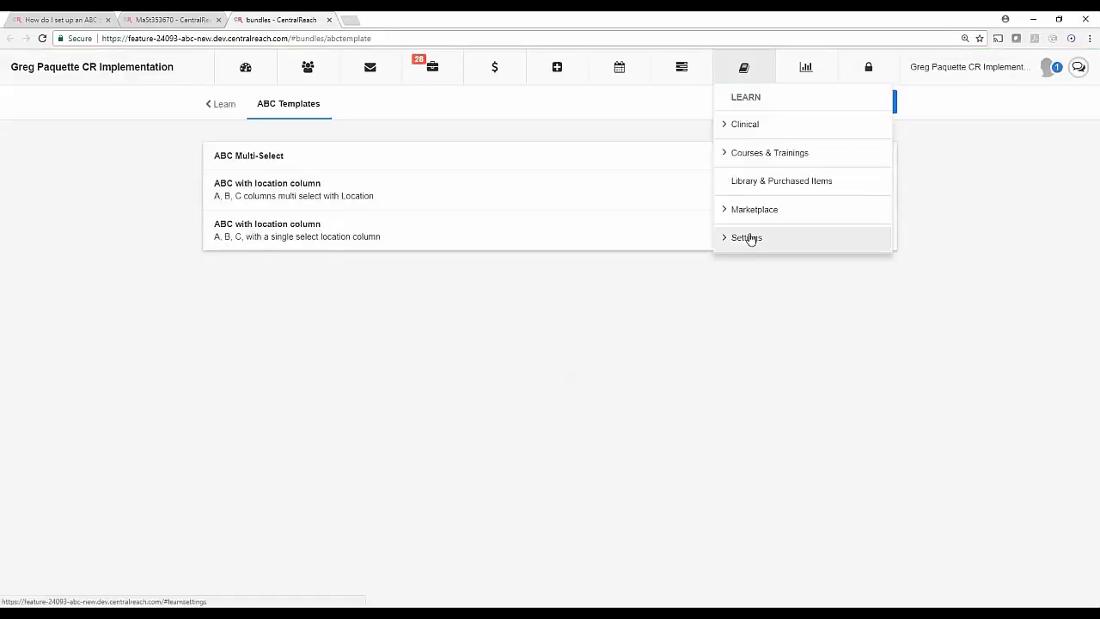
left_click(748, 238)
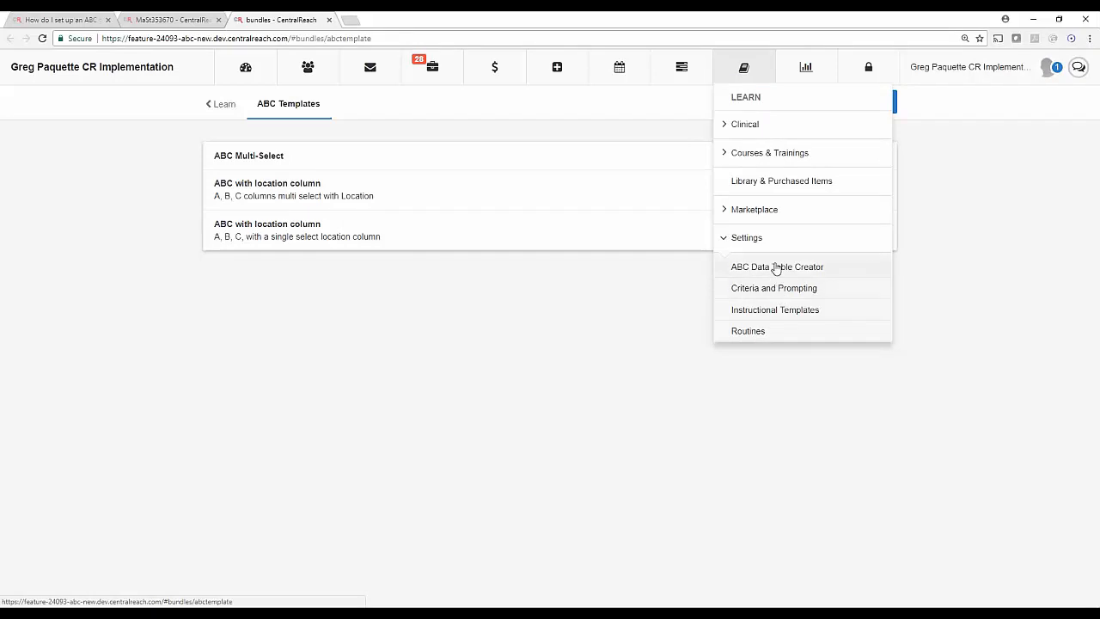
Compare the program book's ABC Table Selector with the ABC templates list in the other browser tab, and close the selector.
left_click(168, 16)
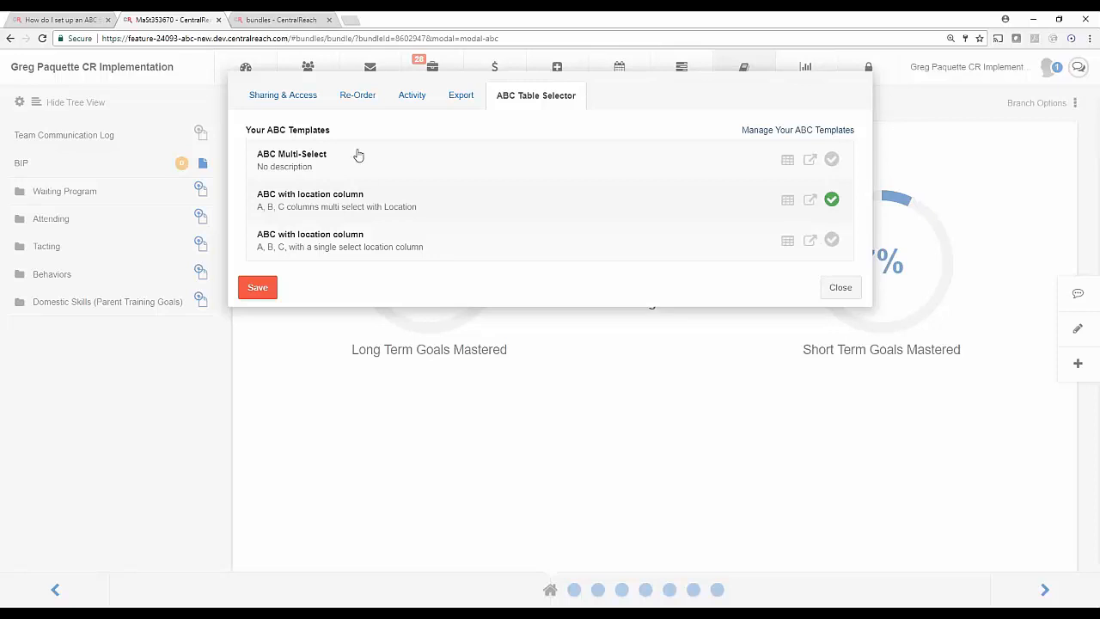
left_click(305, 24)
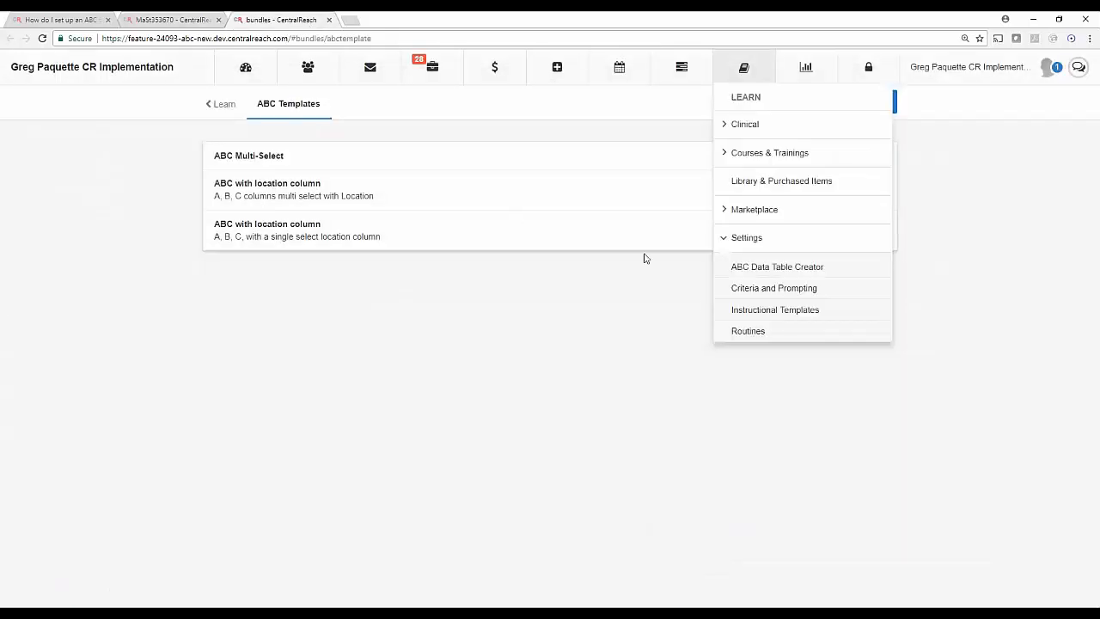
left_click(156, 19)
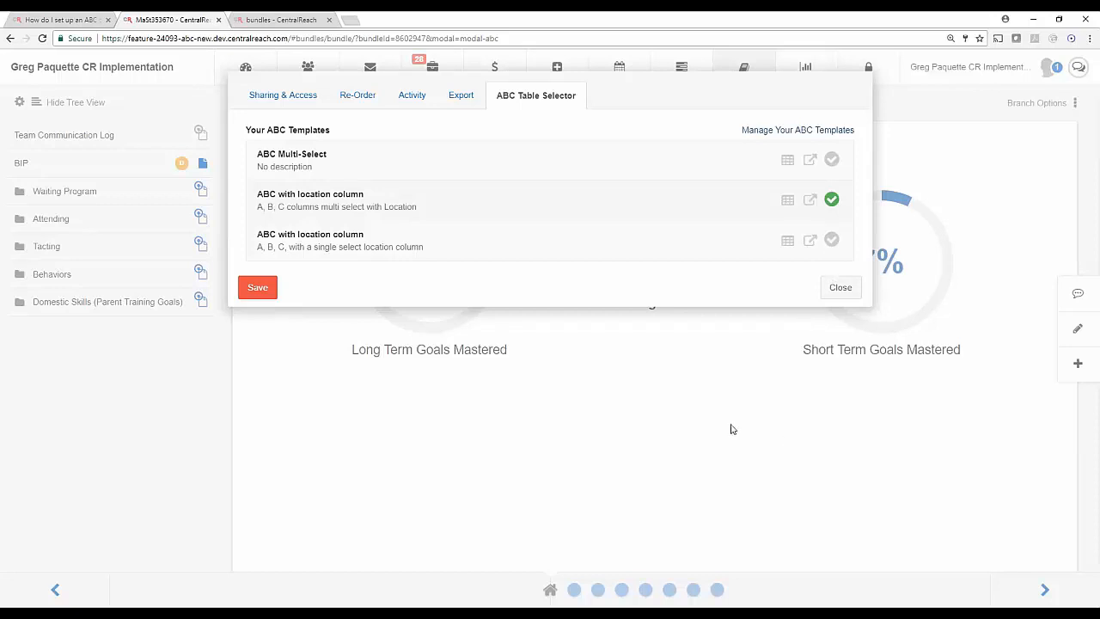
left_click(659, 433)
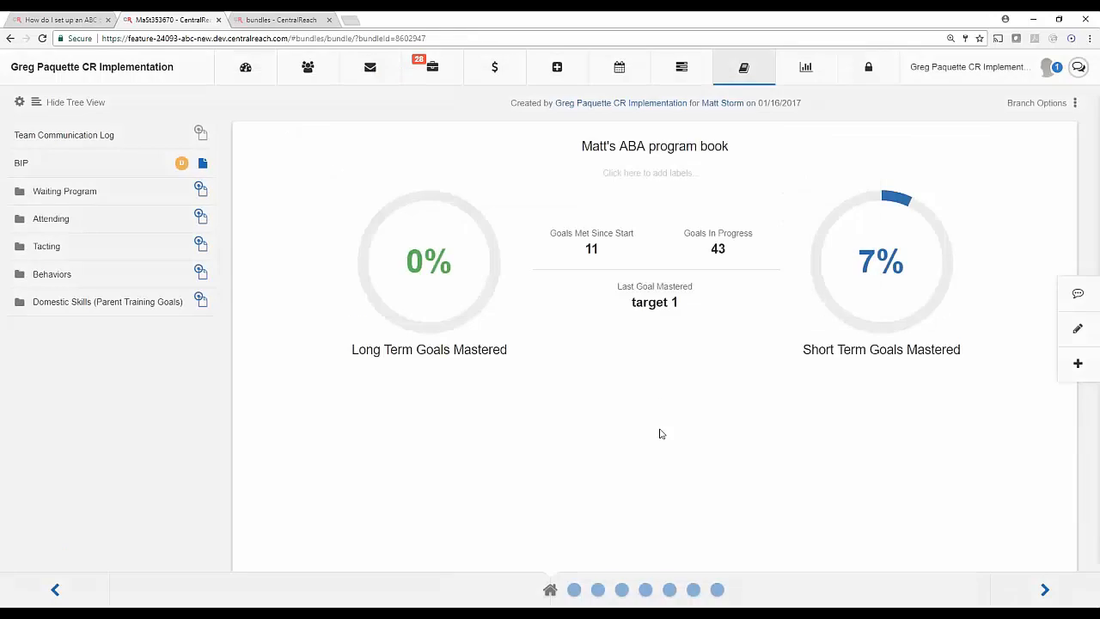
Show the Learn permissions granted to the Admin permission group.
left_click(869, 68)
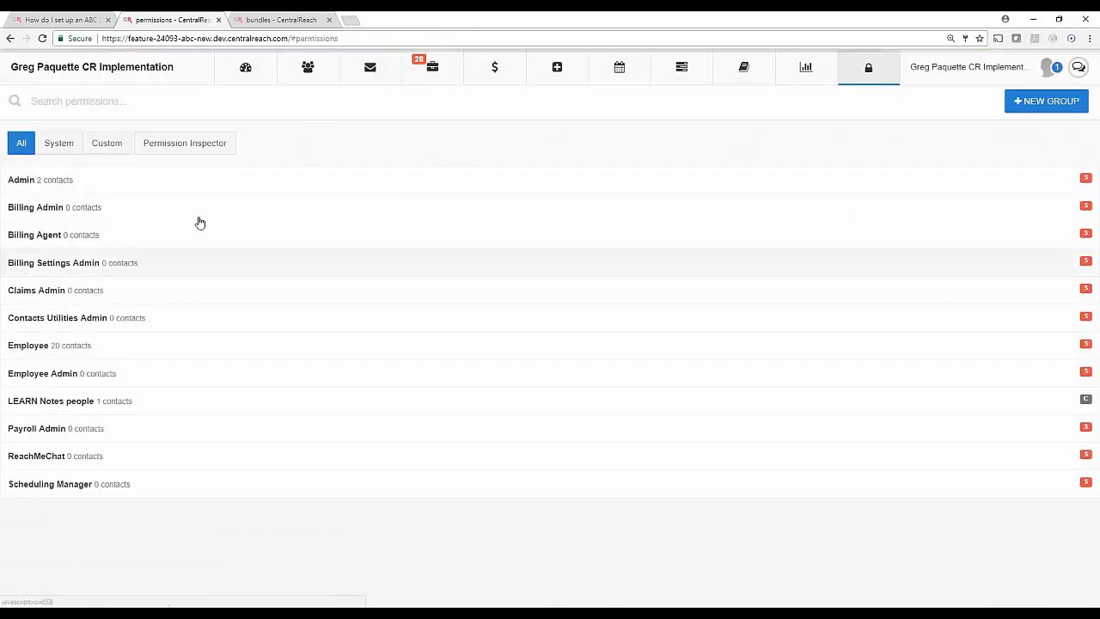
left_click(29, 185)
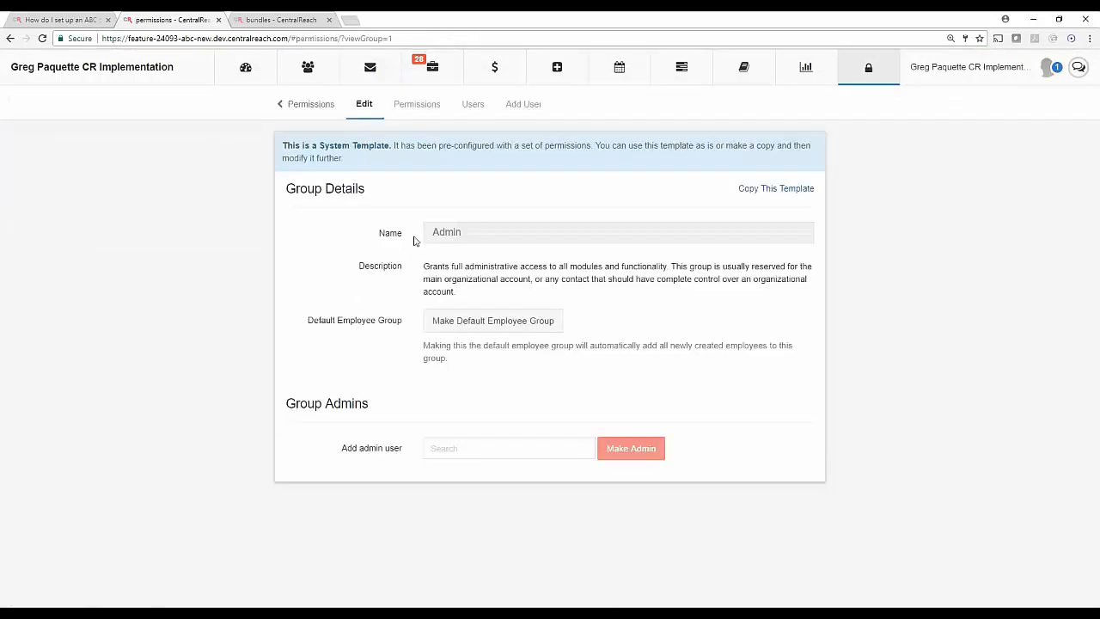
left_click(419, 106)
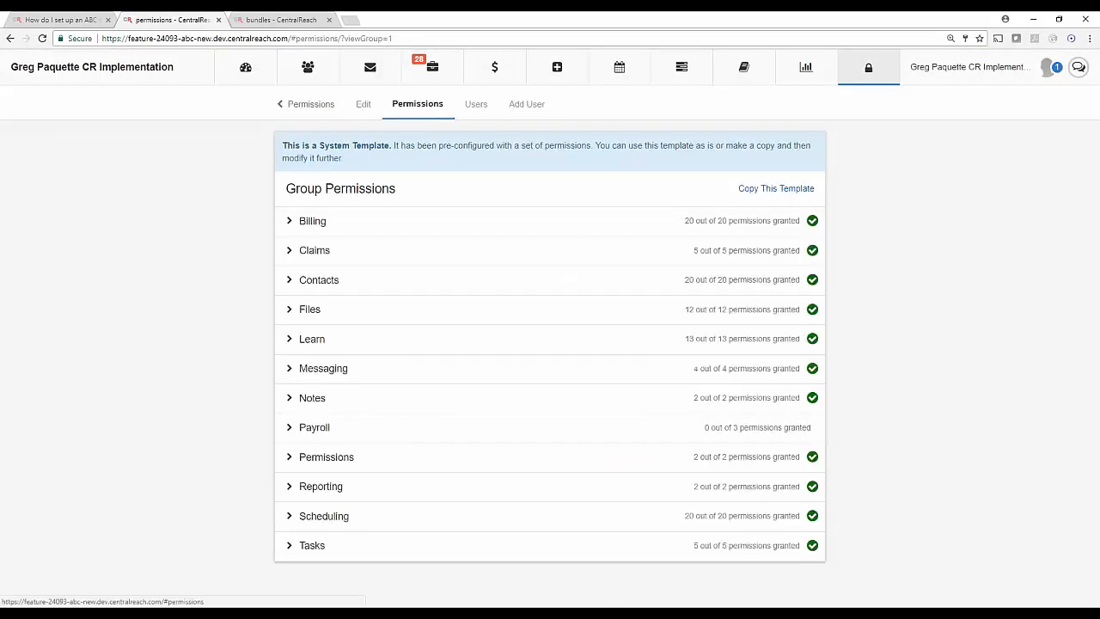
left_click(289, 338)
Highlight the ABC Data Table Creator > Manage Organization Templates permission and its description to examine the access it grants.
scroll(287, 346, "down", 3)
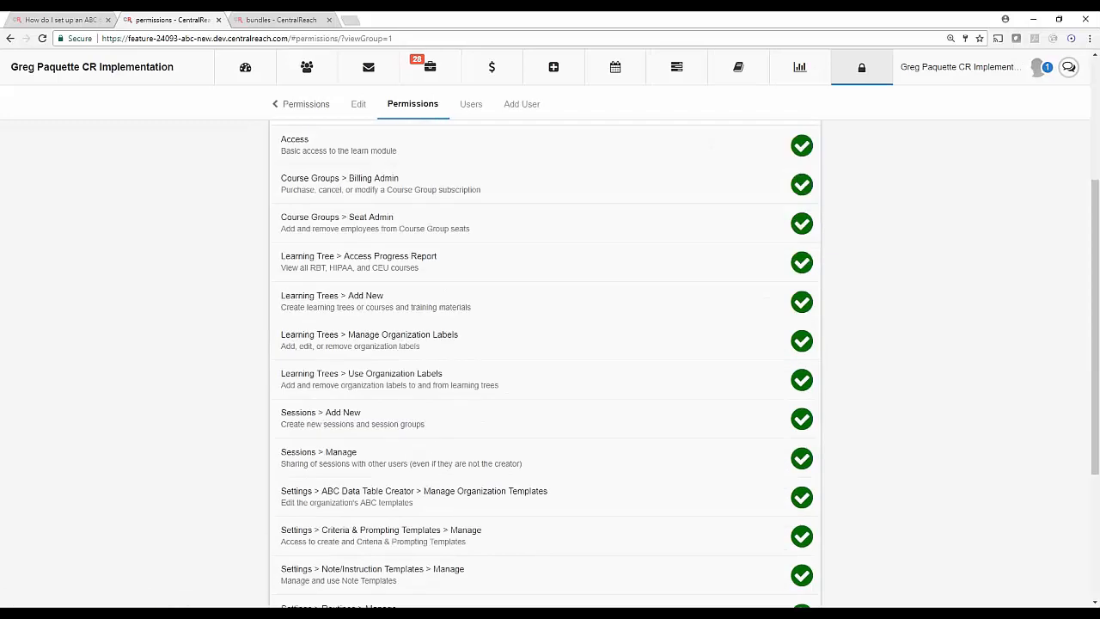
scroll(323, 434, "down", 1)
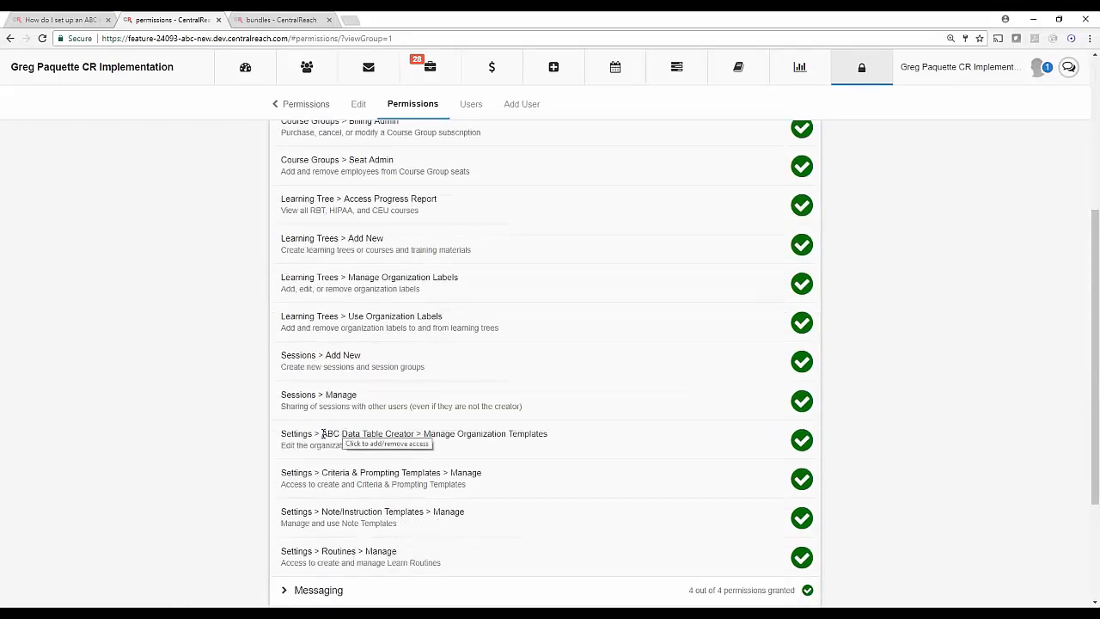
left_click_drag(321, 434, 554, 439)
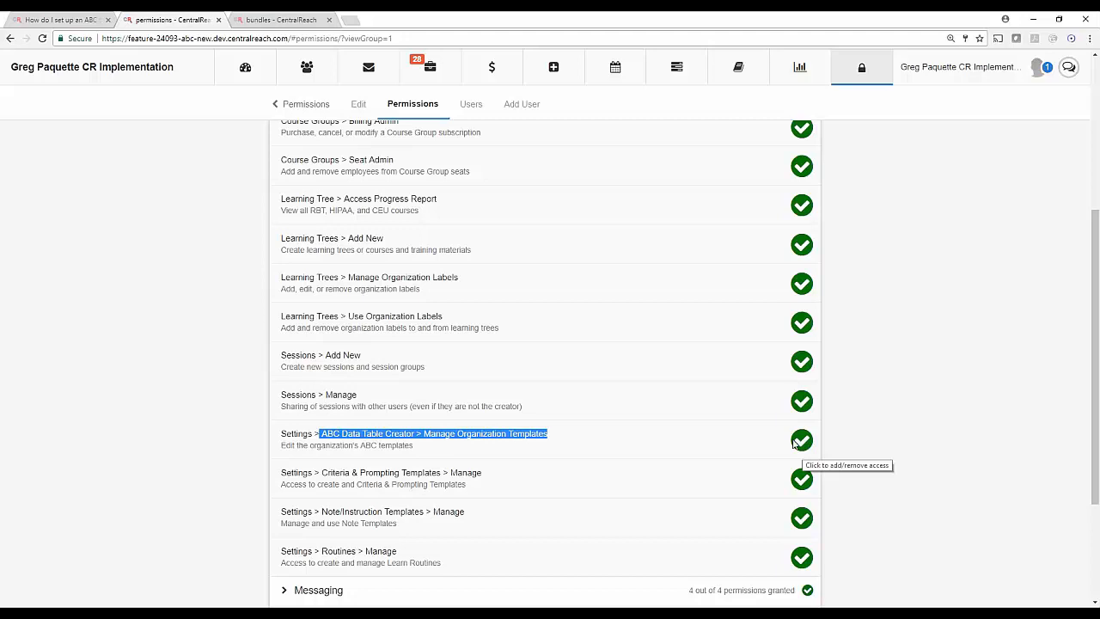
left_click(284, 436)
left_click_drag(285, 436, 478, 460)
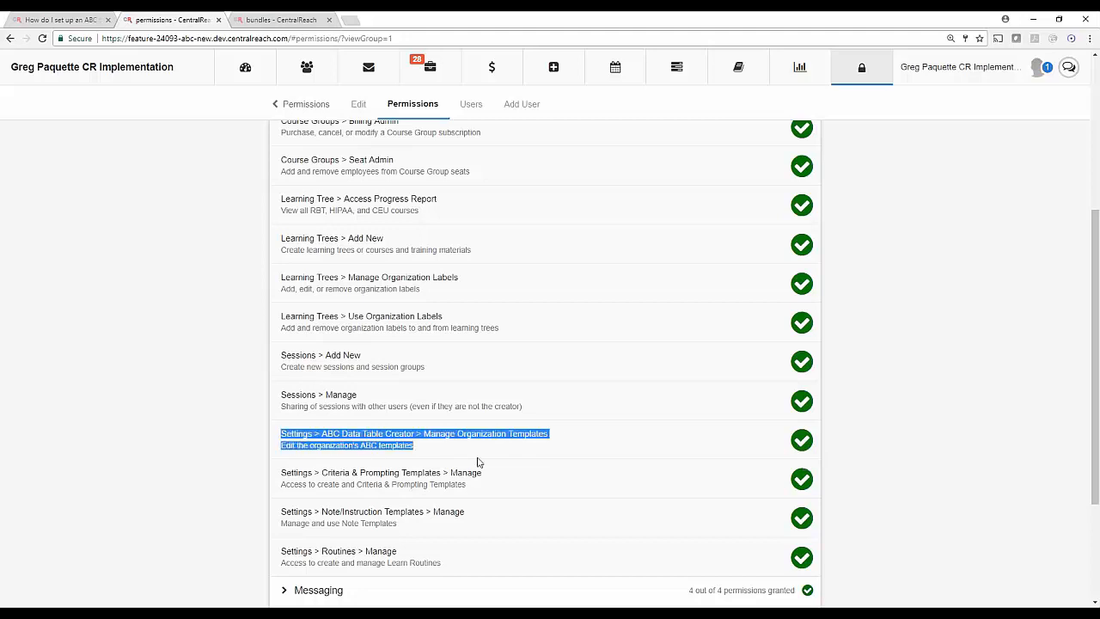
left_click(469, 460)
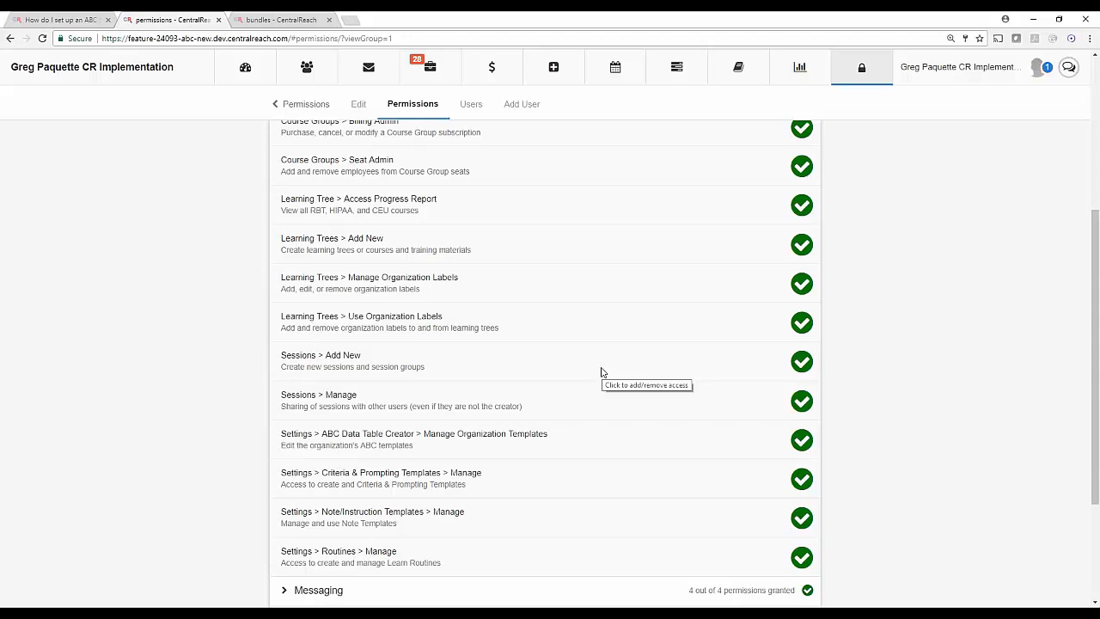
View the ABC template with the single select location column and return to the ABC Data Table Creator list.
left_click(283, 19)
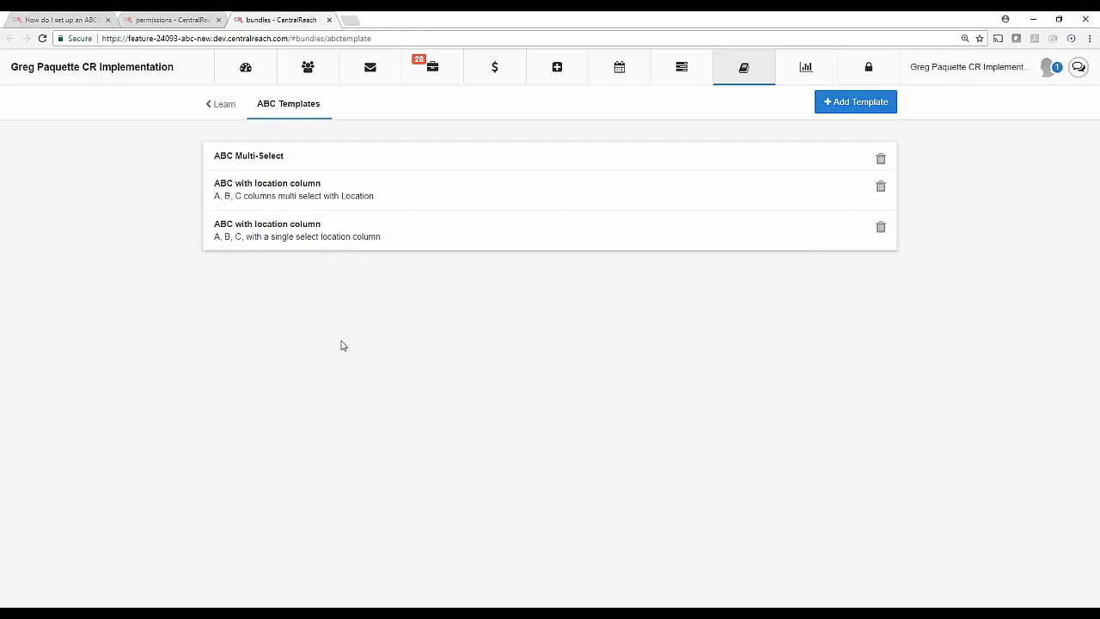
left_click(254, 228)
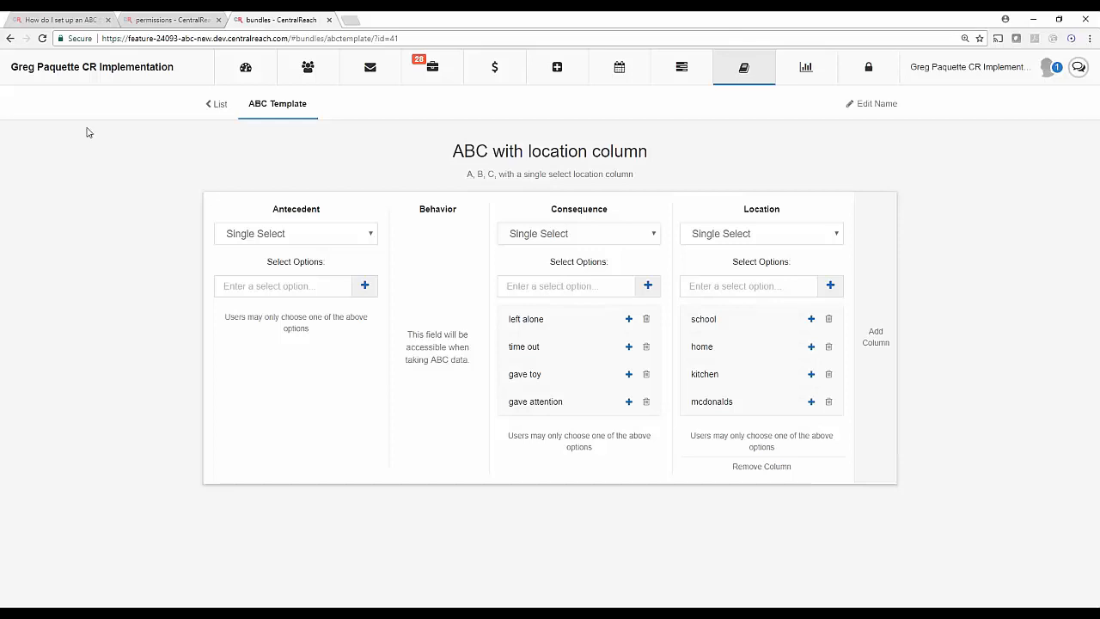
left_click(744, 68)
left_click(746, 237)
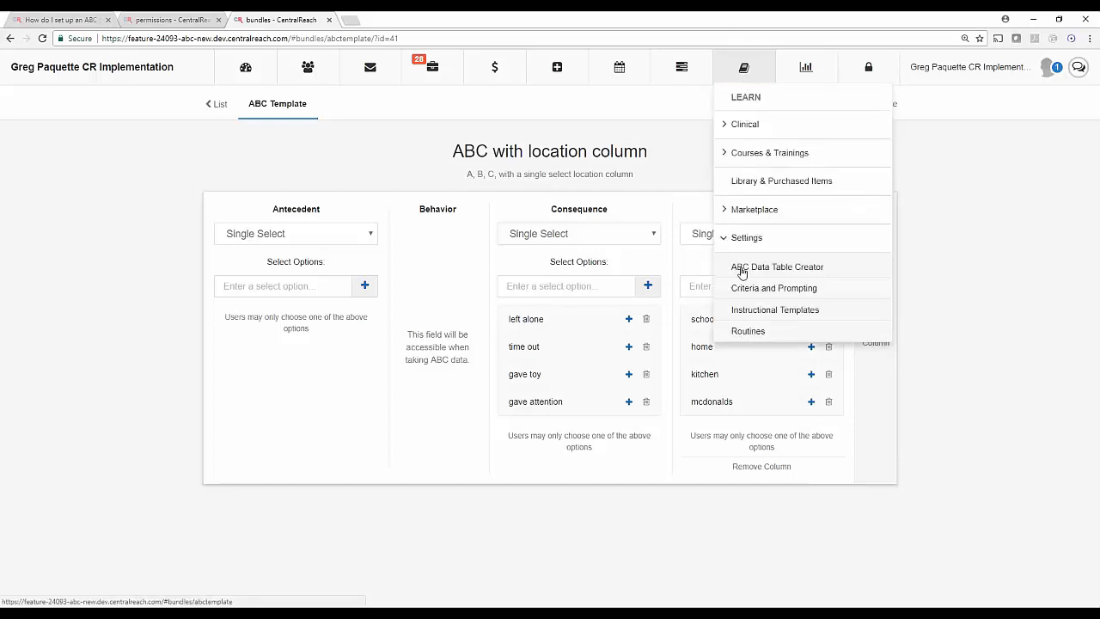
left_click(763, 268)
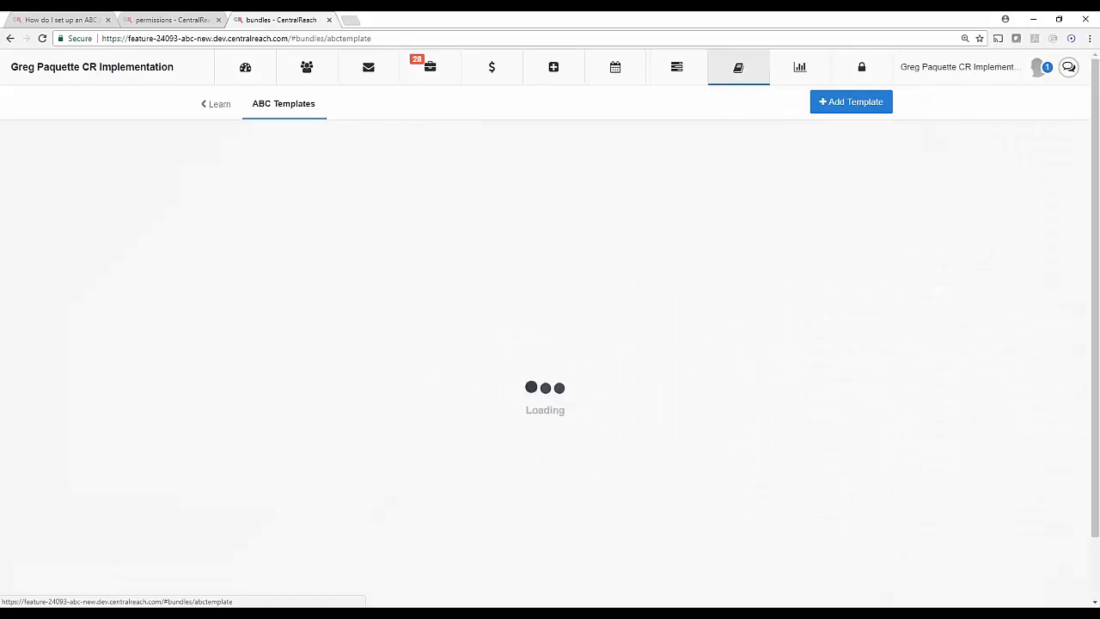